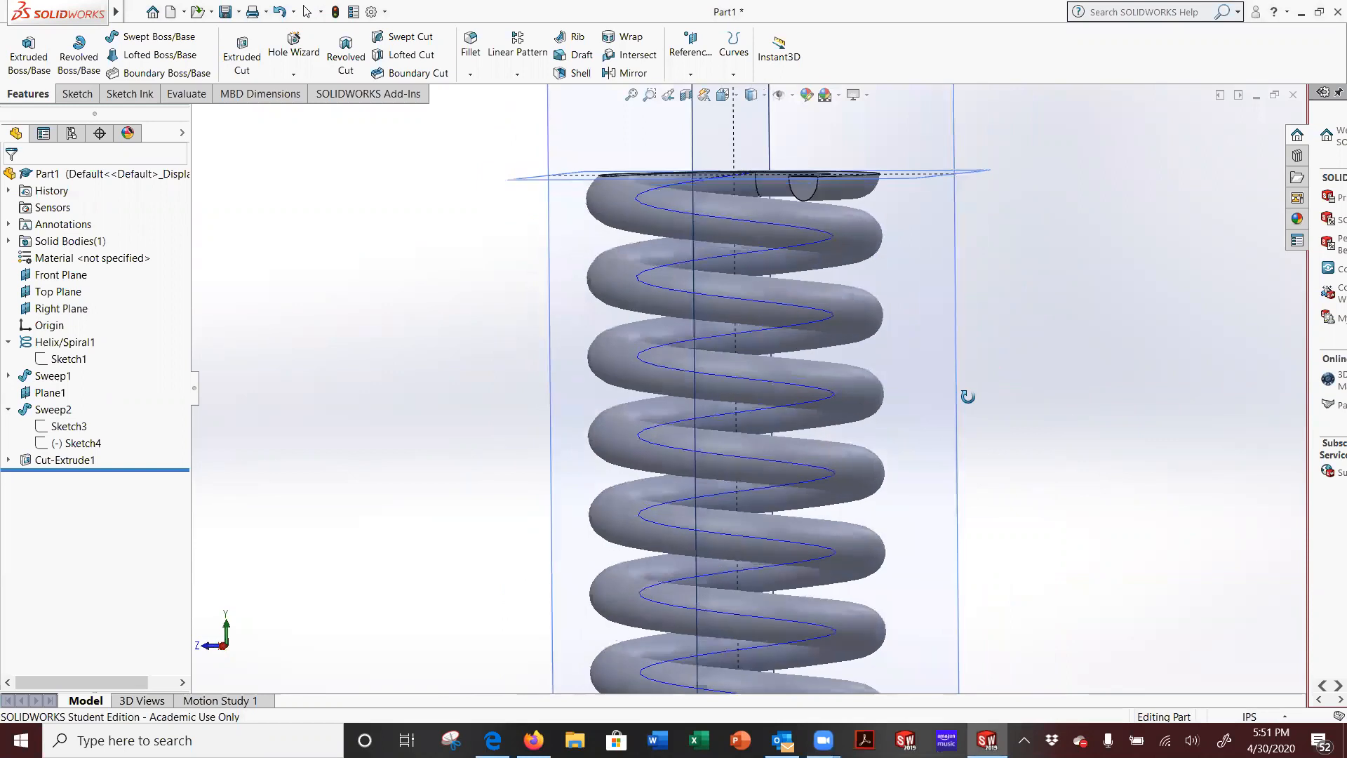
Examine the upper and lower ends of the spring model
{"action": "scroll", "coordinate": [1021, 423], "scroll_direction": "up", "scroll_amount": 2}
{"action": "scroll", "coordinate": [1020, 422], "scroll_direction": "up", "scroll_amount": 10}
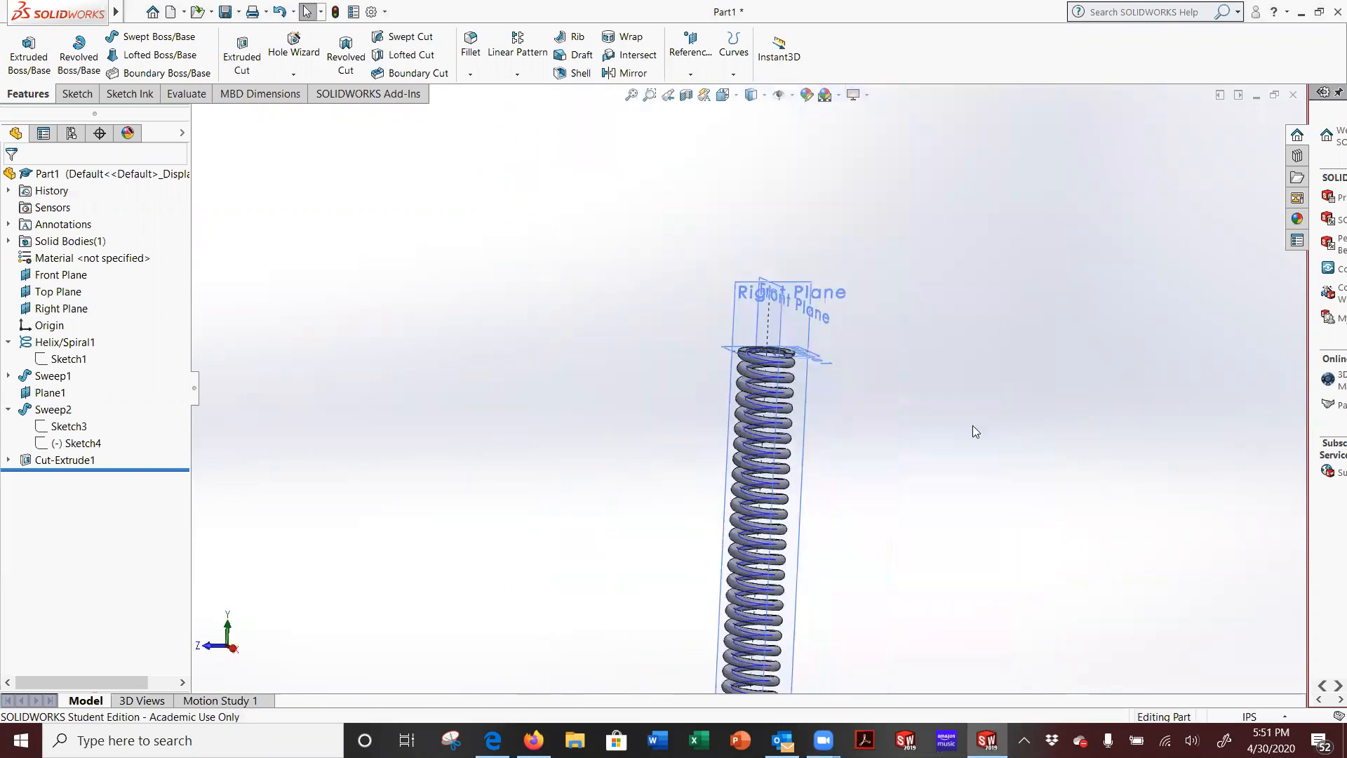
{"action": "middle_click_drag", "start_coordinate": [780, 612], "coordinate": [790, 530]}
{"action": "scroll", "coordinate": [767, 628], "scroll_direction": "up", "scroll_amount": 1}
{"action": "scroll", "coordinate": [702, 413], "scroll_direction": "down", "scroll_amount": 10}
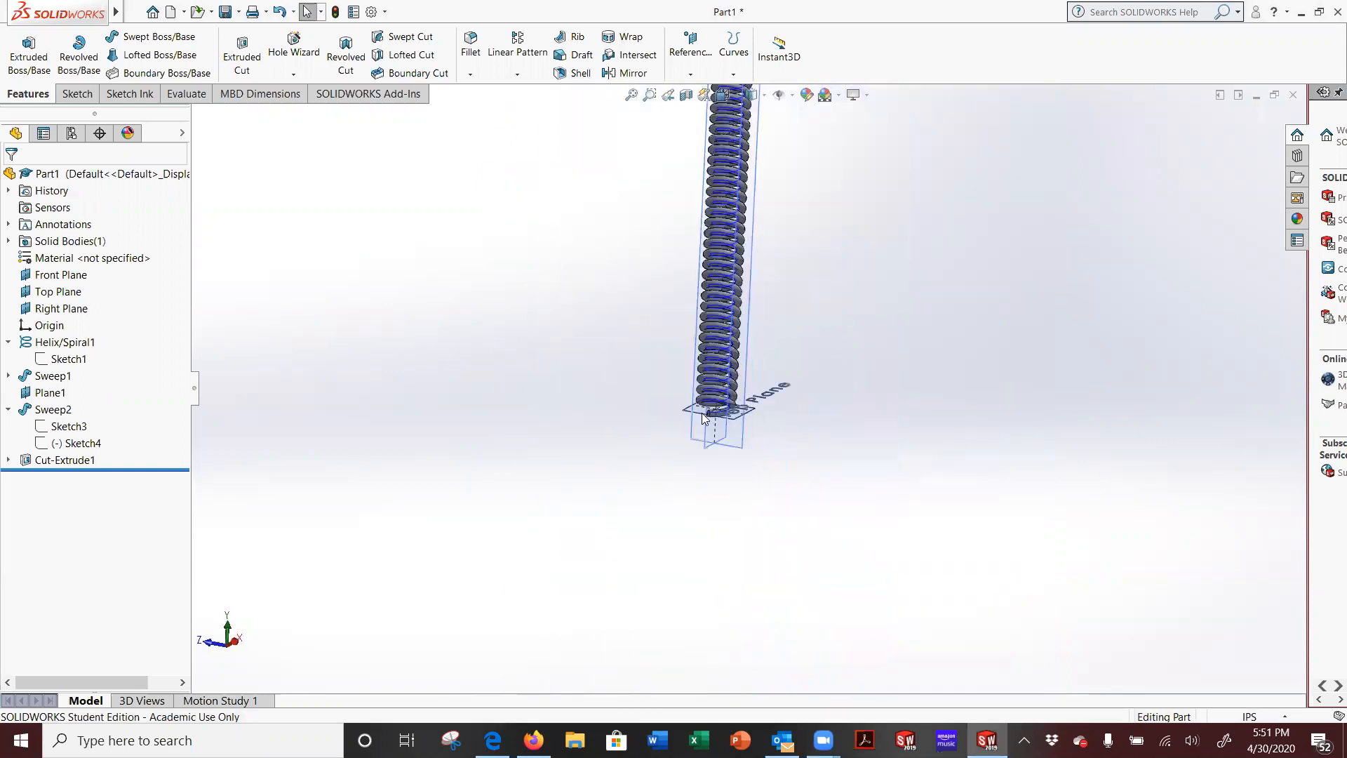
{"action": "middle_click_drag", "start_coordinate": [773, 451], "coordinate": [868, 512]}
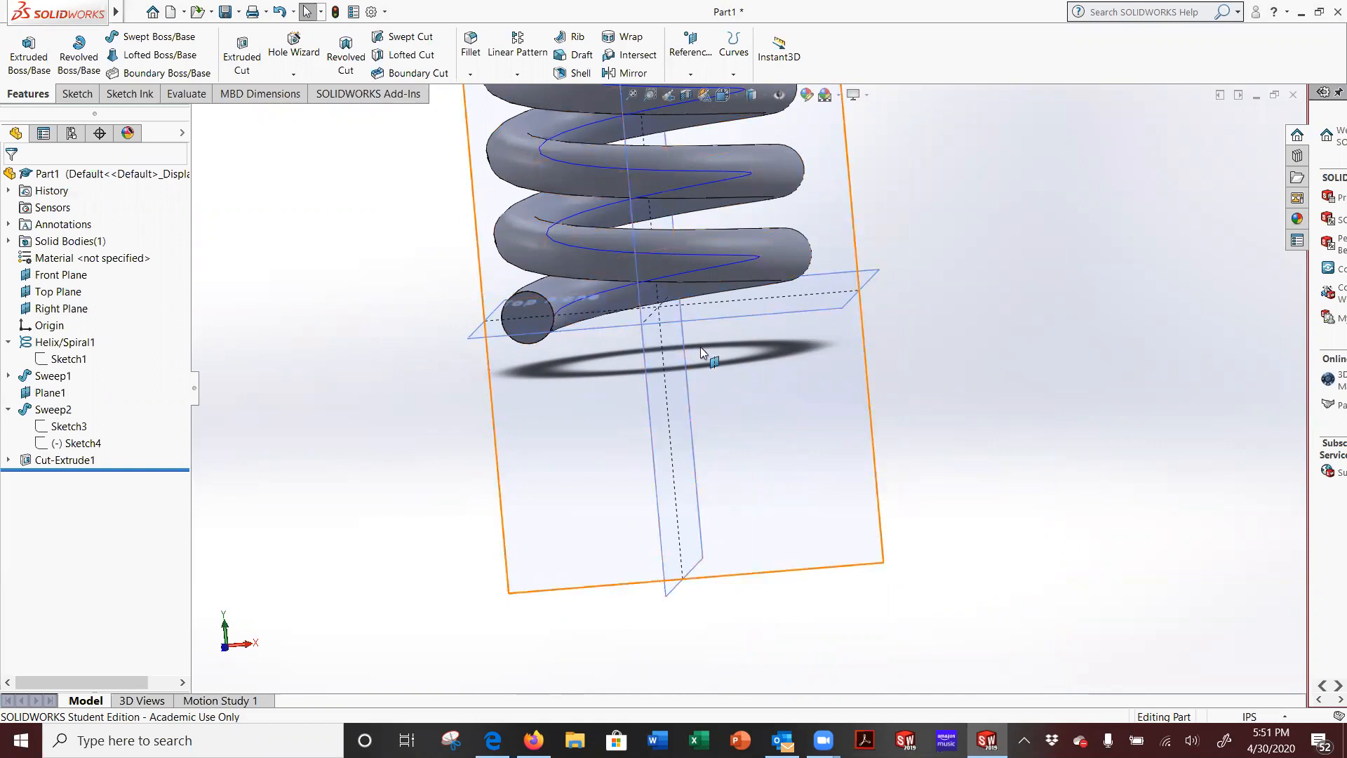
Switch to Firefox, open the Viking helical spring nomenclature image, and look through the other spring image results
{"action": "left_click", "coordinate": [533, 739]}
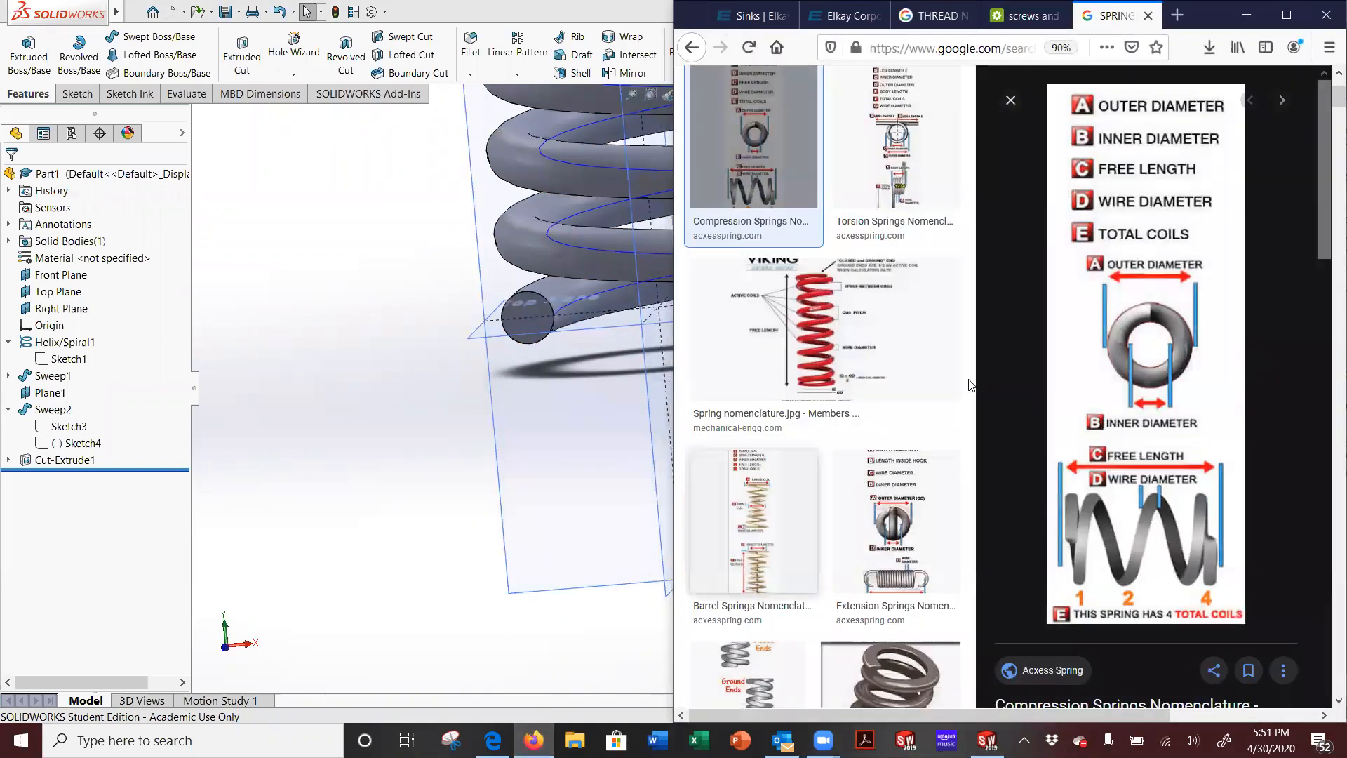
{"action": "left_click", "coordinate": [829, 309]}
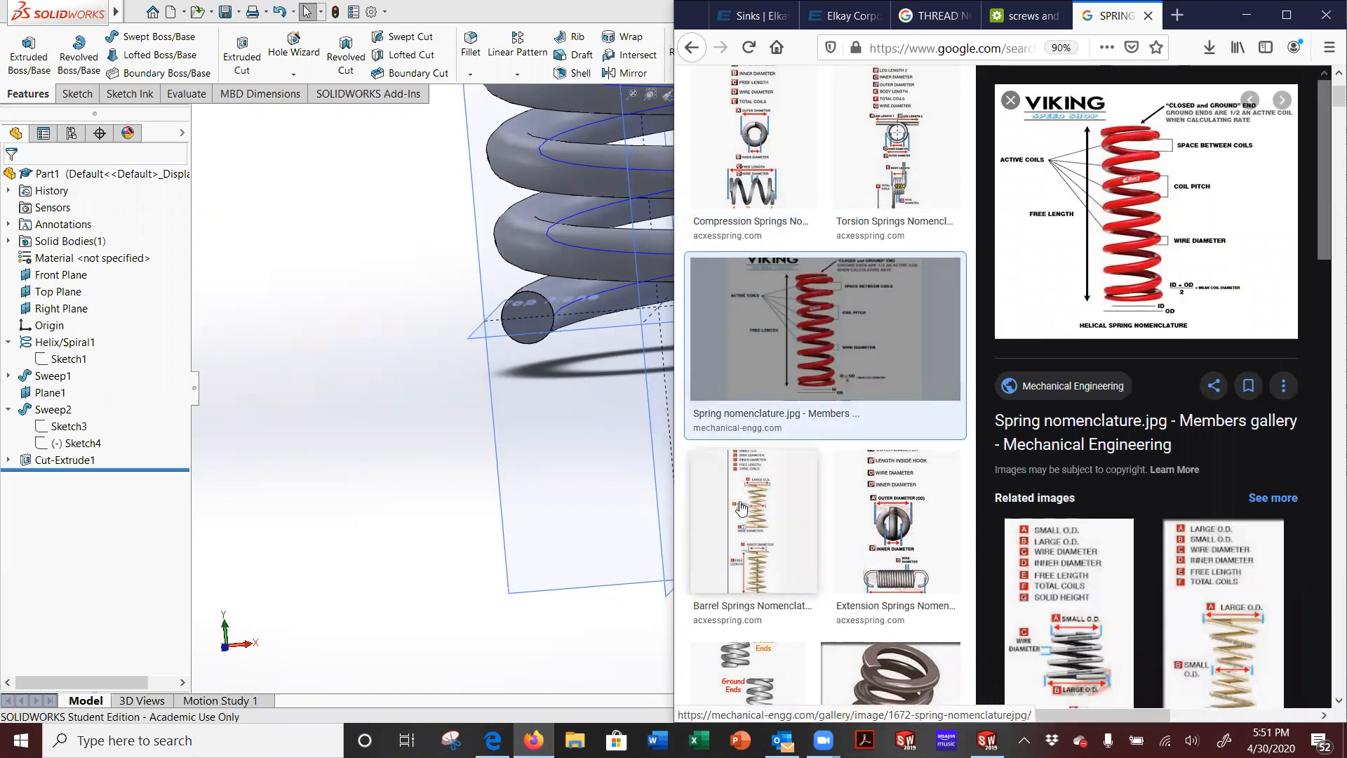
{"action": "scroll", "coordinate": [792, 552], "scroll_direction": "down", "scroll_amount": 6}
{"action": "scroll", "coordinate": [792, 553], "scroll_direction": "down", "scroll_amount": 10}
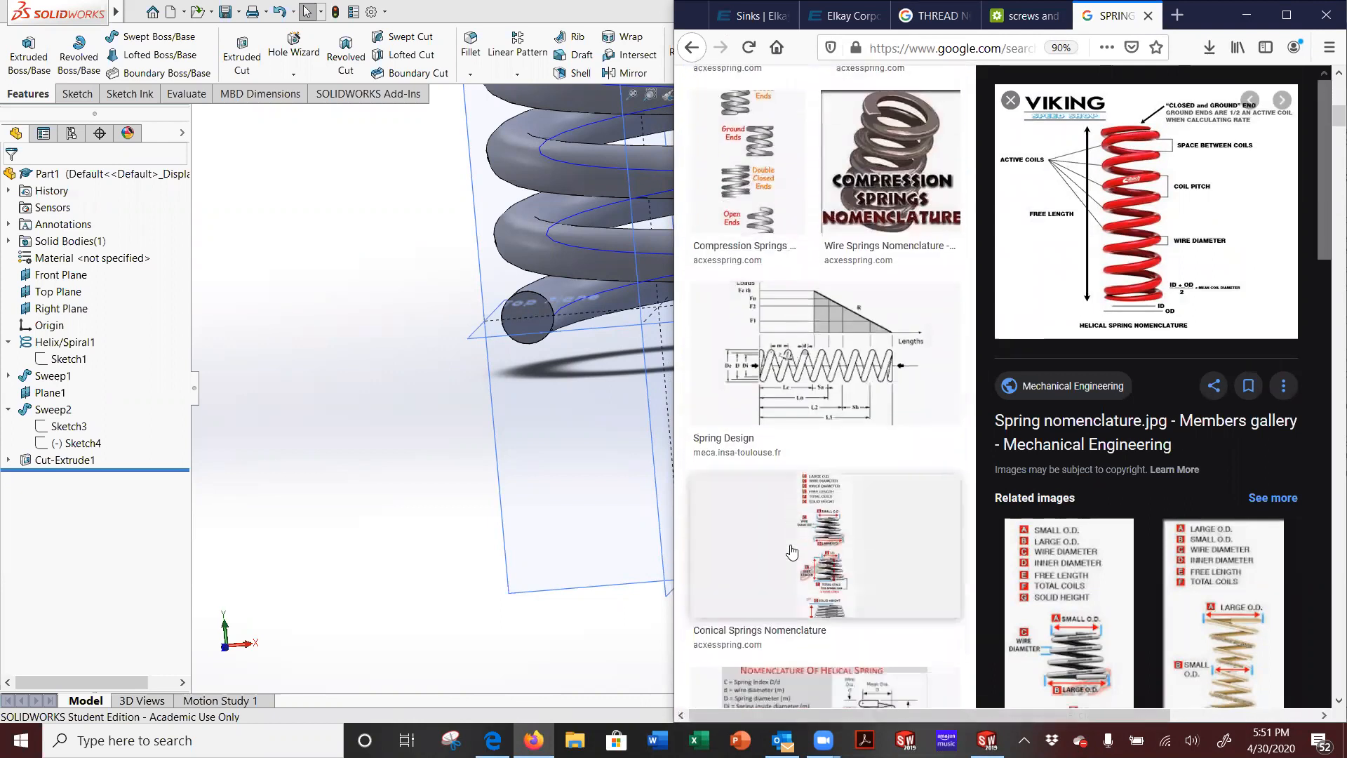
{"action": "scroll", "coordinate": [793, 553], "scroll_direction": "down", "scroll_amount": 10}
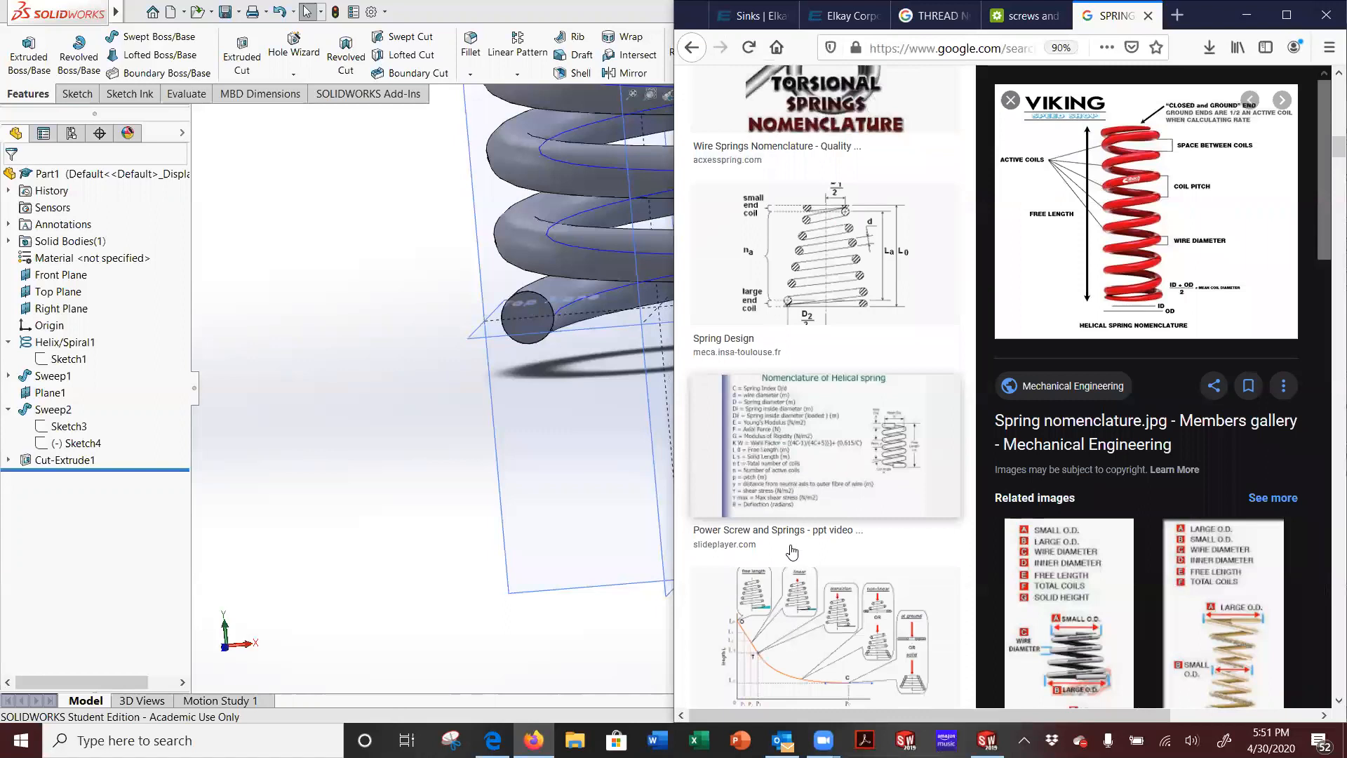
{"action": "scroll", "coordinate": [792, 549], "scroll_direction": "down", "scroll_amount": 5}
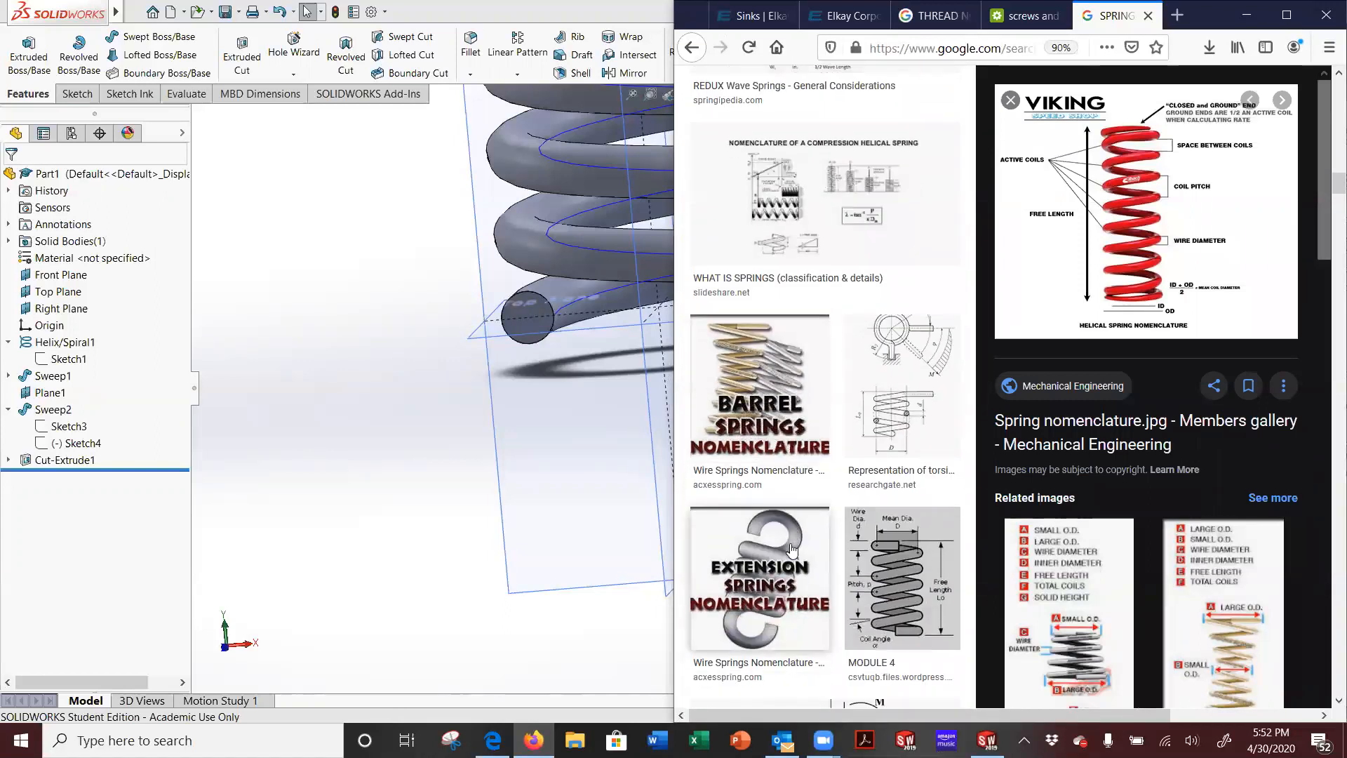
{"action": "scroll", "coordinate": [897, 554], "scroll_direction": "down", "scroll_amount": 1}
{"action": "scroll", "coordinate": [896, 555], "scroll_direction": "down", "scroll_amount": 12}
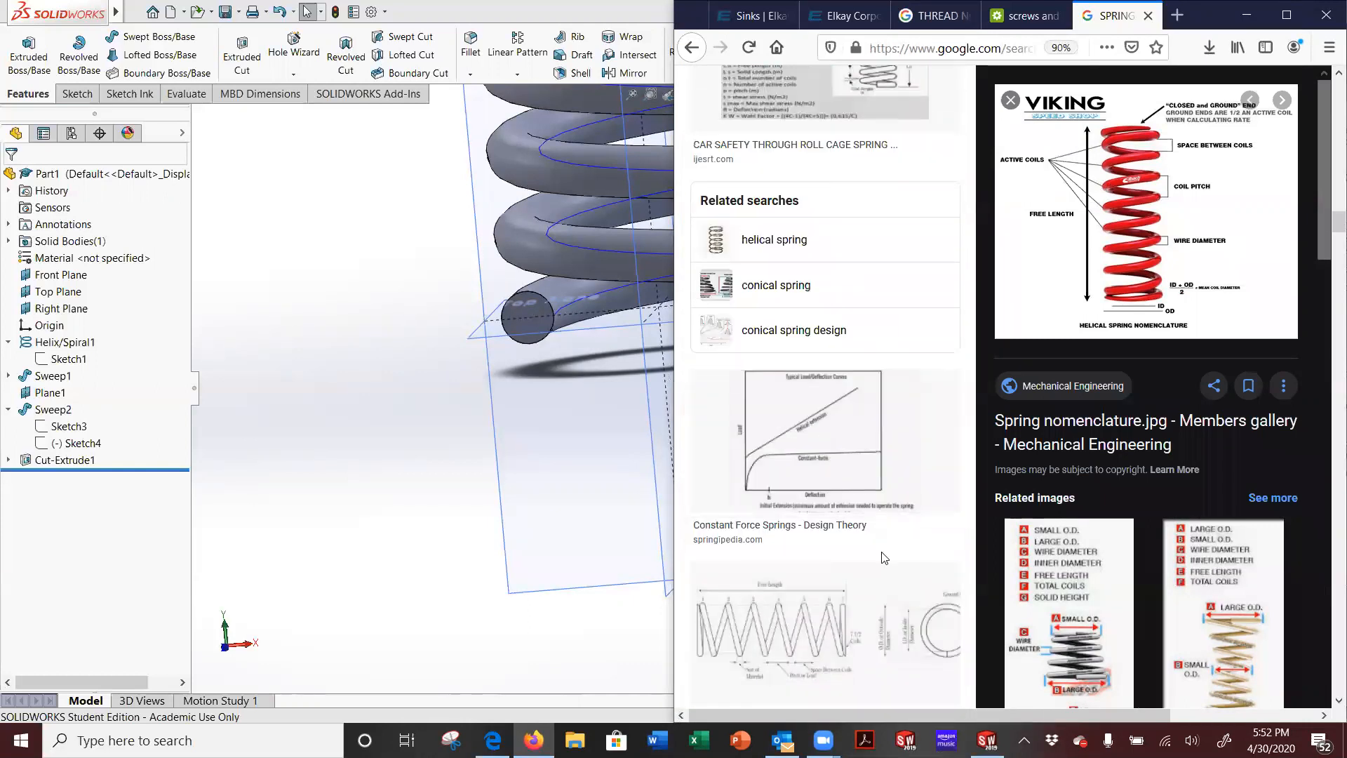
Maximize the browser window and preview the Compression Springs Nomenclature image from the results
{"action": "scroll", "coordinate": [884, 558], "scroll_direction": "up", "scroll_amount": 2}
{"action": "left_click", "coordinate": [1287, 15]}
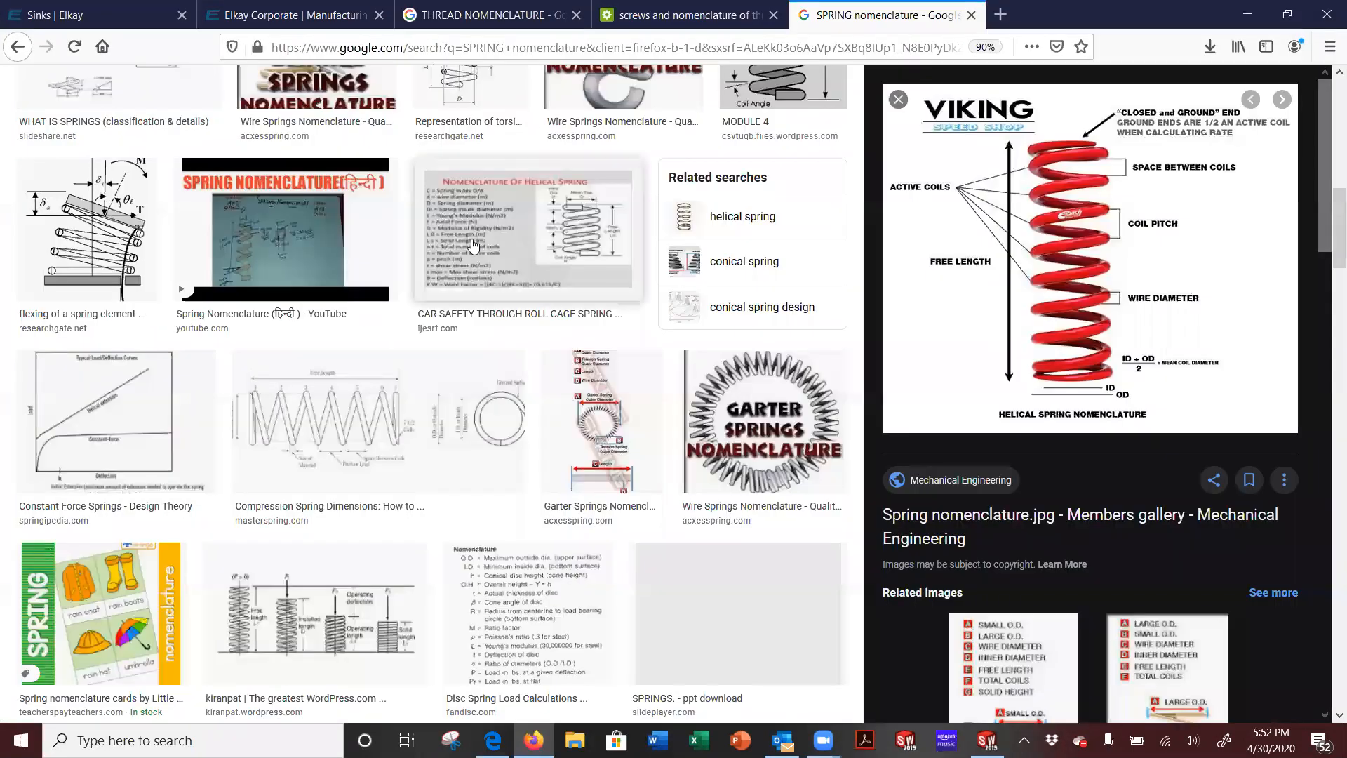
{"action": "scroll", "coordinate": [494, 228], "scroll_direction": "up", "scroll_amount": 10}
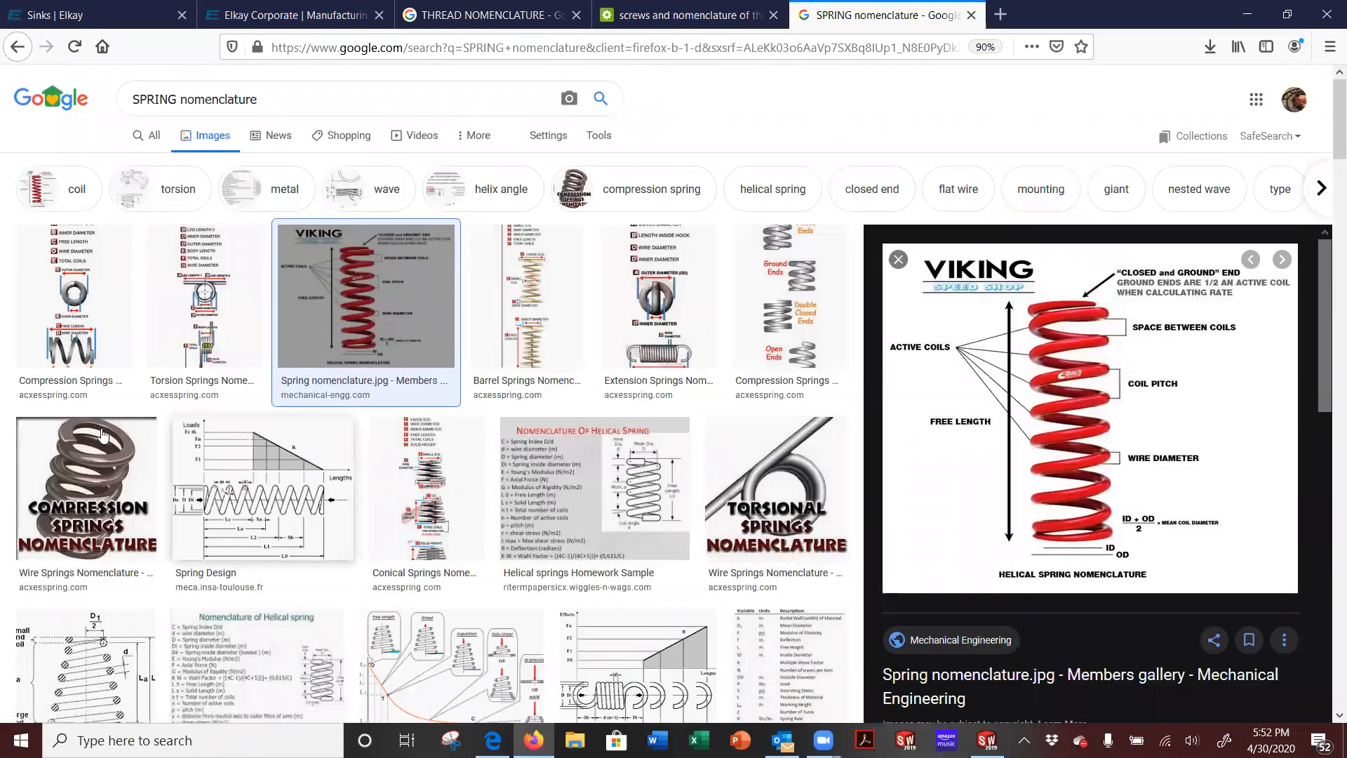
{"action": "left_click", "coordinate": [65, 435]}
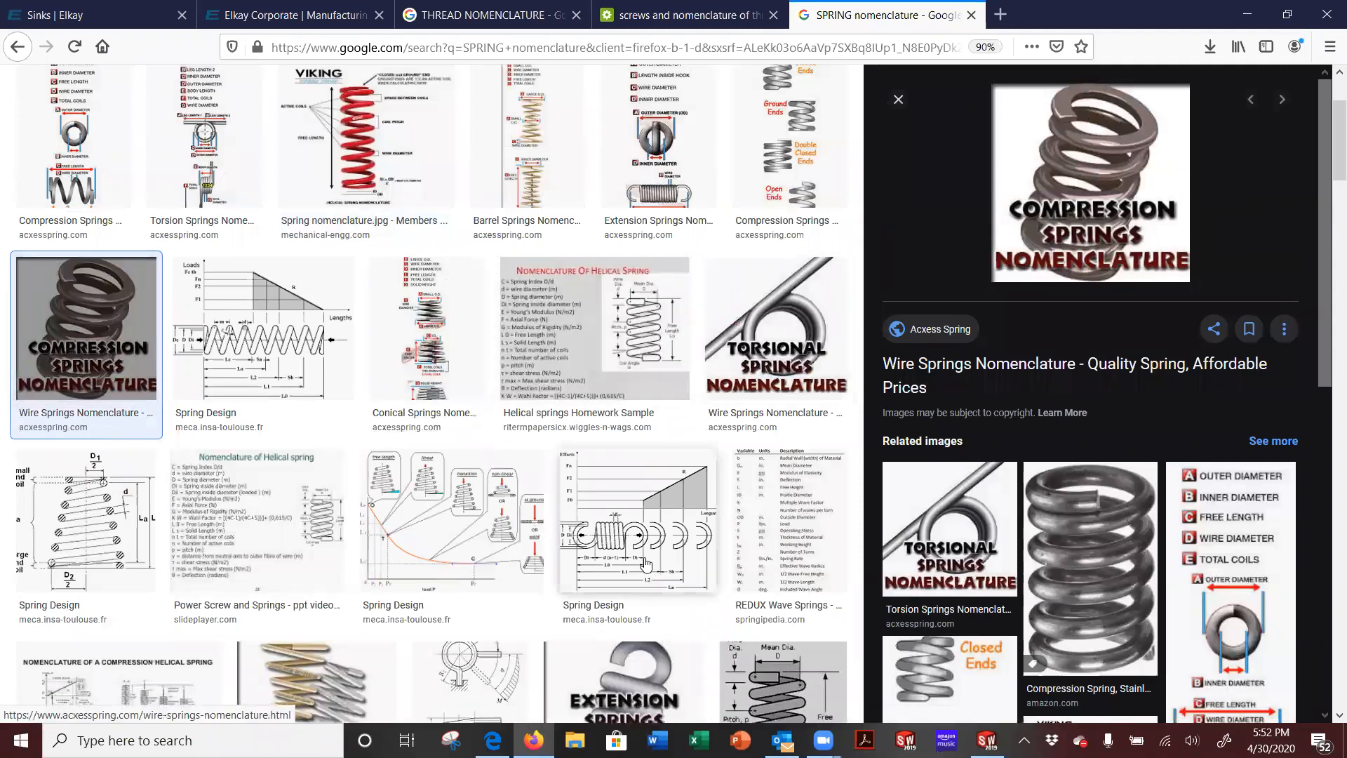
{"action": "scroll", "coordinate": [634, 567], "scroll_direction": "down", "scroll_amount": 2}
{"action": "scroll", "coordinate": [634, 567], "scroll_direction": "up", "scroll_amount": 4}
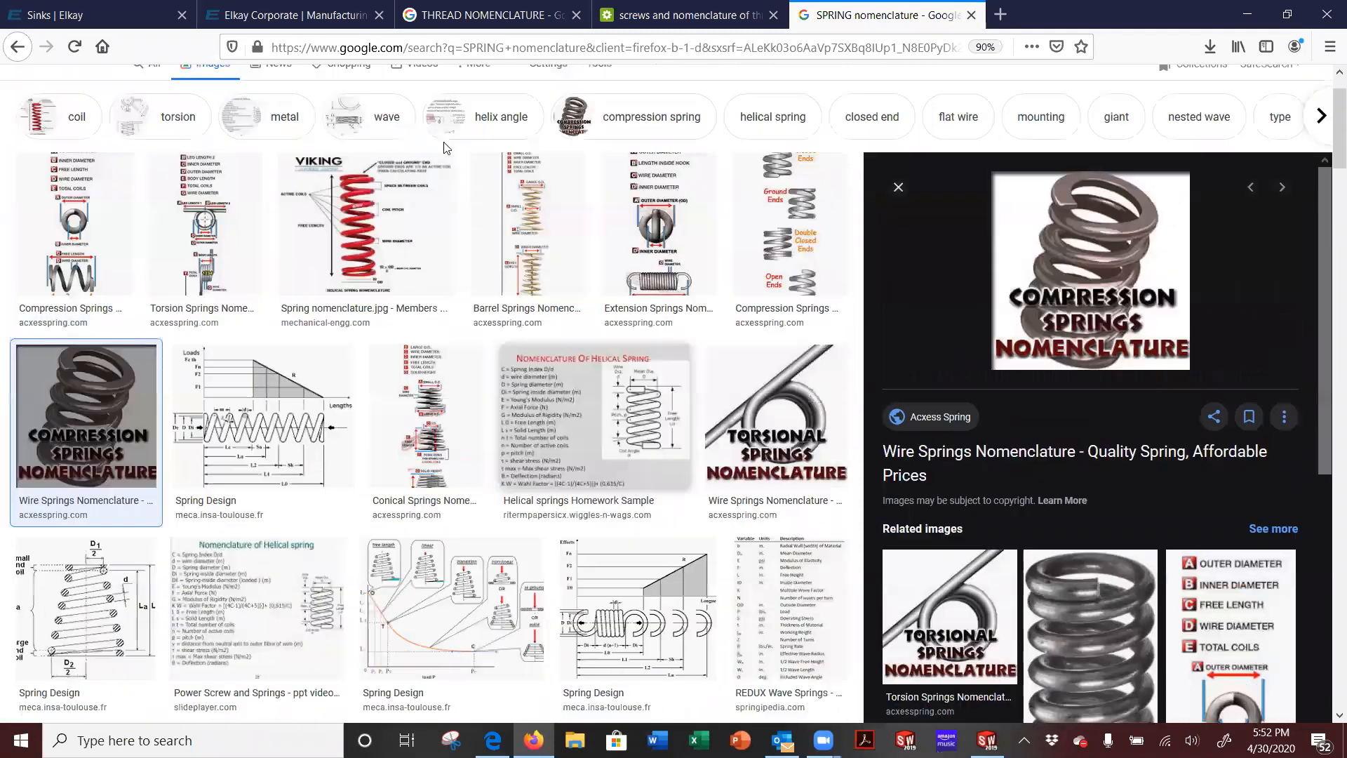
Search Google Images for "PEN SPRING" and preview the Detectamet ballpoint pen spring with 30 mm length and 5.2 mm diameter
{"action": "left_click_drag", "start_coordinate": [181, 99], "coordinate": [309, 99]}
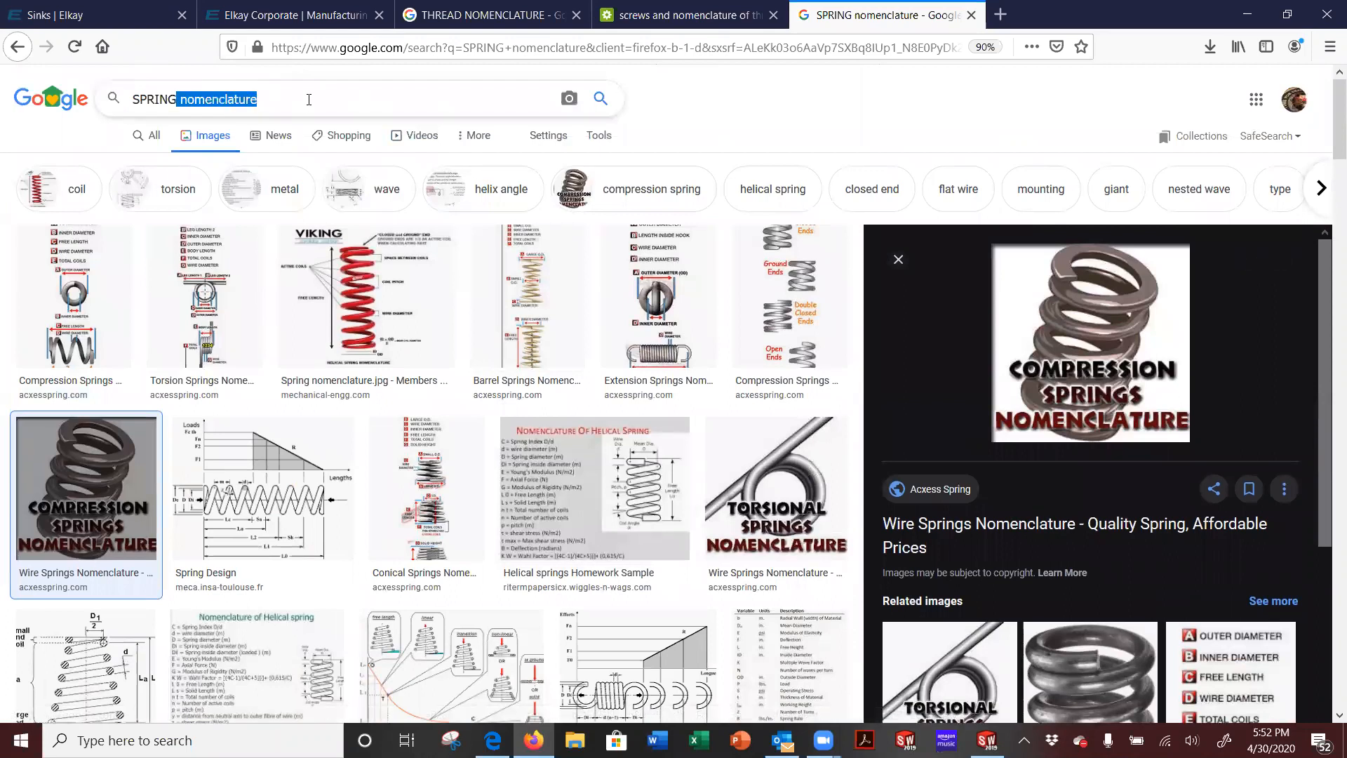
{"action": "key", "text": "BackSpace"}
{"action": "key", "text": "BackSpace"}
{"action": "key", "text": "BackSpace"}
{"action": "key", "text": "BackSpace"}
{"action": "key", "text": "BackSpace"}
{"action": "key", "text": "BackSpace"}
{"action": "key", "text": "BackSpace"}
{"action": "type", "text": "PEM"}
{"action": "key", "text": "BackSpace"}
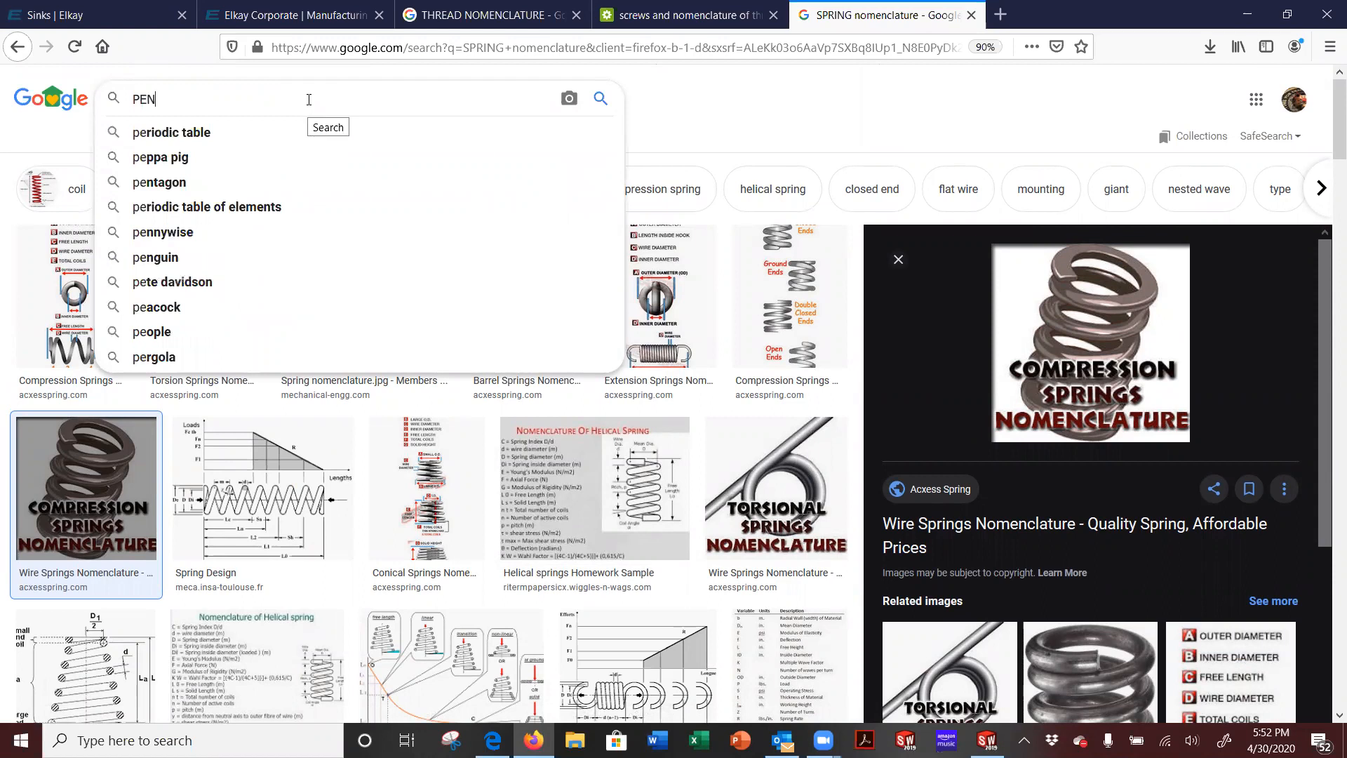
{"action": "type", "text": "N SPRING"}
{"action": "key", "text": "Return"}
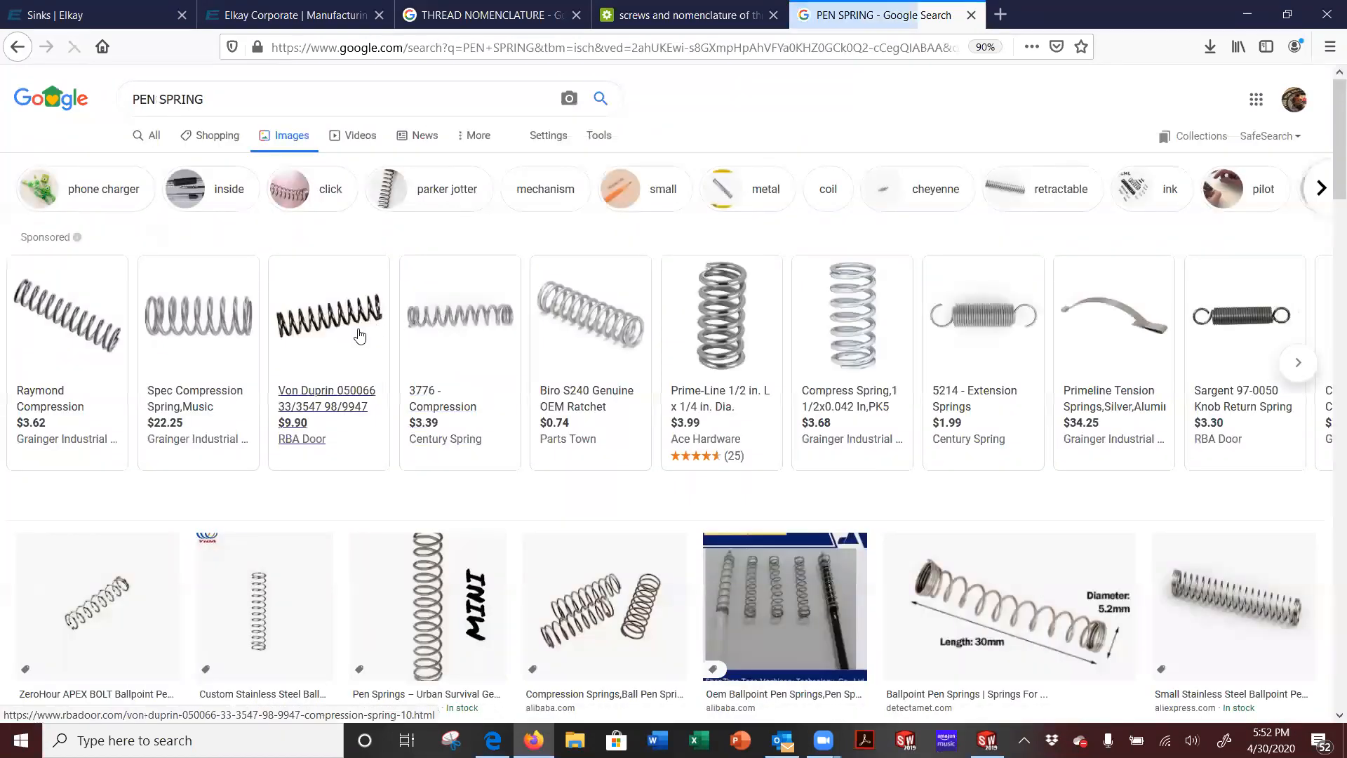
{"action": "left_click", "coordinate": [1110, 636]}
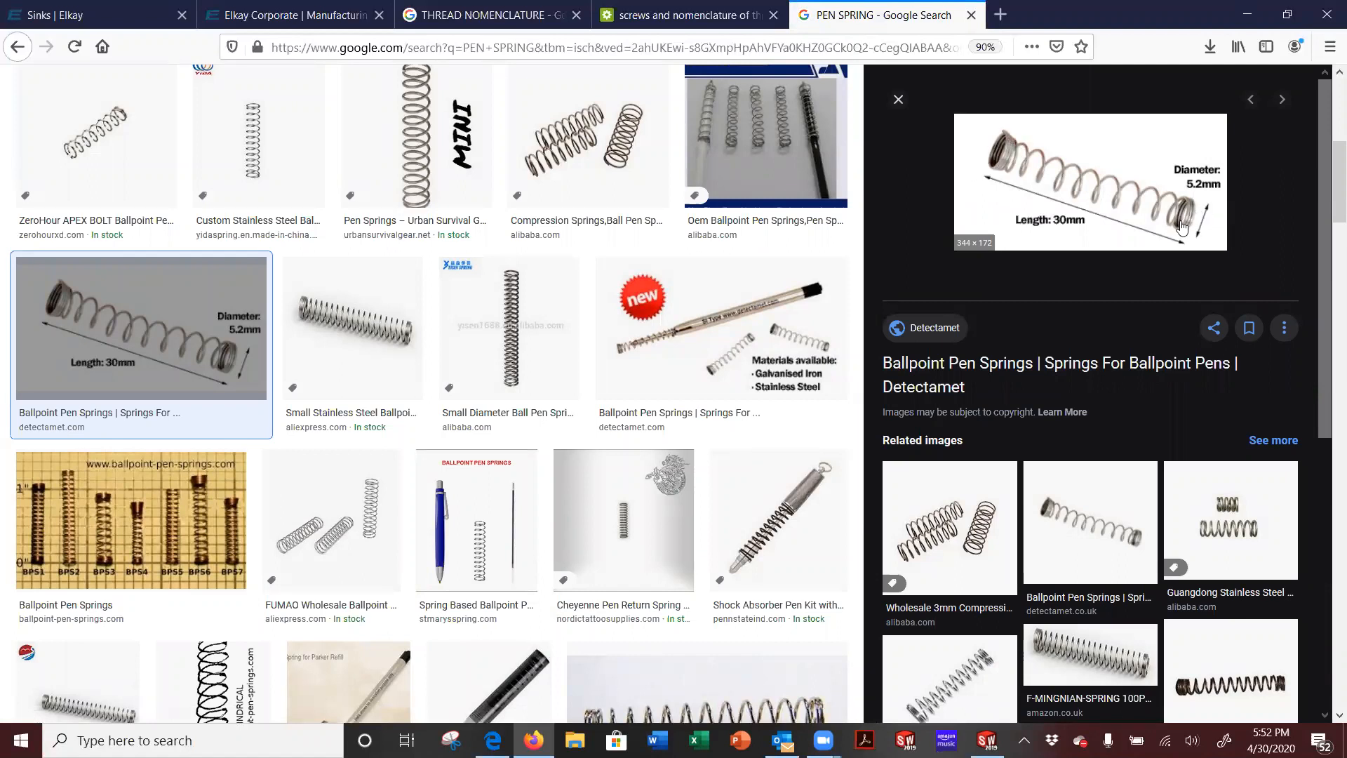
Return to SOLIDWORKS and start a new sketch on the Top Plane at the spring's lower end
{"action": "left_click", "coordinate": [1248, 14]}
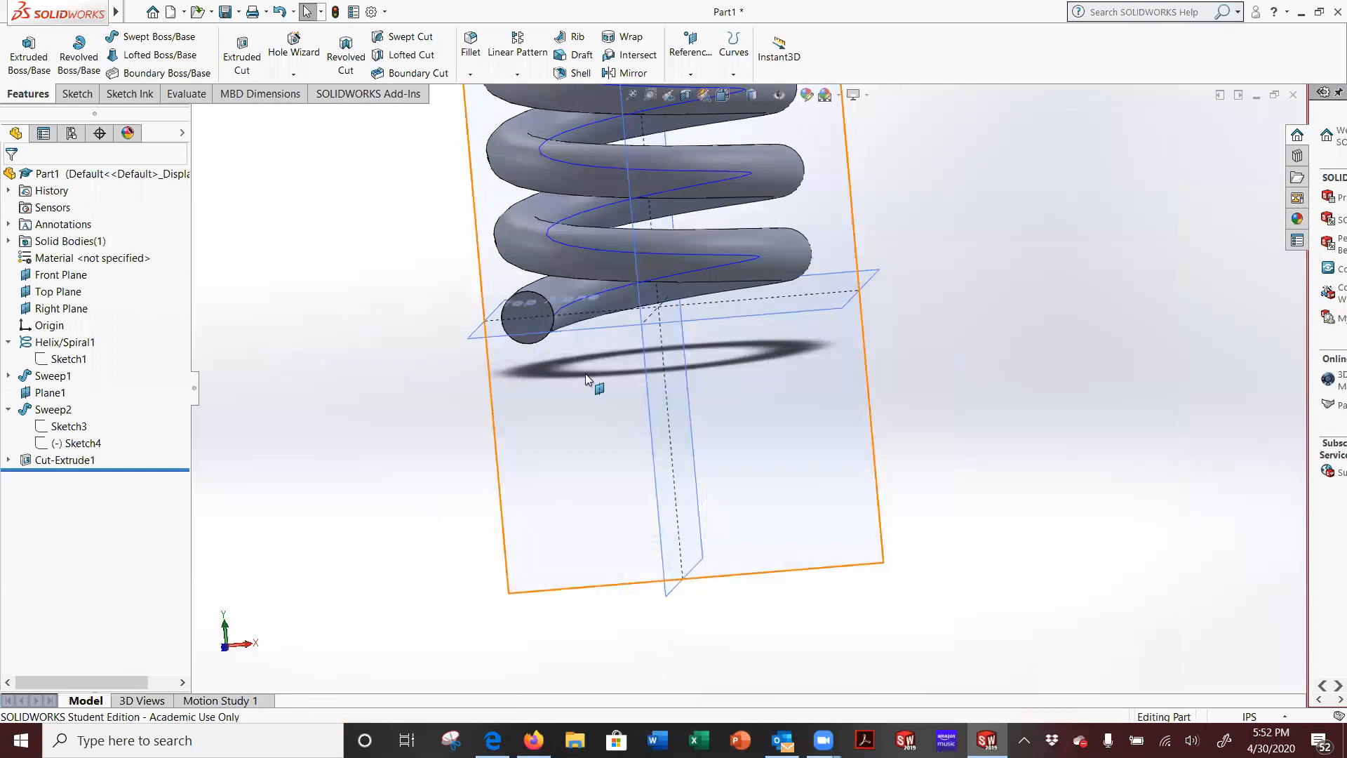
{"action": "middle_click_drag", "start_coordinate": [586, 373], "coordinate": [644, 355]}
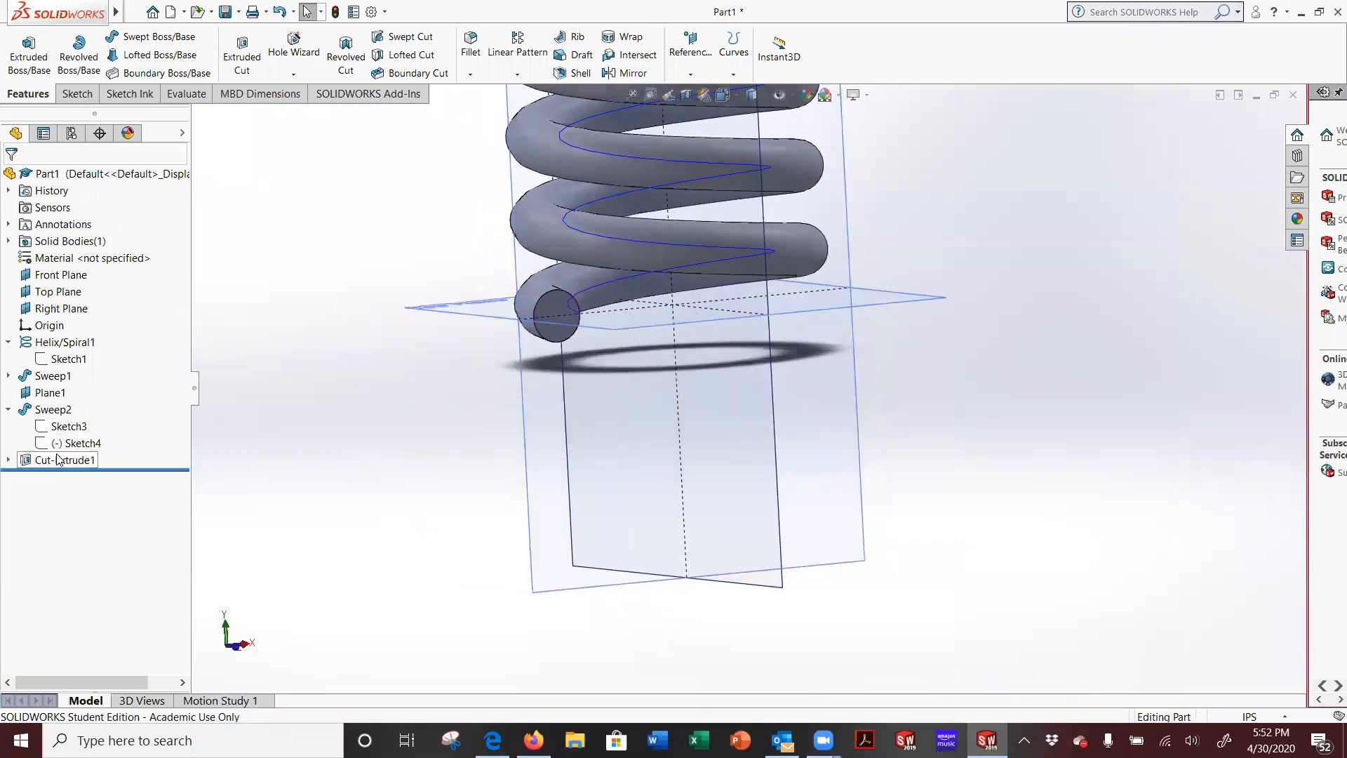
{"action": "left_click", "coordinate": [59, 414]}
{"action": "scroll", "coordinate": [603, 358], "scroll_direction": "up", "scroll_amount": 5}
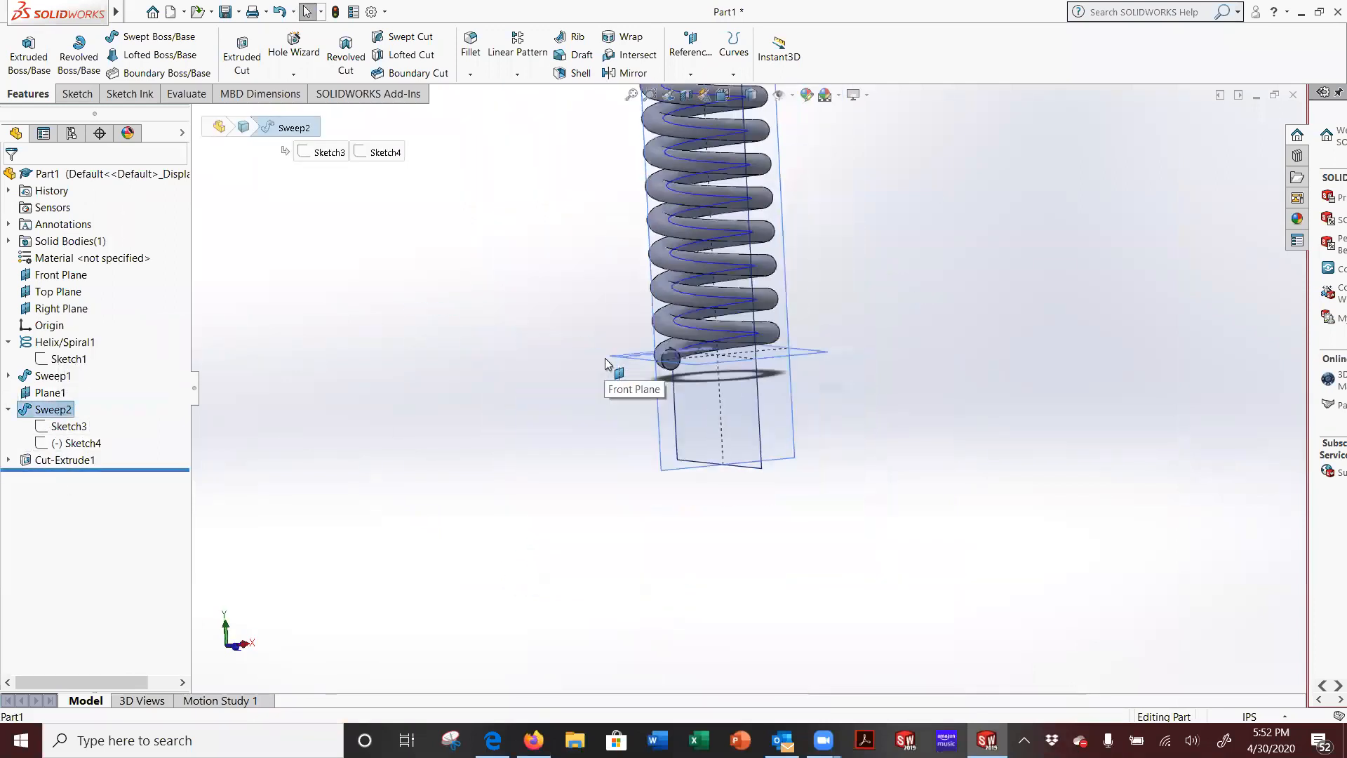
{"action": "scroll", "coordinate": [683, 596], "scroll_direction": "down", "scroll_amount": 3}
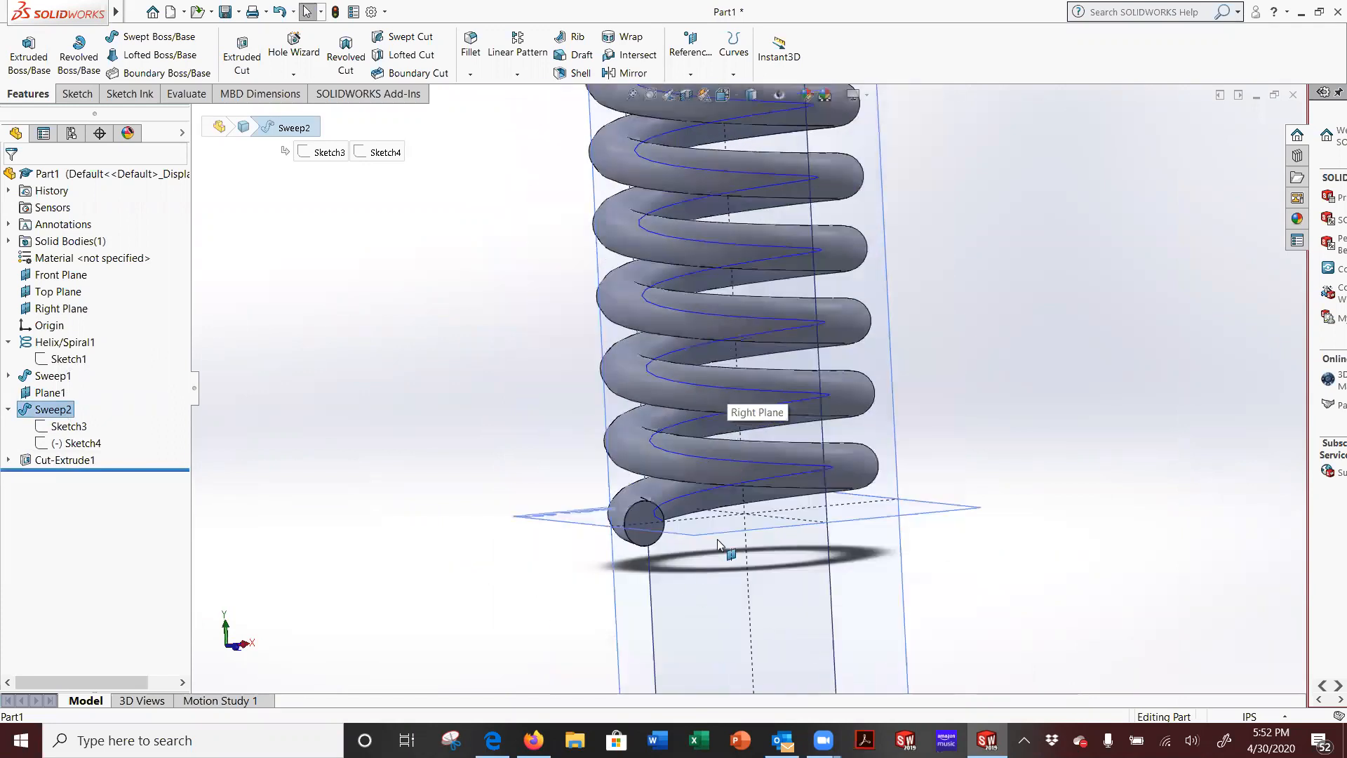
{"action": "left_click", "coordinate": [687, 539]}
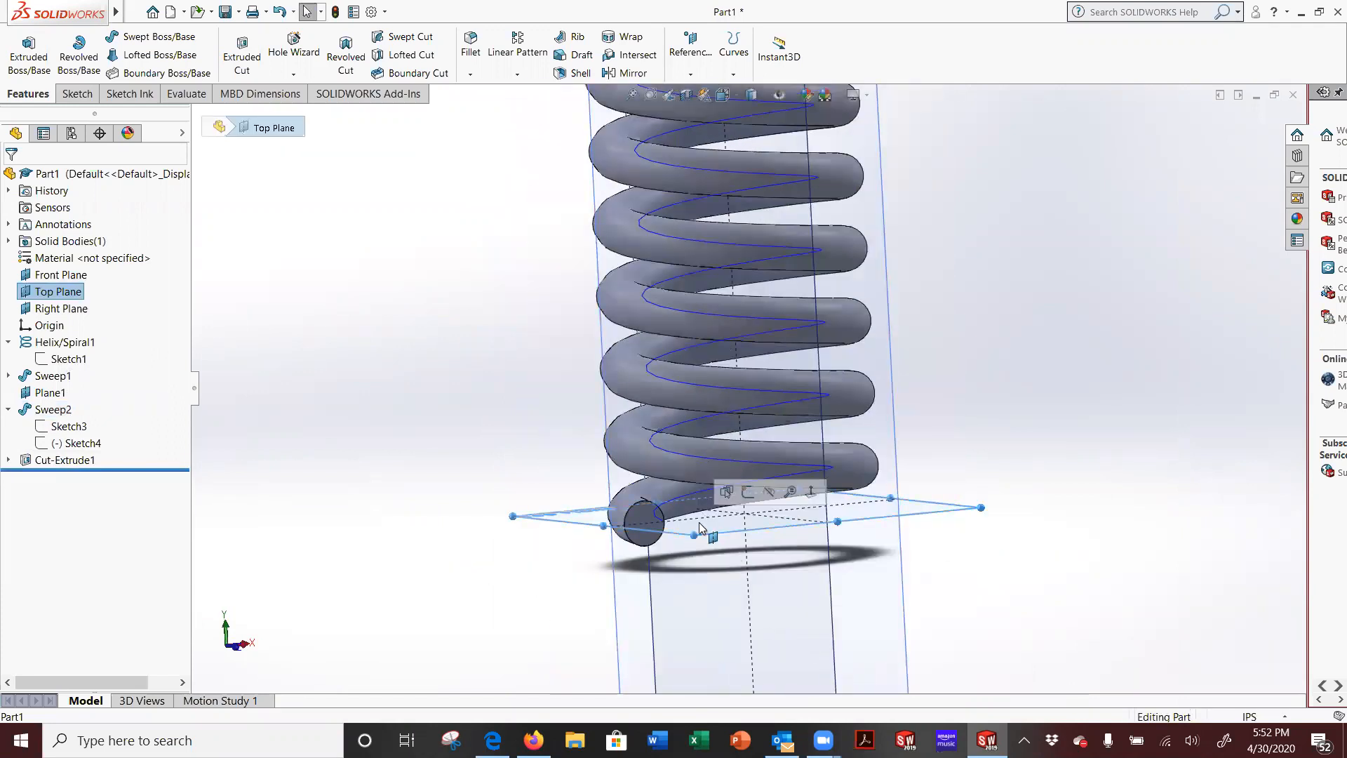
{"action": "left_click", "coordinate": [740, 493]}
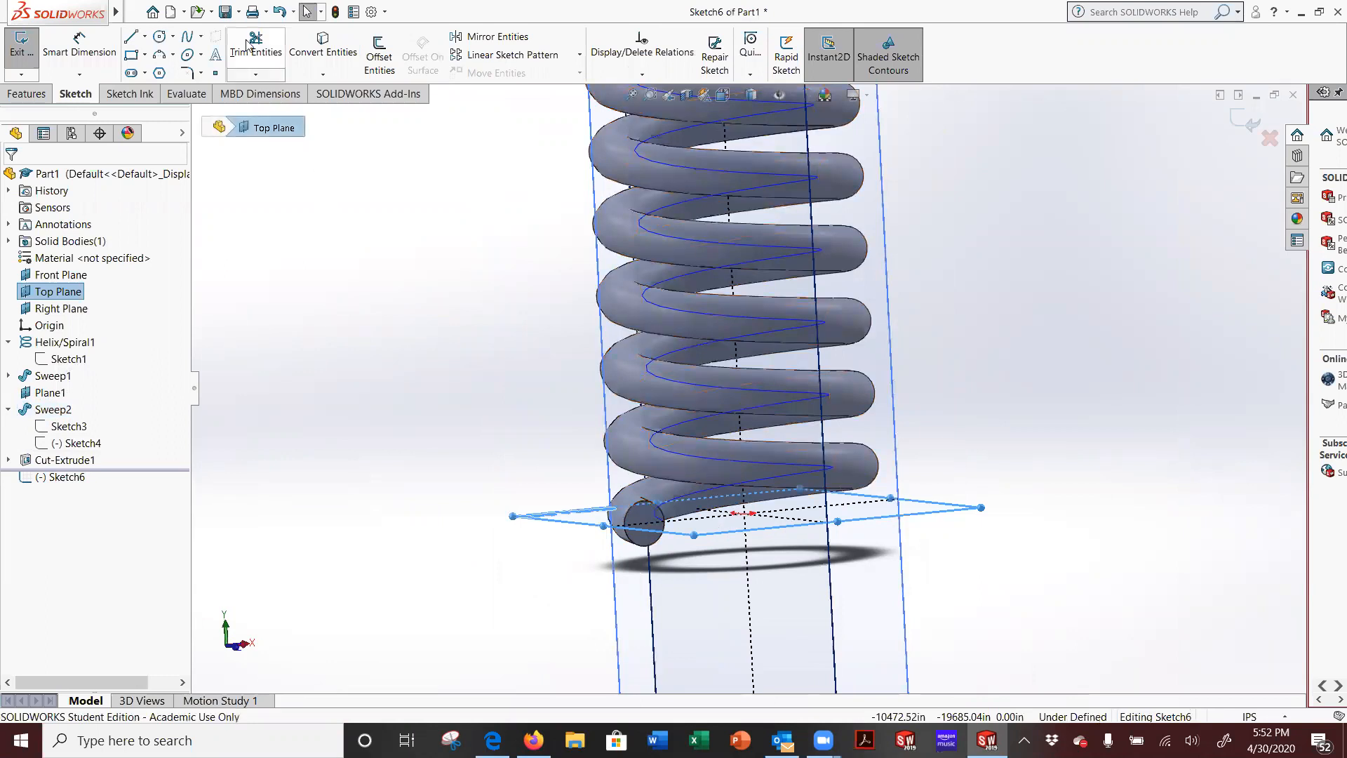
Convert the original helix's base circle from Sketch1 into the new Top Plane sketch and exit the sketch
{"action": "left_click", "coordinate": [62, 359]}
{"action": "mouse_move", "coordinate": [473, 323]}
{"action": "middle_mouse_down"}
{"action": "mouse_move", "coordinate": [469, 393]}
{"action": "mouse_move", "coordinate": [453, 379]}
{"action": "middle_mouse_up"}
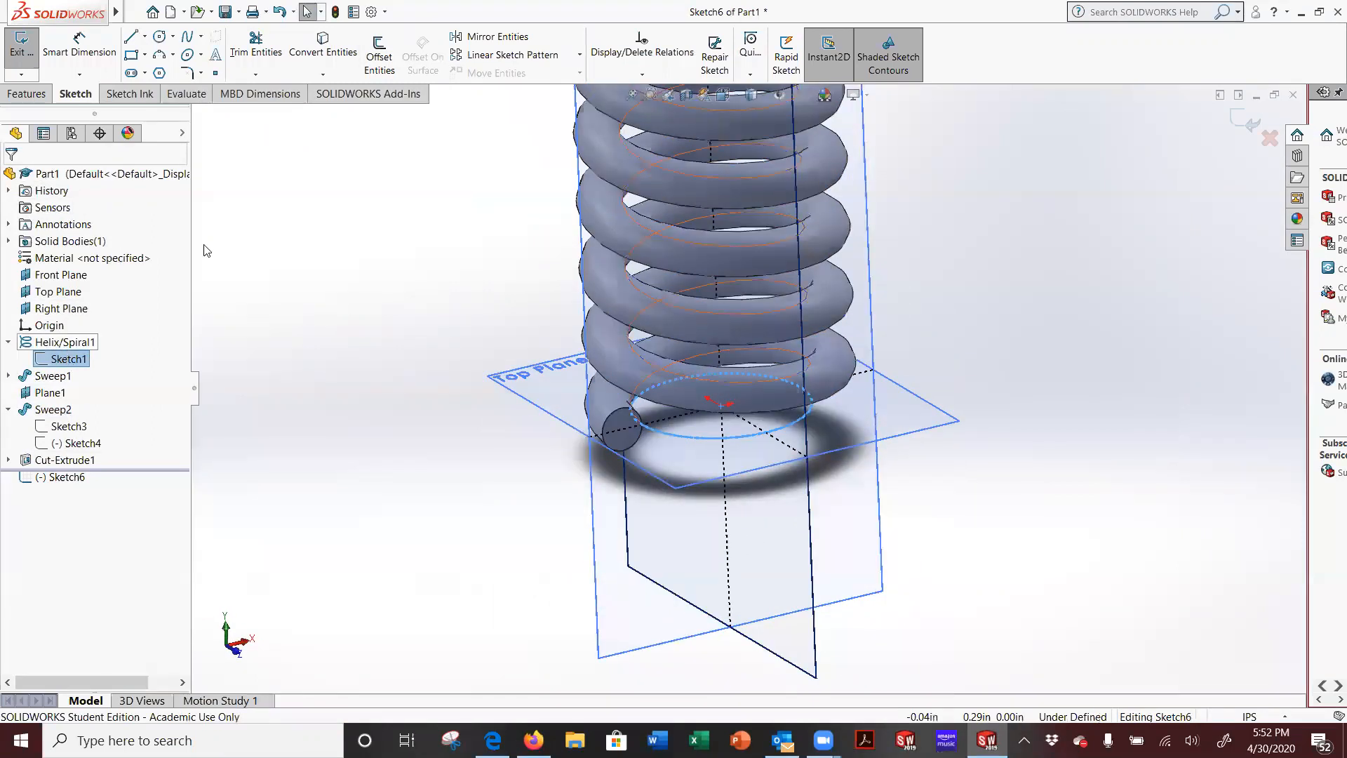
{"action": "left_click", "coordinate": [323, 74]}
{"action": "left_click", "coordinate": [315, 96]}
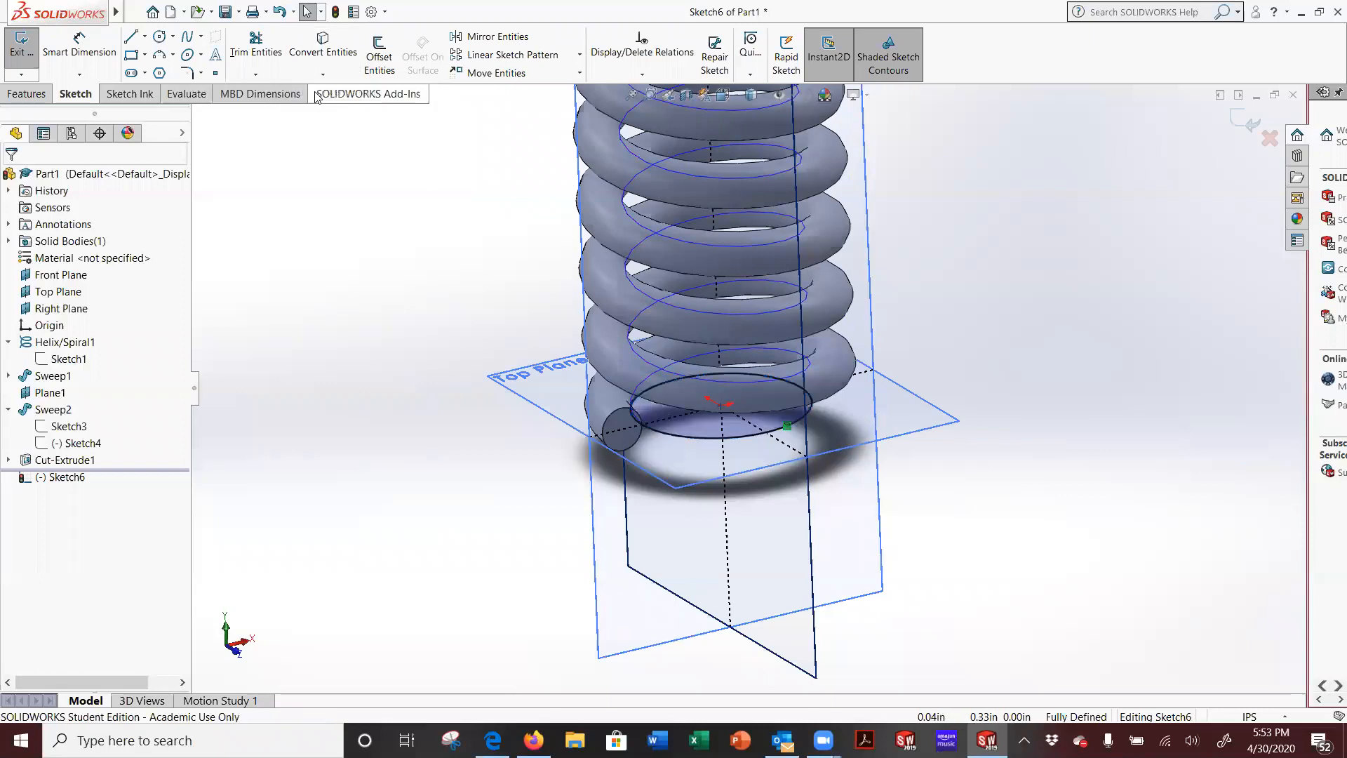
{"action": "scroll", "coordinate": [670, 437], "scroll_direction": "down", "scroll_amount": 1}
{"action": "scroll", "coordinate": [670, 438], "scroll_direction": "down", "scroll_amount": 1}
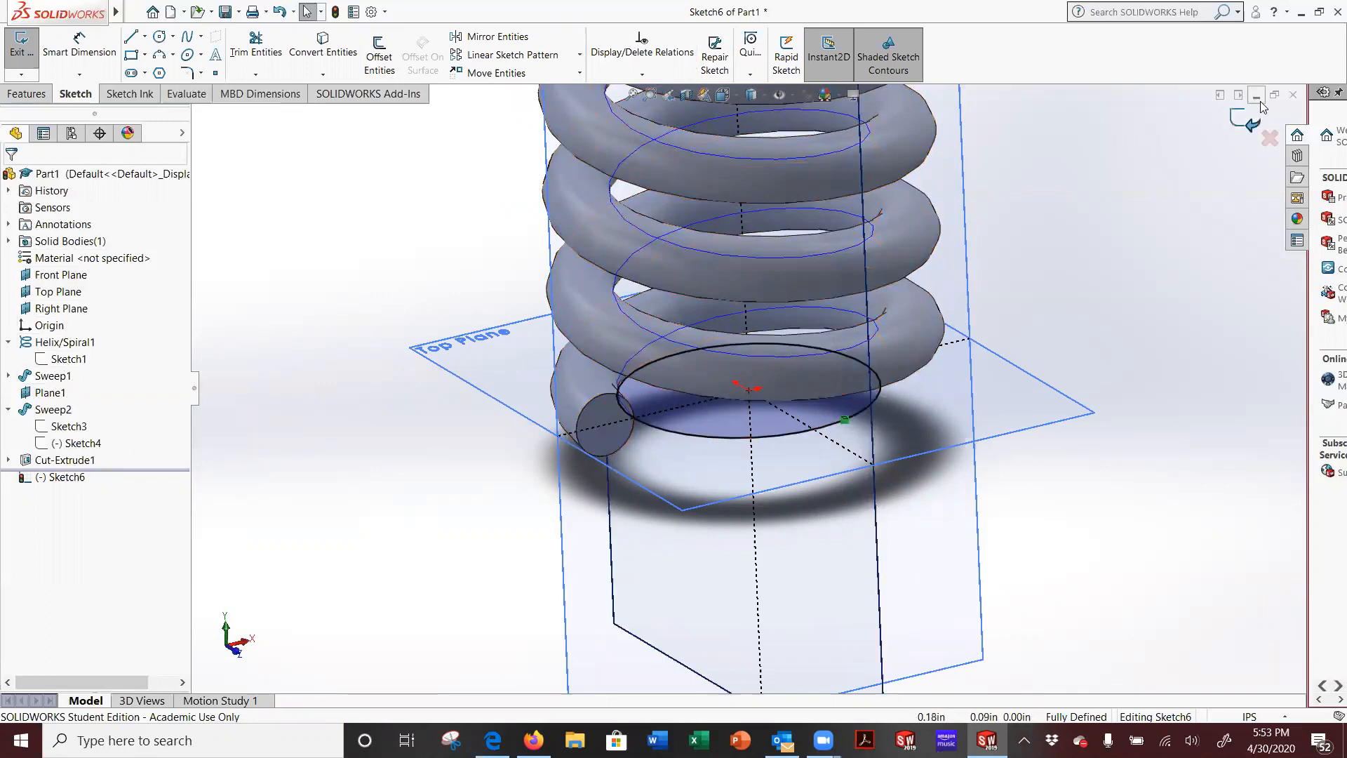
{"action": "left_click", "coordinate": [1245, 123]}
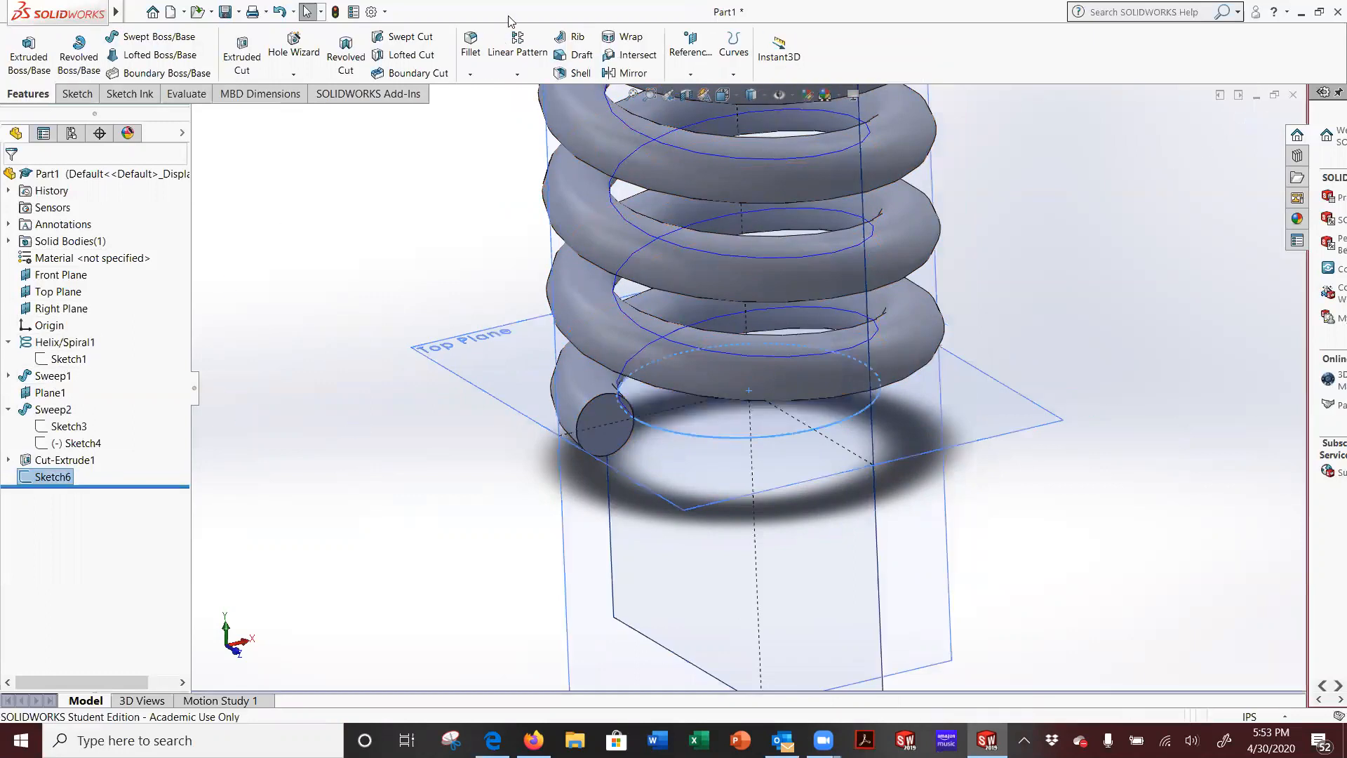
Start a Helix and Spiral from the converted circle, defined by Height and Revolution with constant pitch
{"action": "left_click", "coordinate": [733, 53]}
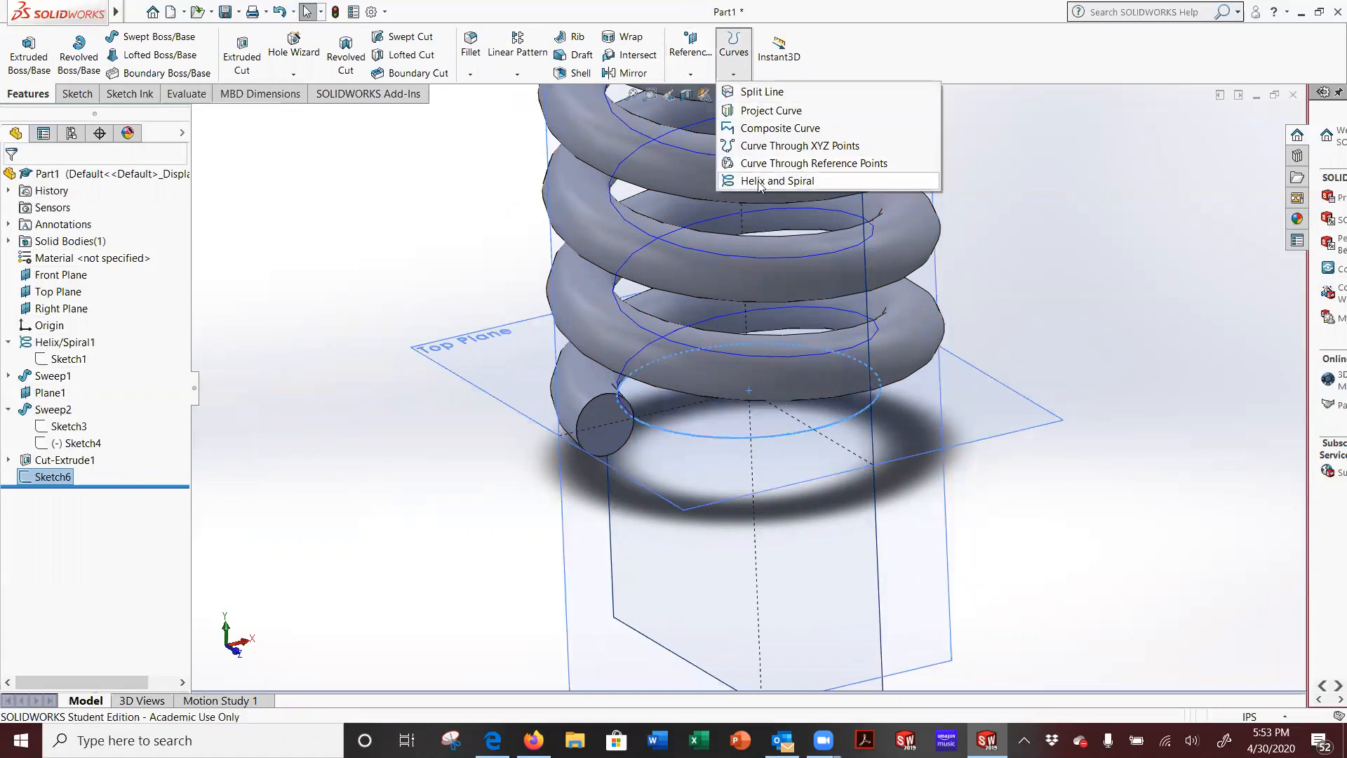
{"action": "left_click", "coordinate": [762, 183]}
{"action": "middle_click_drag", "start_coordinate": [784, 503], "coordinate": [812, 457]}
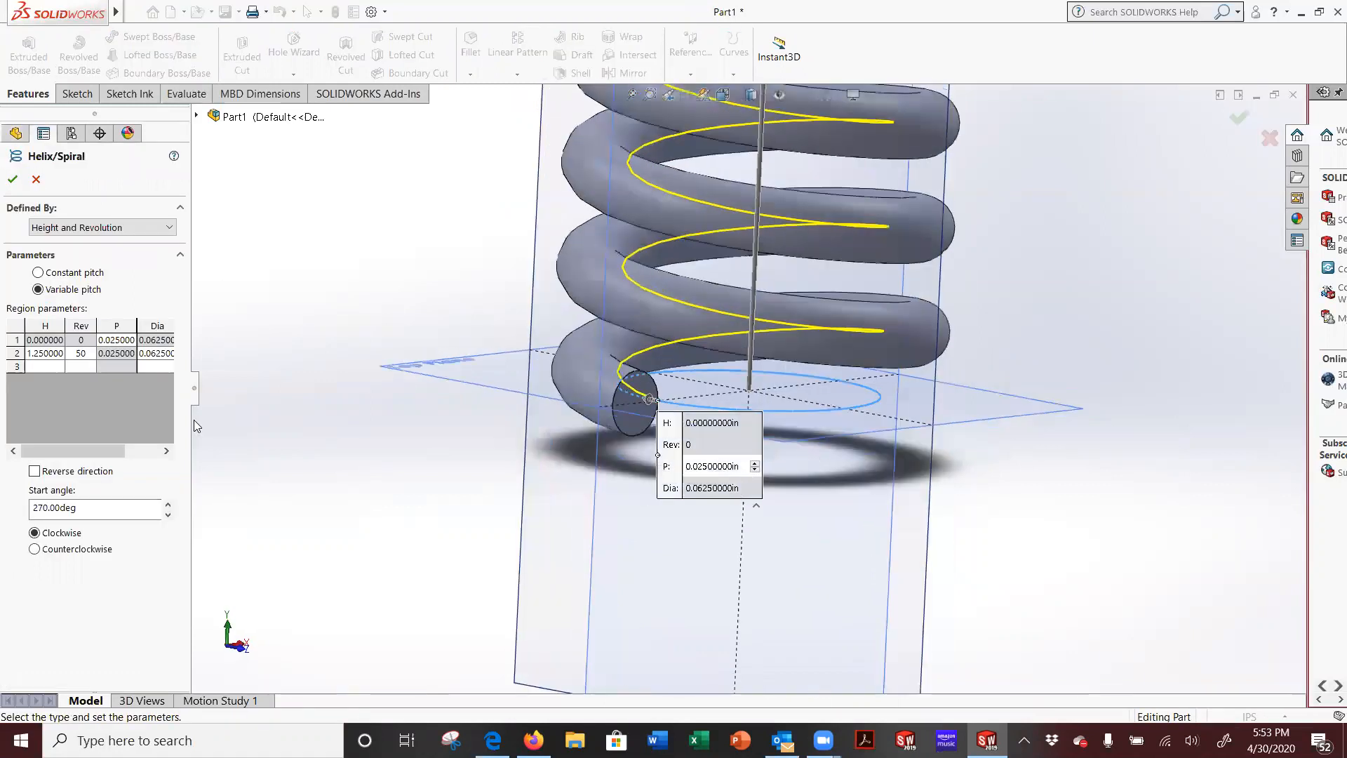
{"action": "left_click", "coordinate": [55, 230]}
{"action": "left_click", "coordinate": [49, 256]}
{"action": "left_click", "coordinate": [38, 273]}
{"action": "left_click", "coordinate": [52, 325]}
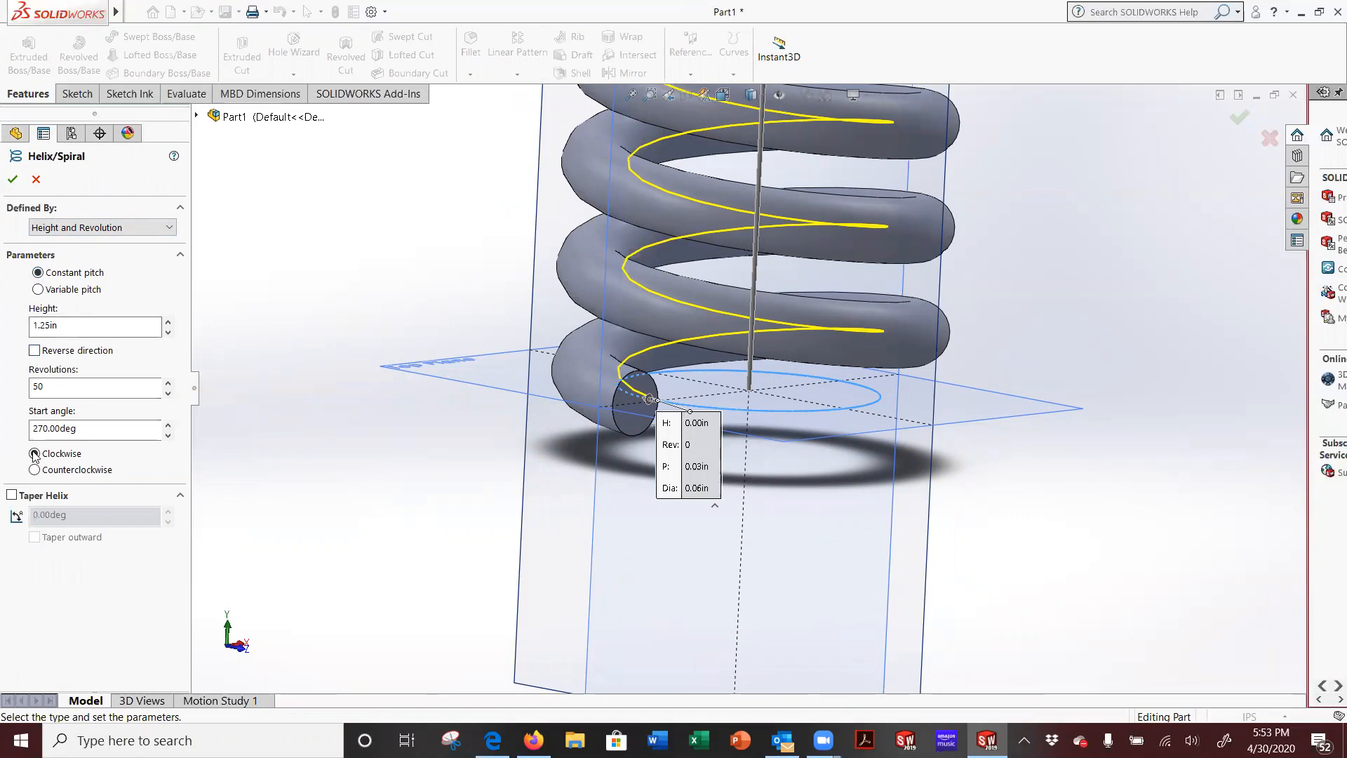
Reverse the new helix so it runs away from the spring body and make it counterclockwise
{"action": "left_click", "coordinate": [35, 351]}
{"action": "middle_click_drag", "start_coordinate": [448, 446], "coordinate": [409, 485]}
{"action": "left_click", "coordinate": [35, 470]}
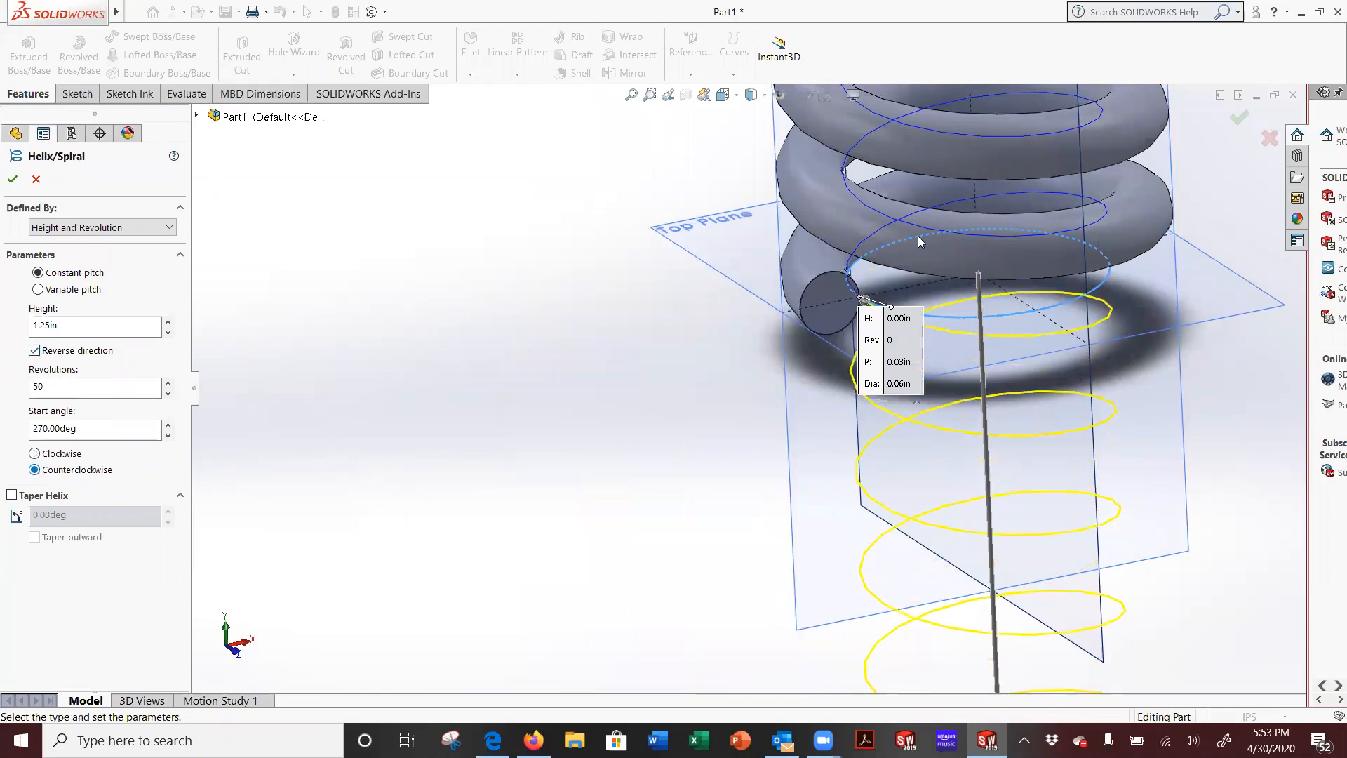
{"action": "middle_click_drag", "start_coordinate": [693, 403], "coordinate": [695, 487]}
Set the new helix to 3 revolutions and a height of 0.05 in
{"action": "left_click", "coordinate": [106, 386]}
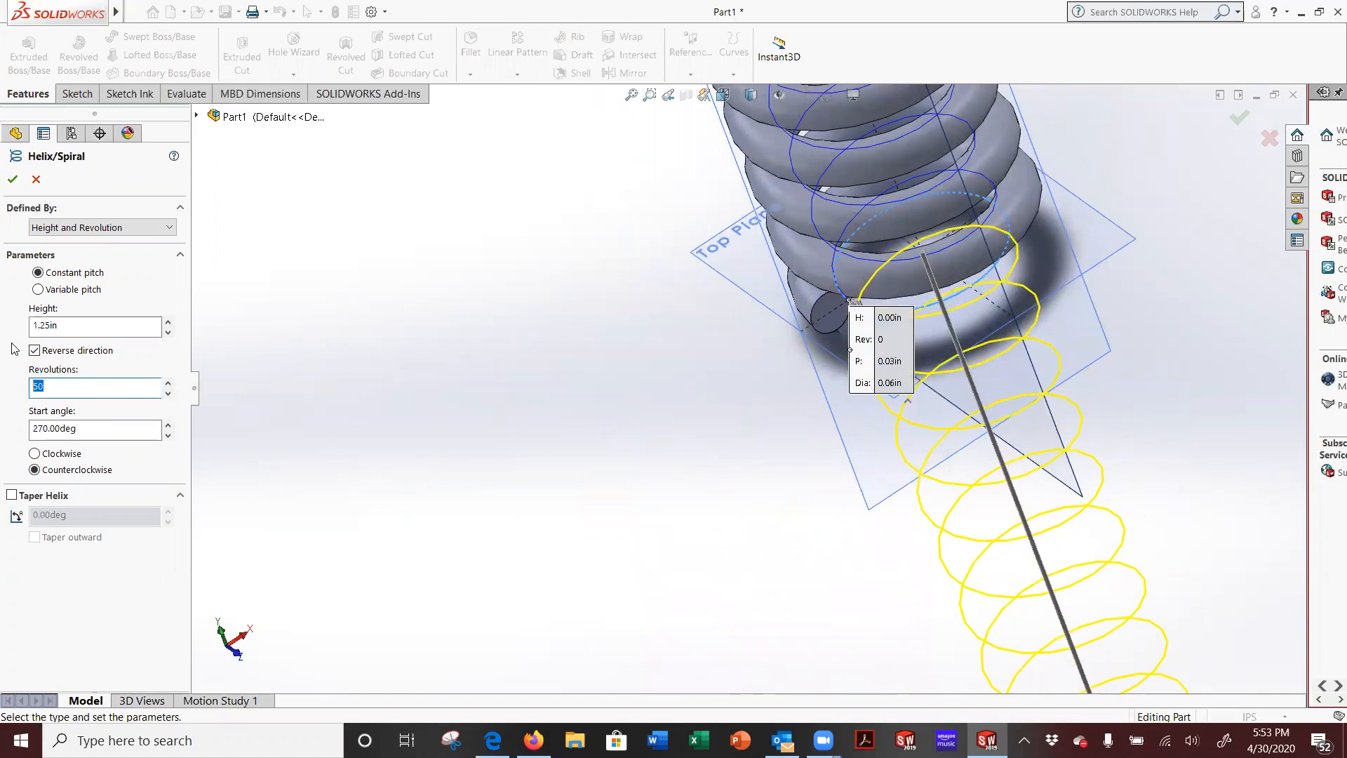
{"action": "left_click_drag", "start_coordinate": [73, 327], "coordinate": [1, 323]}
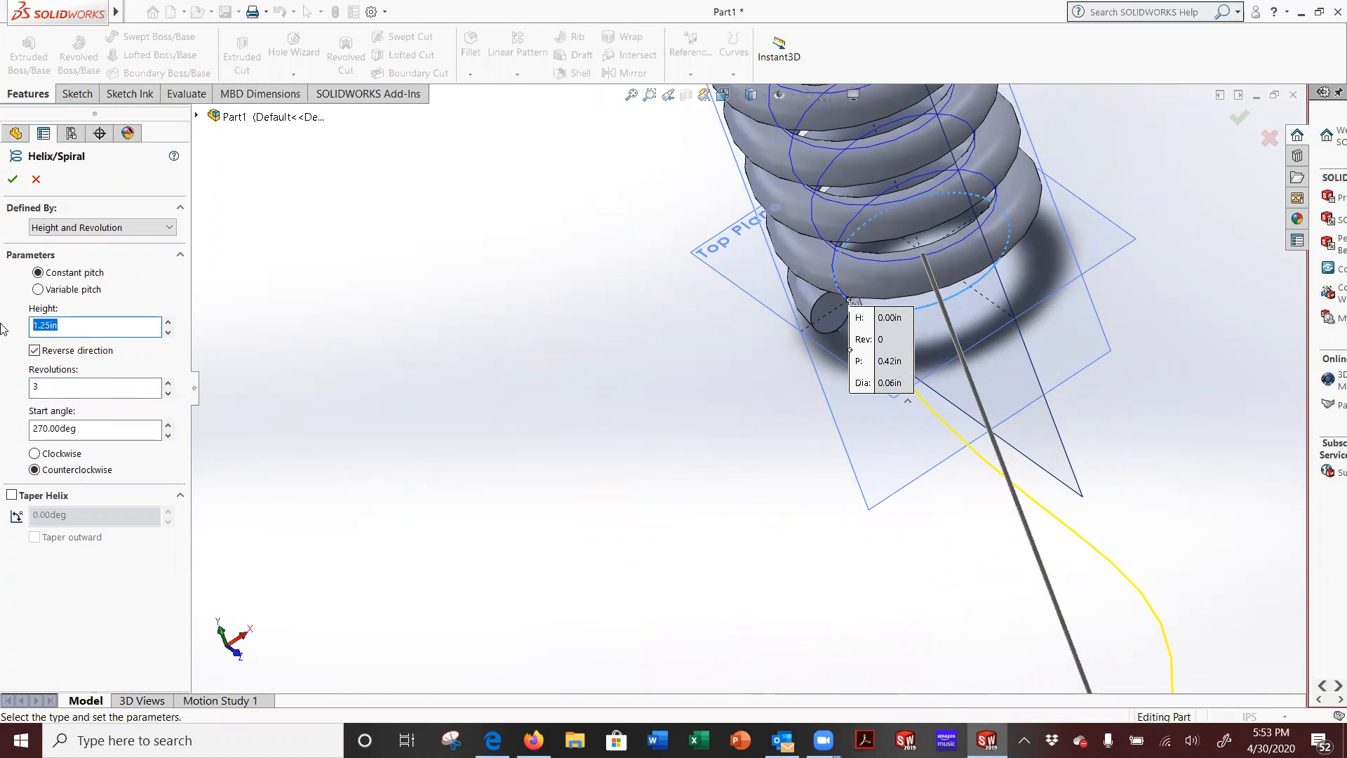
{"action": "type", "text": ".25"}
{"action": "key", "text": "Return"}
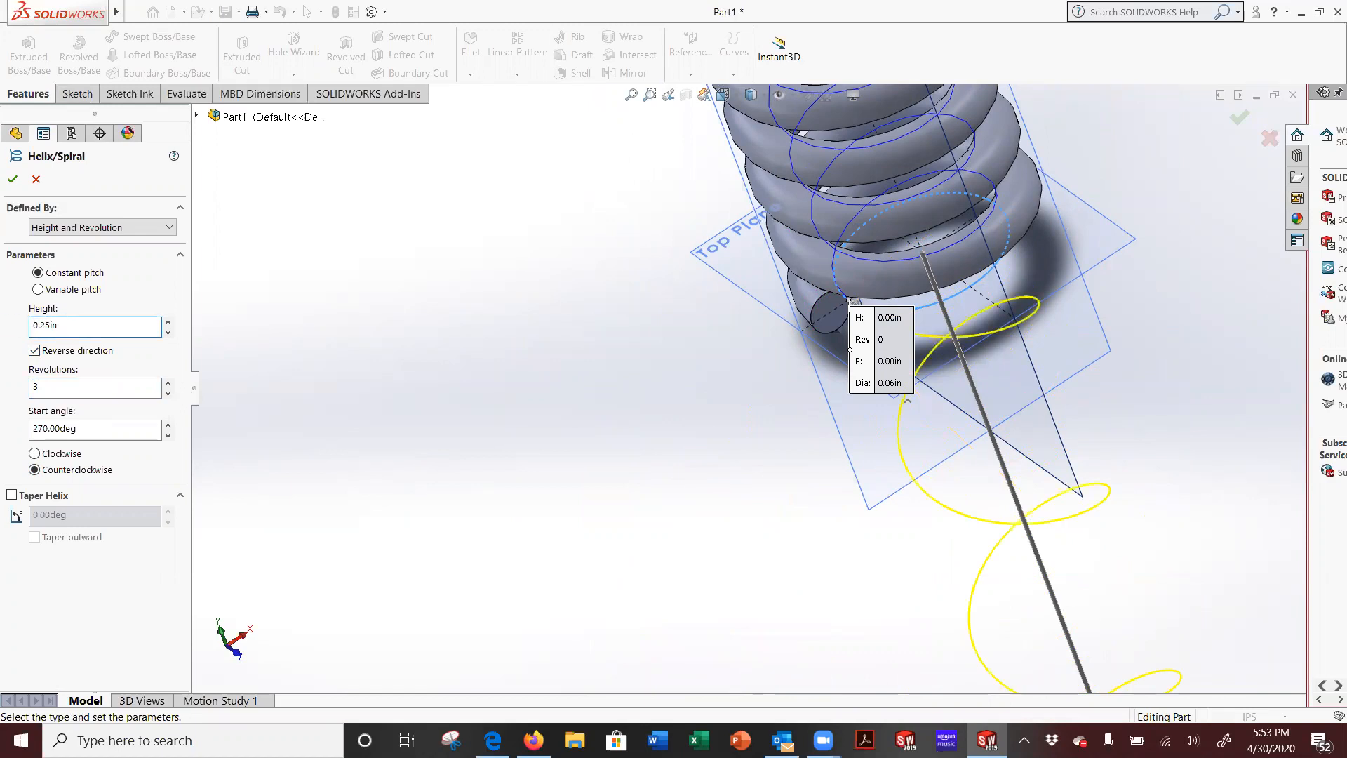
{"action": "left_click", "coordinate": [167, 333]}
{"action": "middle_click_drag", "start_coordinate": [453, 317], "coordinate": [526, 253]}
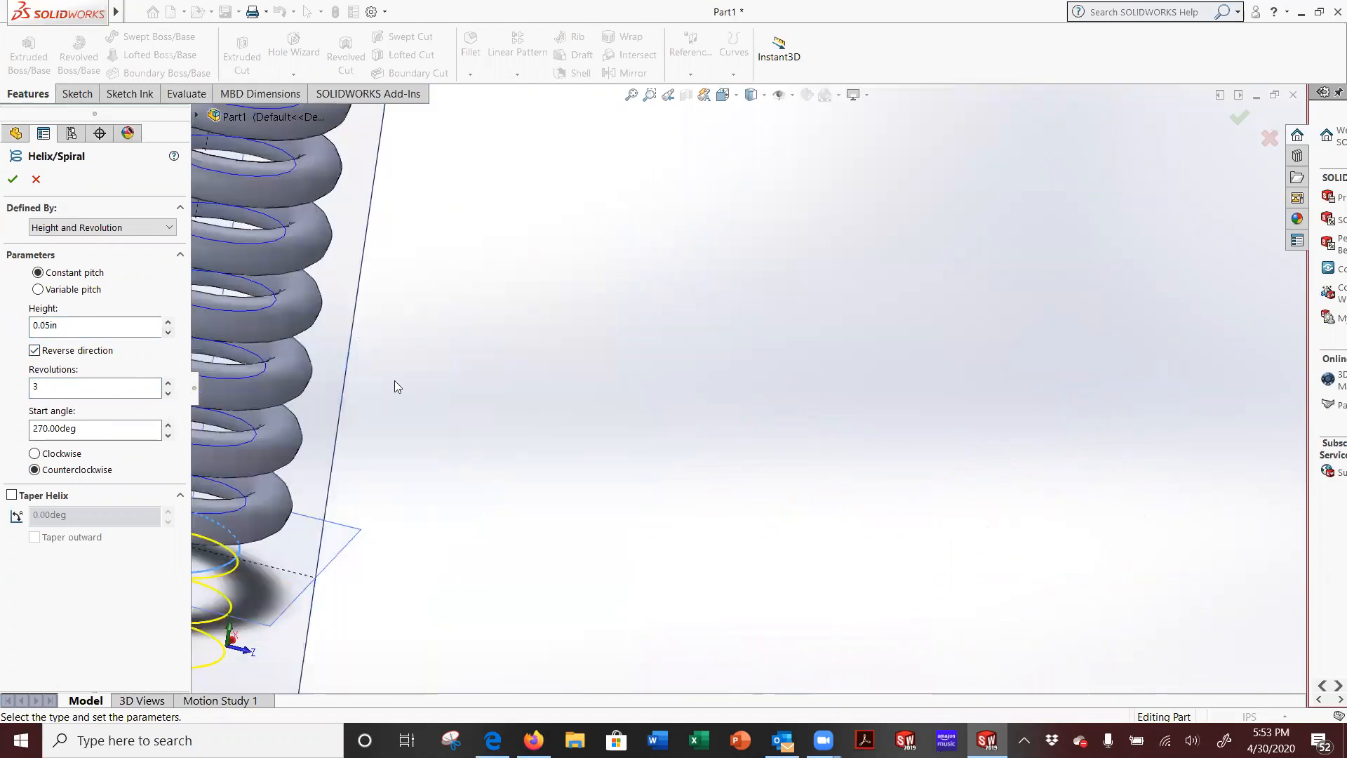
Check the helix preview at the spring's lower end and accept the new helix
{"action": "scroll", "coordinate": [395, 382], "scroll_direction": "up", "scroll_amount": 3}
{"action": "scroll", "coordinate": [393, 449], "scroll_direction": "down", "scroll_amount": 3}
{"action": "middle_click_drag", "start_coordinate": [673, 554], "coordinate": [637, 474]}
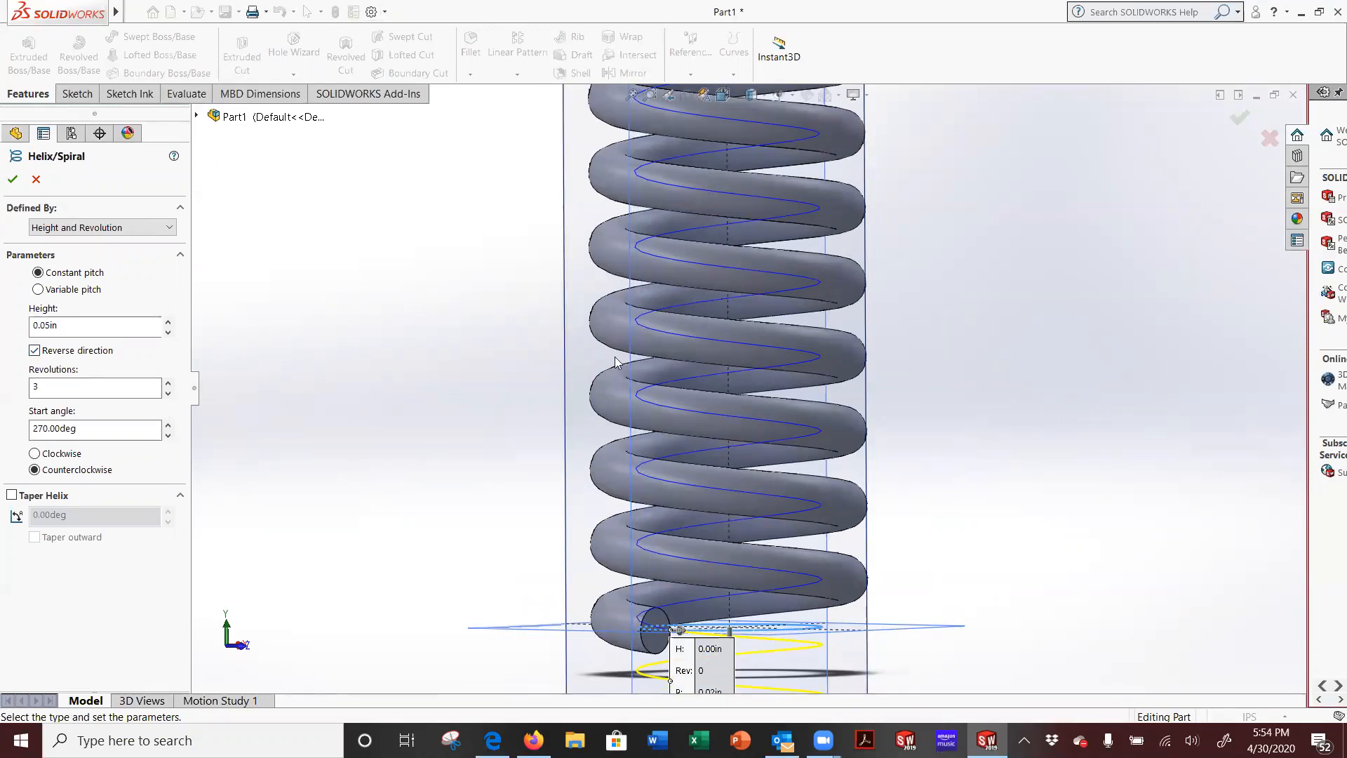
{"action": "scroll", "coordinate": [539, 445], "scroll_direction": "down", "scroll_amount": 3}
{"action": "middle_click_drag", "start_coordinate": [894, 621], "coordinate": [670, 514]}
{"action": "scroll", "coordinate": [670, 516], "scroll_direction": "down", "scroll_amount": 3}
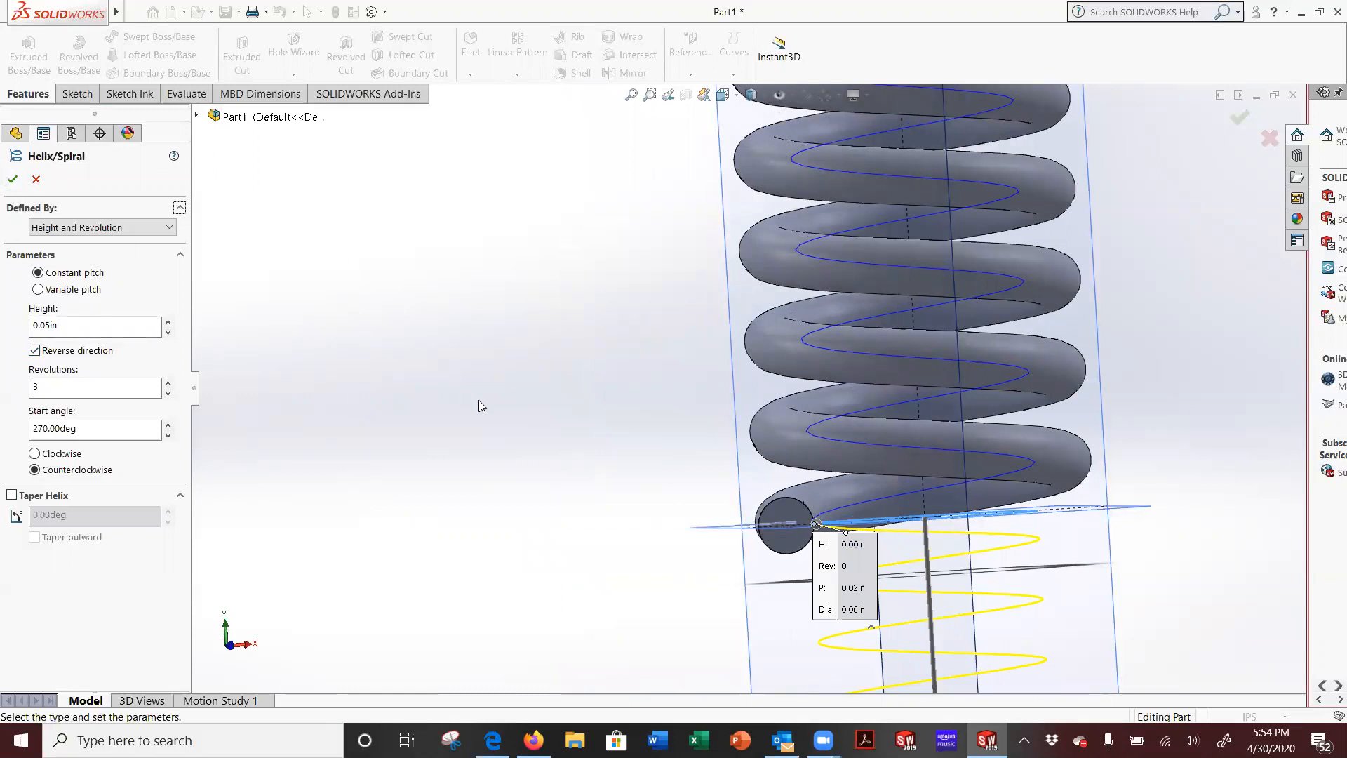
{"action": "left_click", "coordinate": [12, 182]}
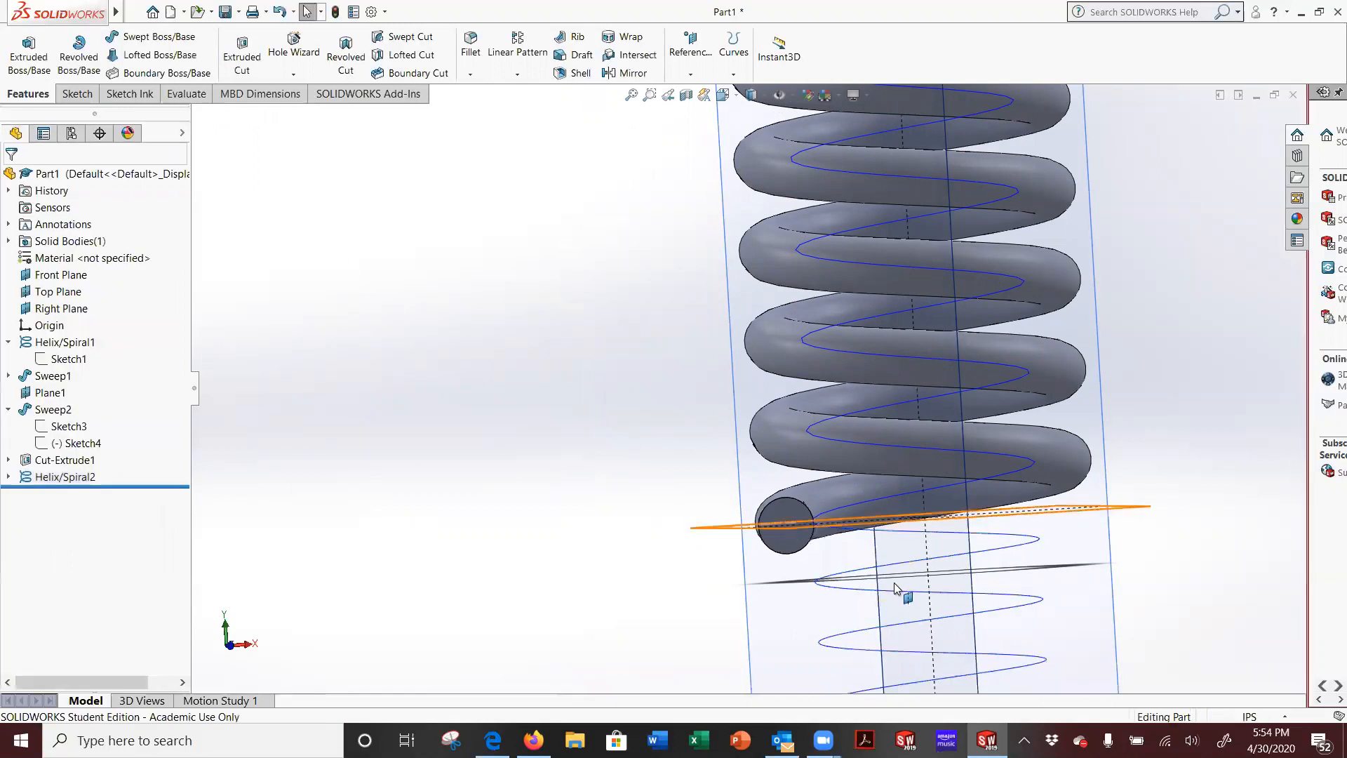
{"action": "scroll", "coordinate": [915, 585], "scroll_direction": "down", "scroll_amount": 1}
{"action": "scroll", "coordinate": [915, 585], "scroll_direction": "up", "scroll_amount": 2}
{"action": "scroll", "coordinate": [755, 495], "scroll_direction": "down", "scroll_amount": 1}
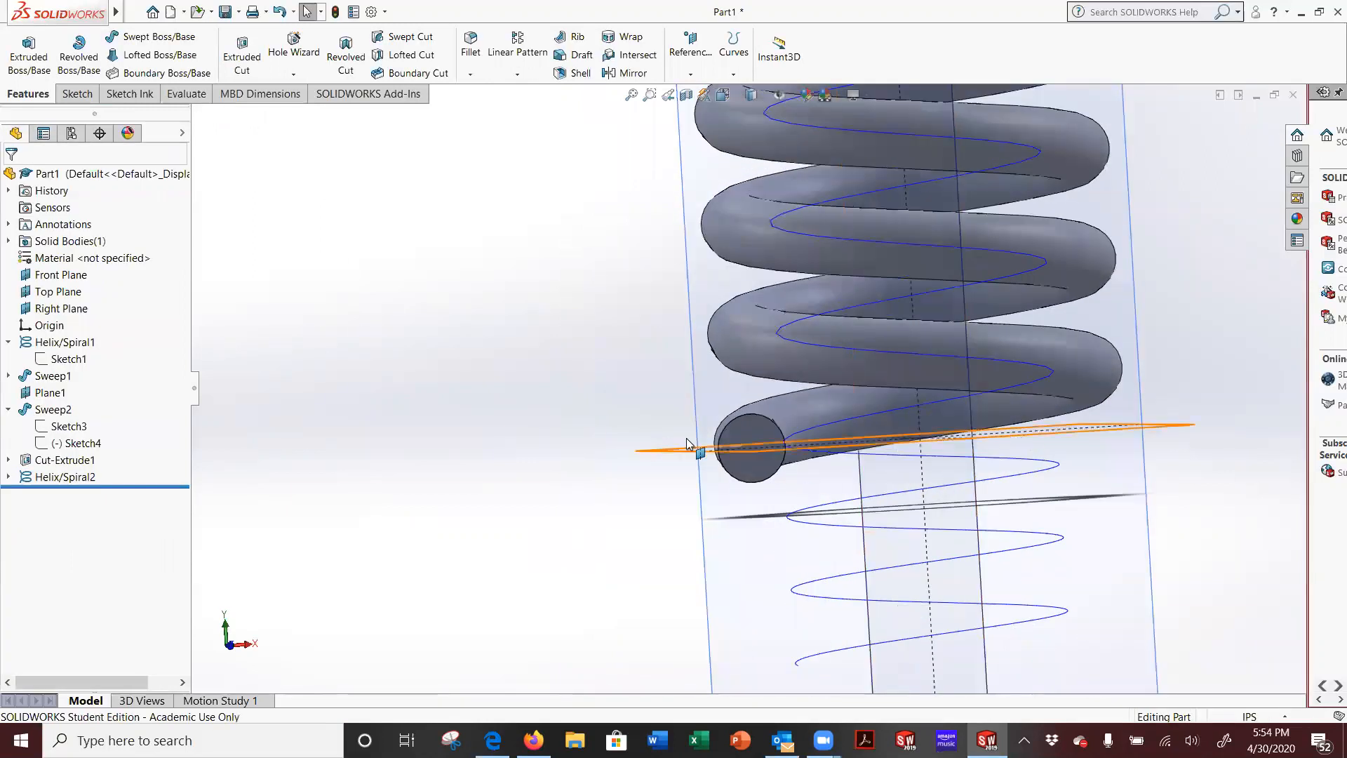
{"action": "left_click", "coordinate": [758, 431]}
{"action": "middle_click_drag", "start_coordinate": [605, 449], "coordinate": [596, 491]}
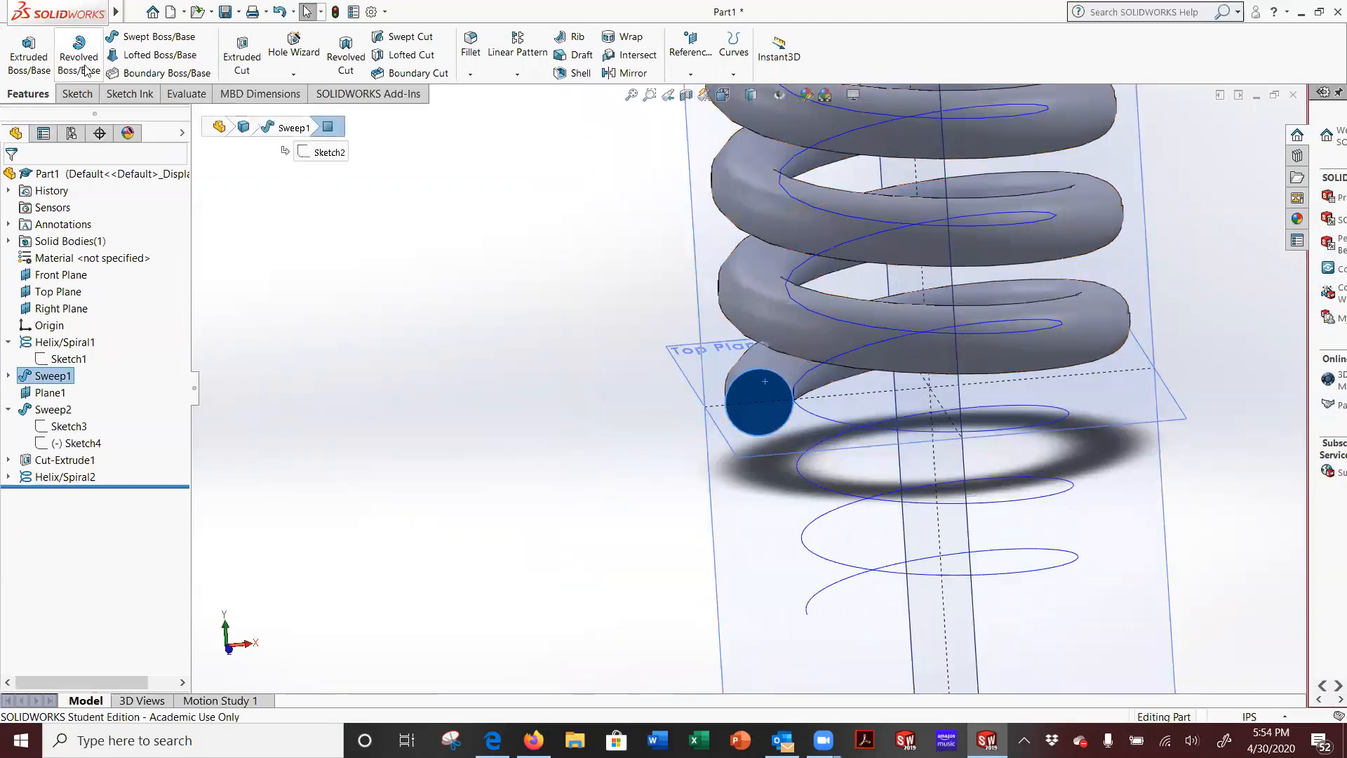
{"action": "left_click", "coordinate": [77, 94]}
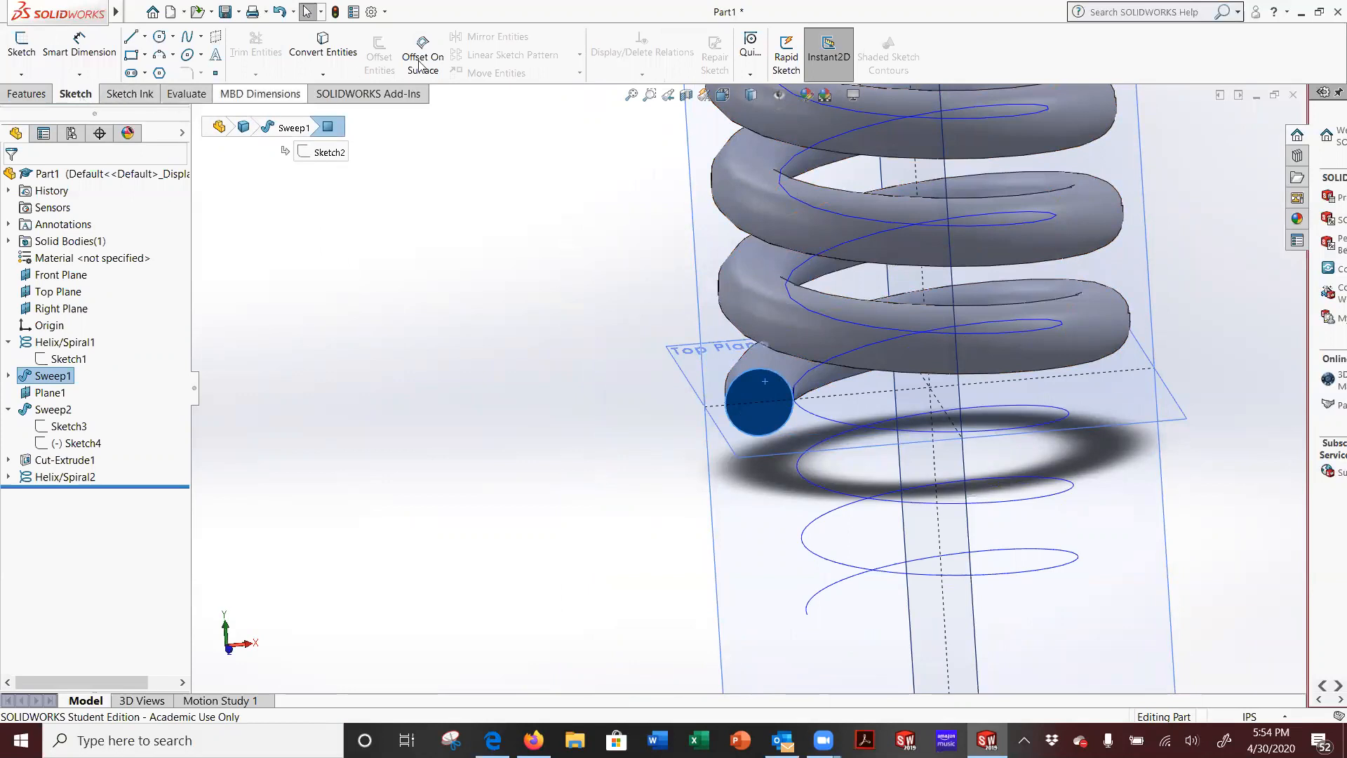
{"action": "left_click", "coordinate": [746, 372]}
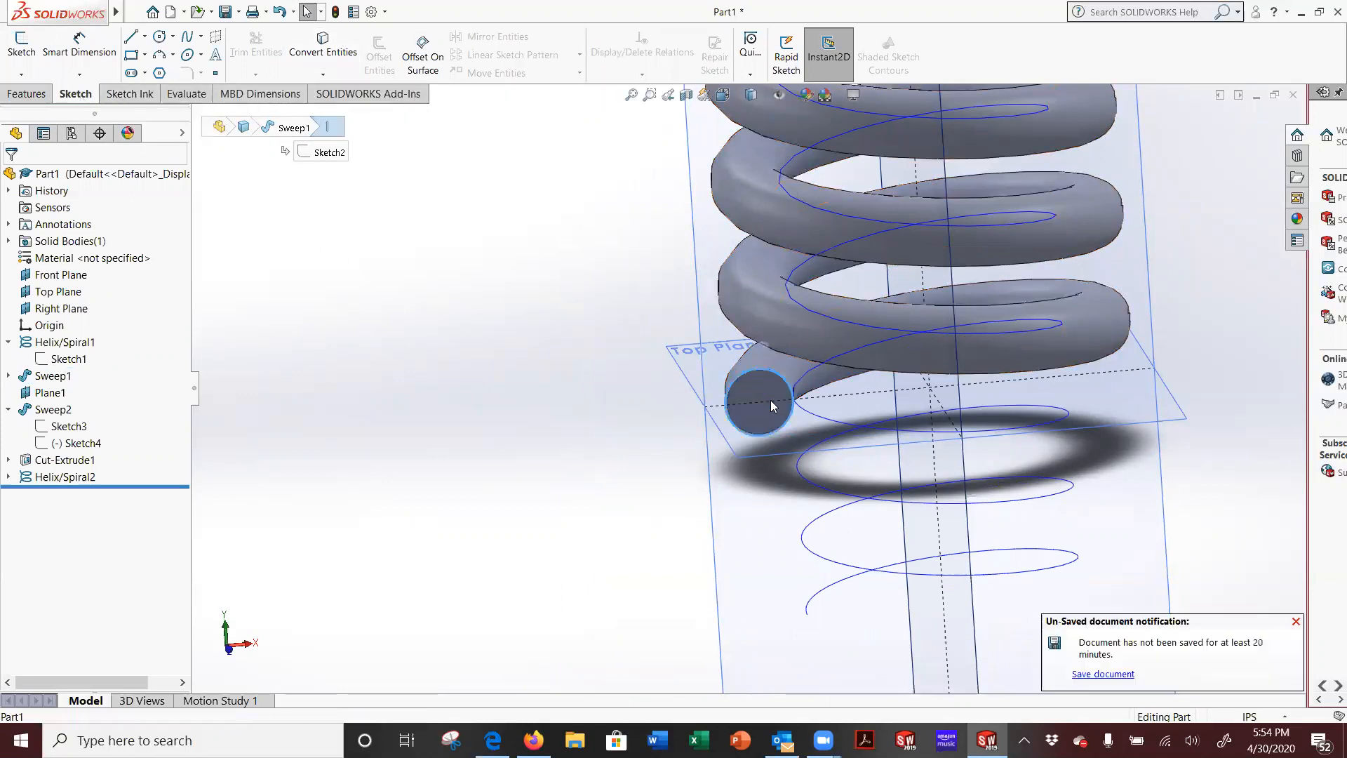
{"action": "left_click", "coordinate": [566, 398]}
{"action": "left_click", "coordinate": [1297, 622]}
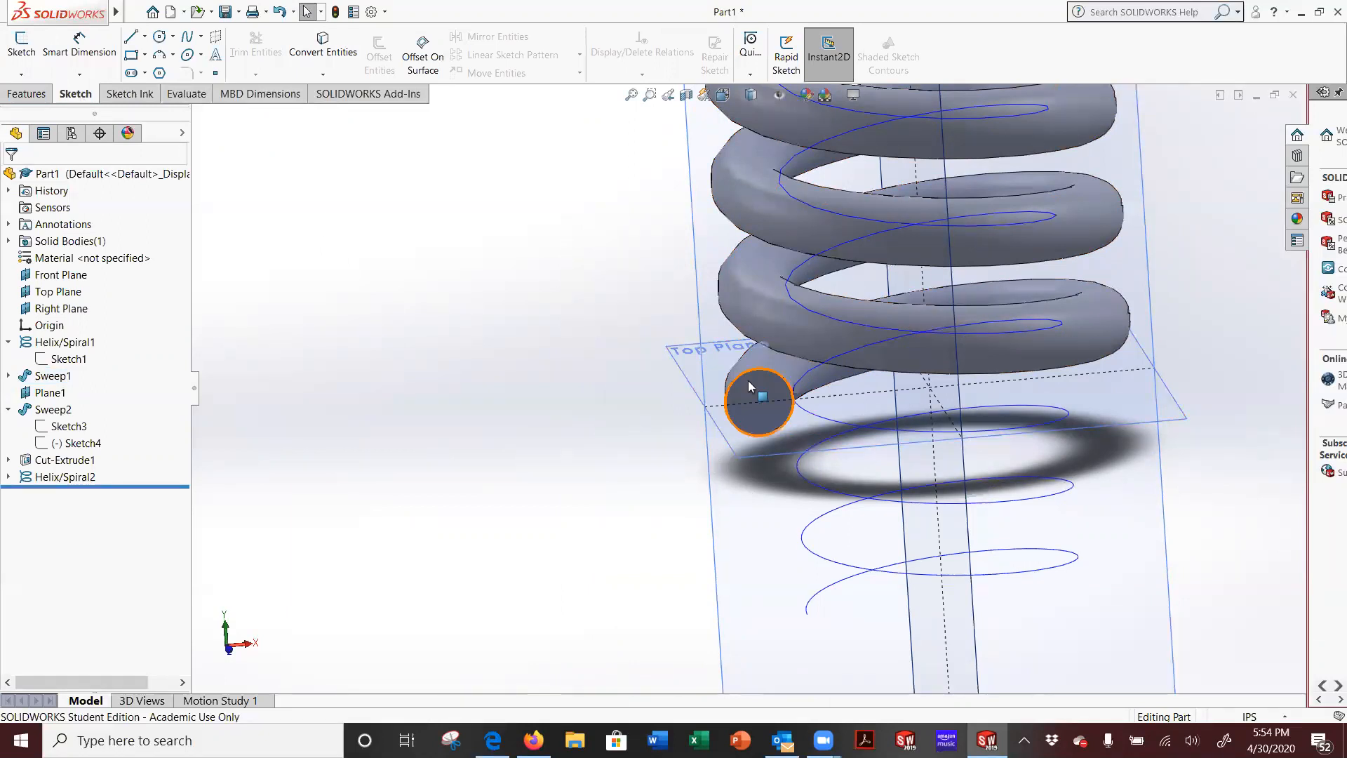
{"action": "left_click", "coordinate": [763, 380]}
{"action": "left_click", "coordinate": [323, 73]}
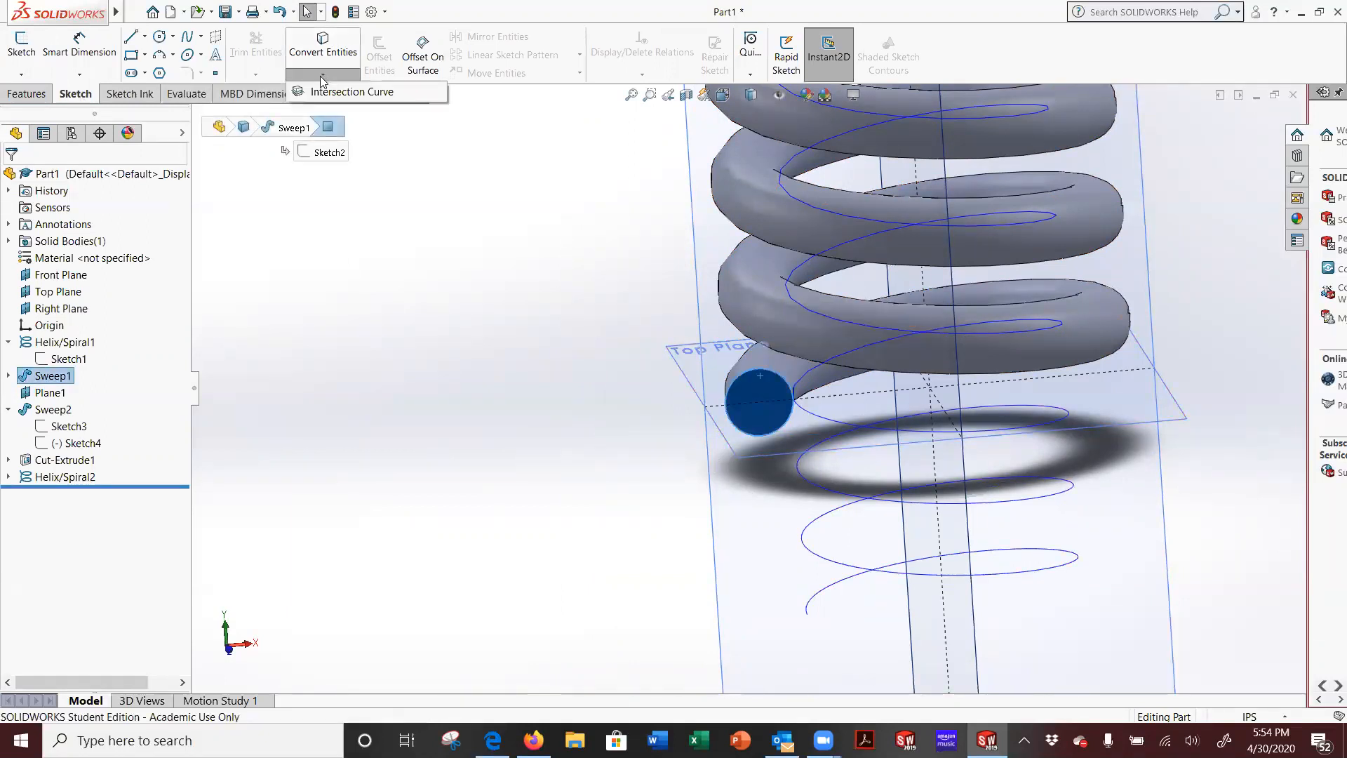
{"action": "left_click", "coordinate": [551, 355]}
{"action": "left_click", "coordinate": [323, 73]}
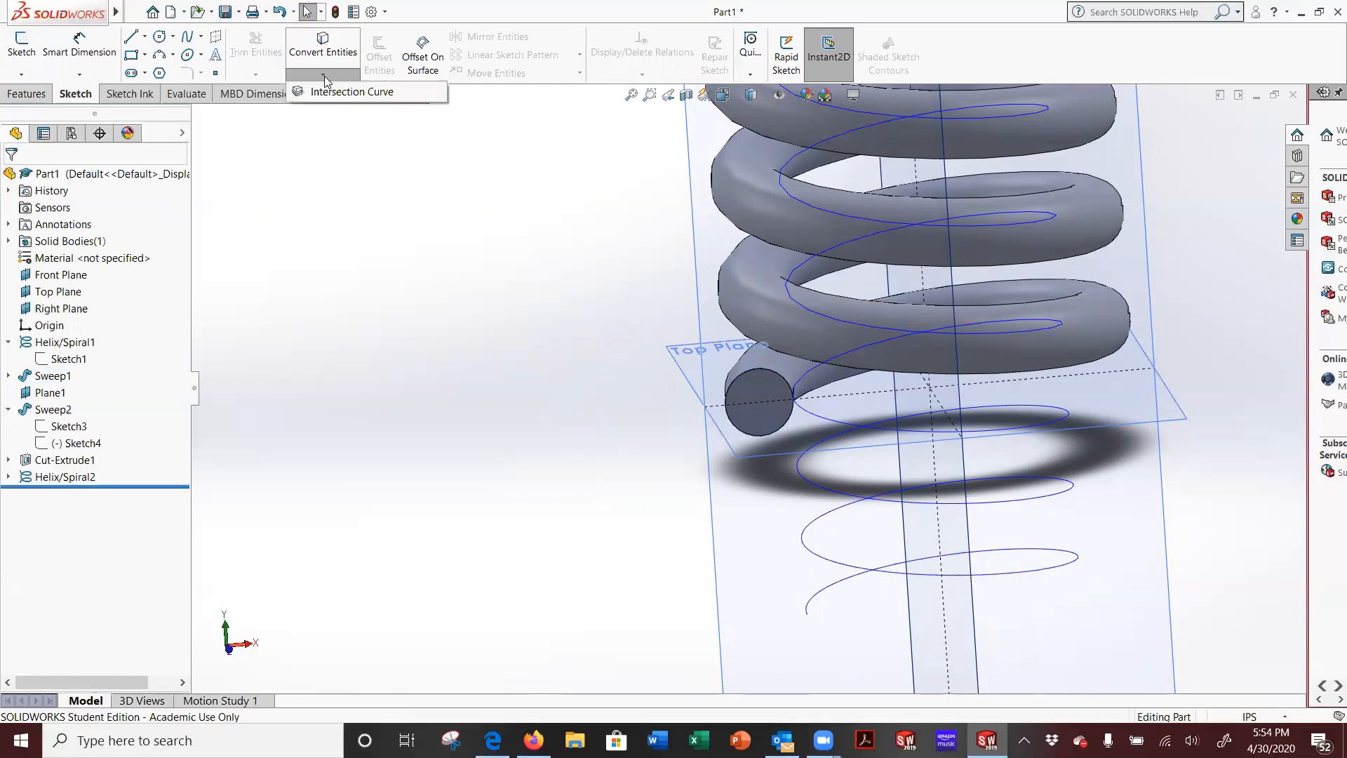
{"action": "left_click", "coordinate": [306, 403]}
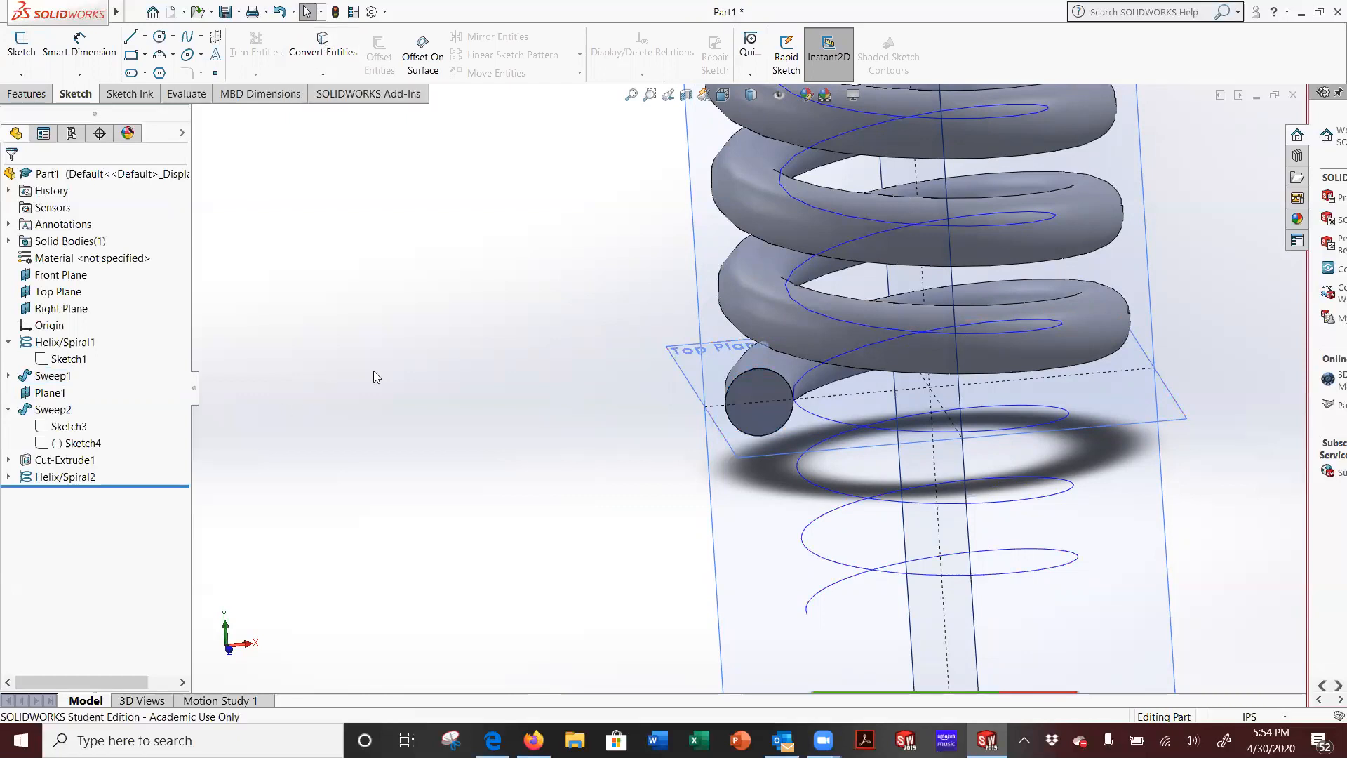
Start a sketch on the wire's lower end face and convert its circular edge into the sketch
{"action": "left_click", "coordinate": [21, 41]}
{"action": "left_click", "coordinate": [755, 380]}
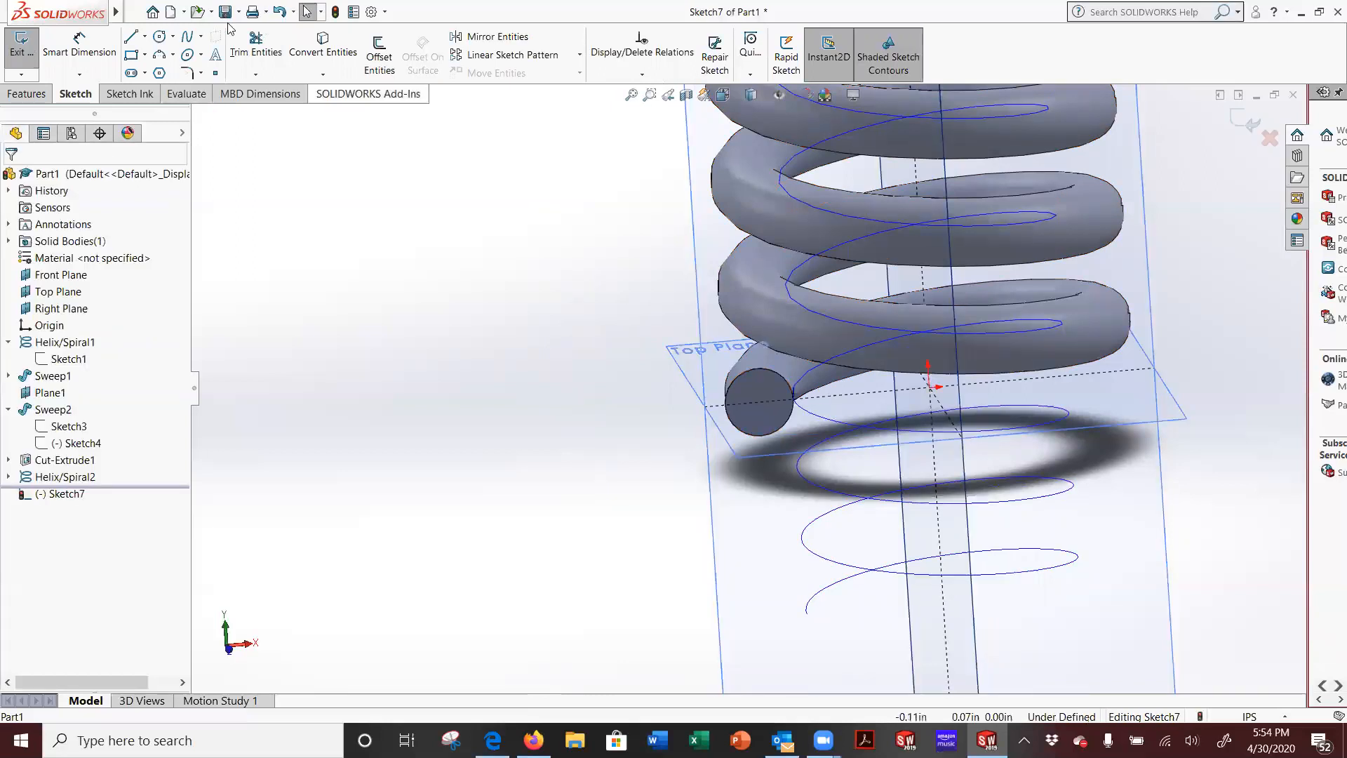
{"action": "left_click", "coordinate": [322, 76]}
{"action": "left_click", "coordinate": [323, 109]}
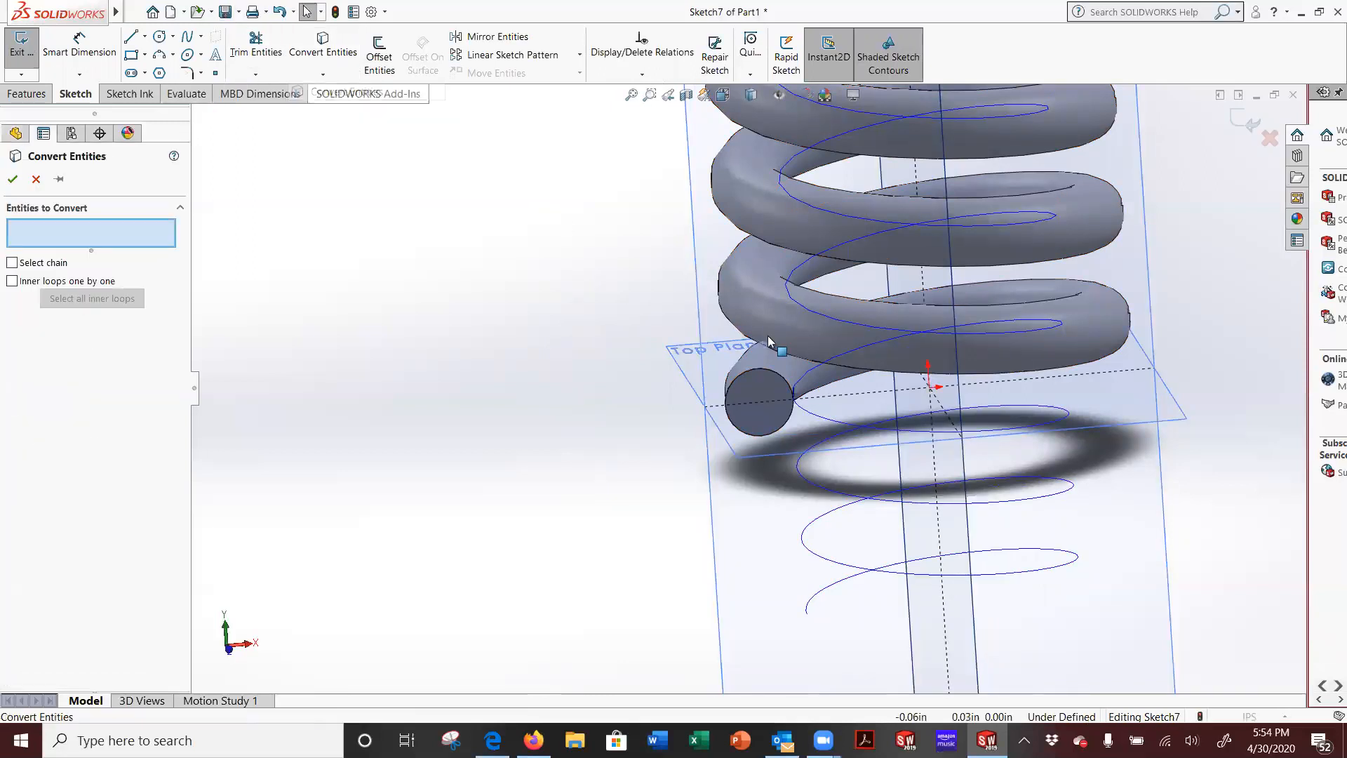
{"action": "left_click", "coordinate": [769, 376]}
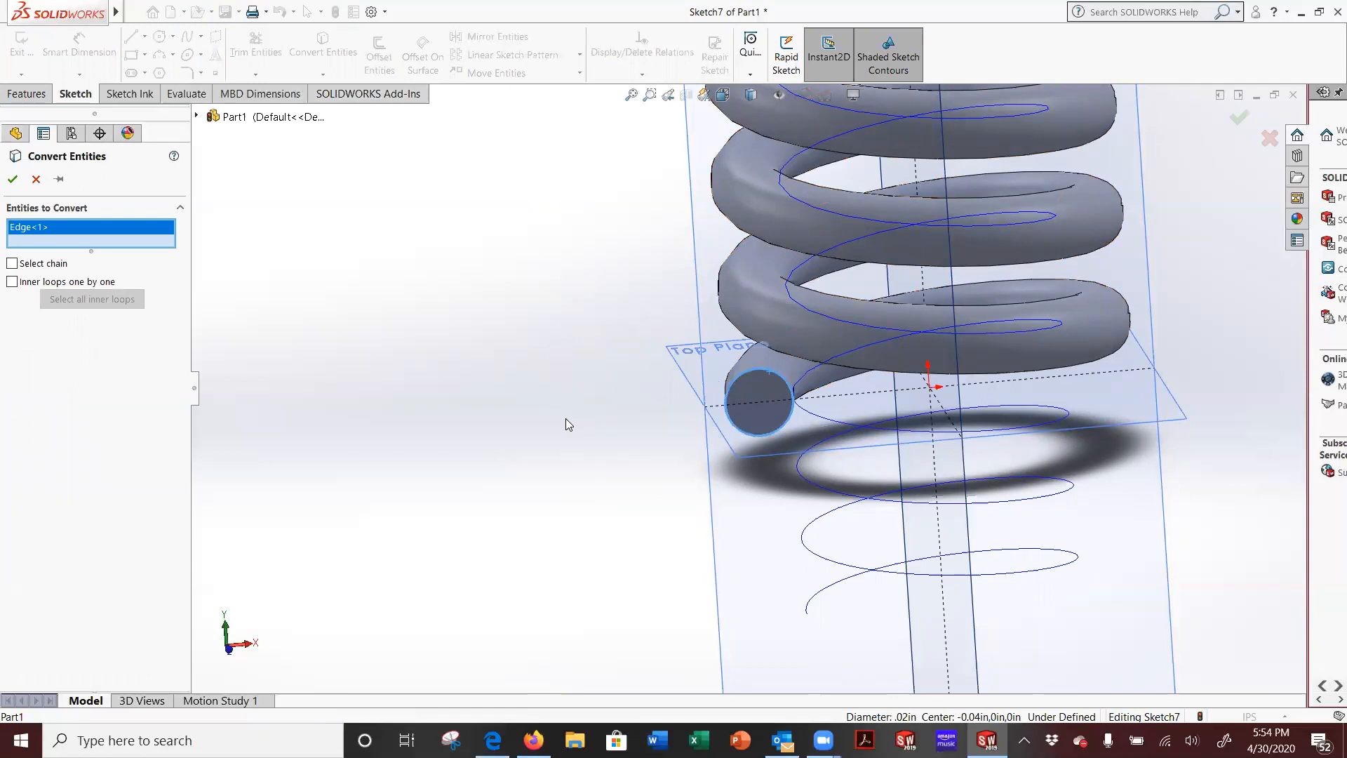
{"action": "left_click", "coordinate": [12, 181]}
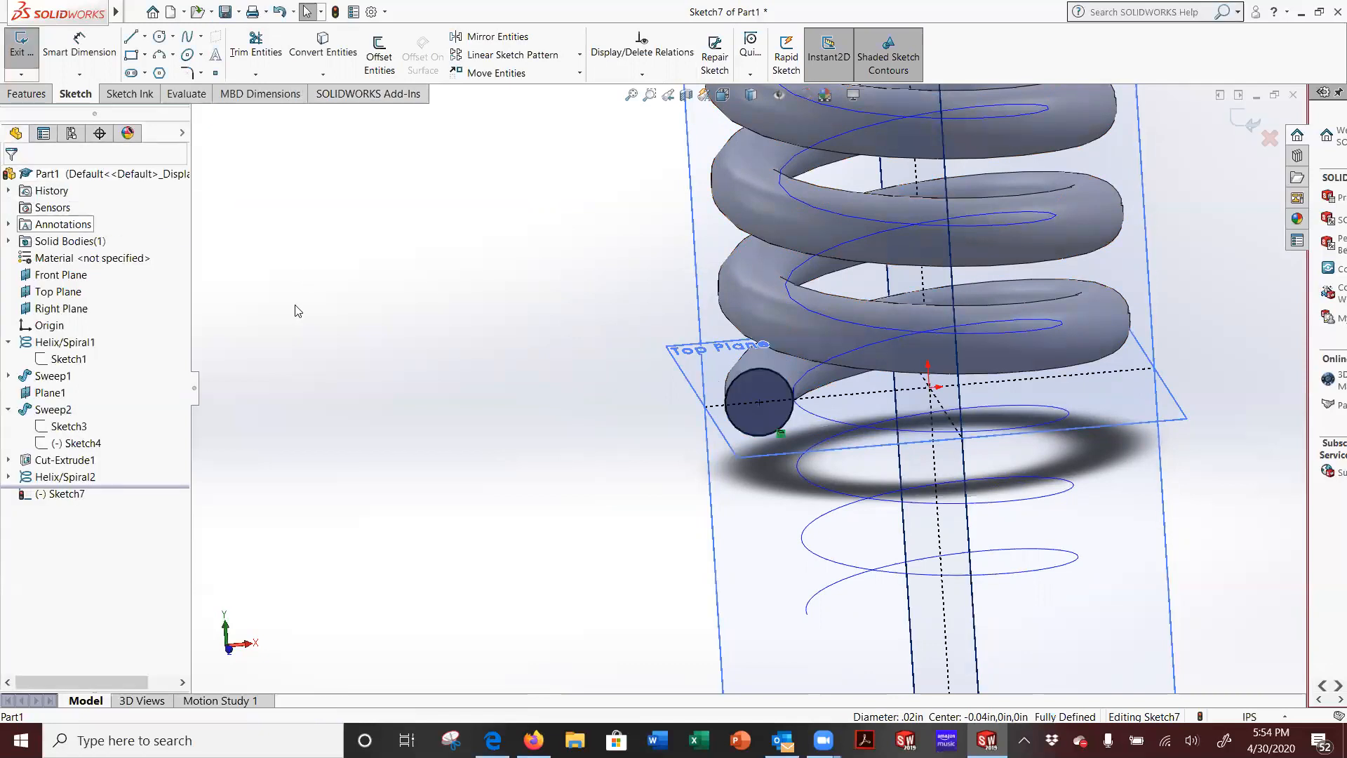
Sweep the converted circle along the new lower helix to form the end coils
{"action": "left_click", "coordinate": [6, 94]}
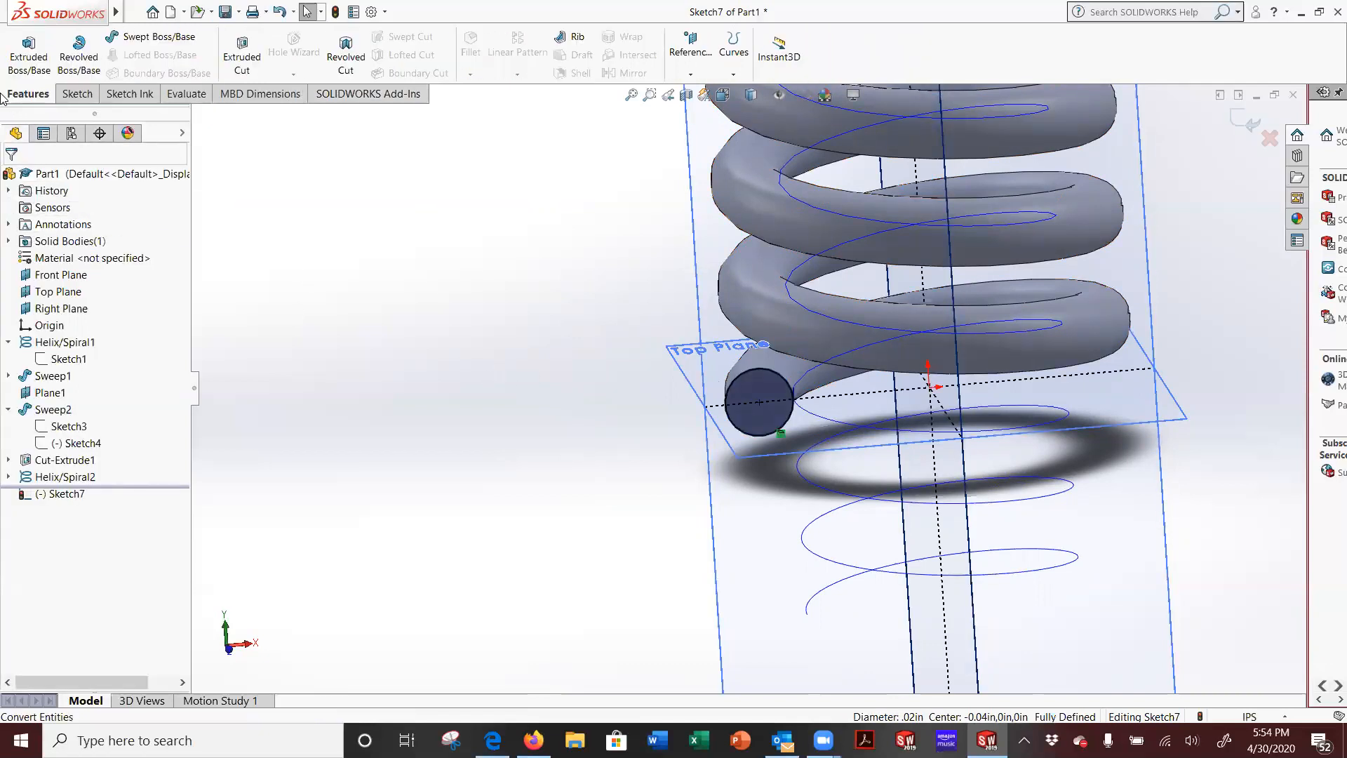
{"action": "left_click", "coordinate": [150, 36]}
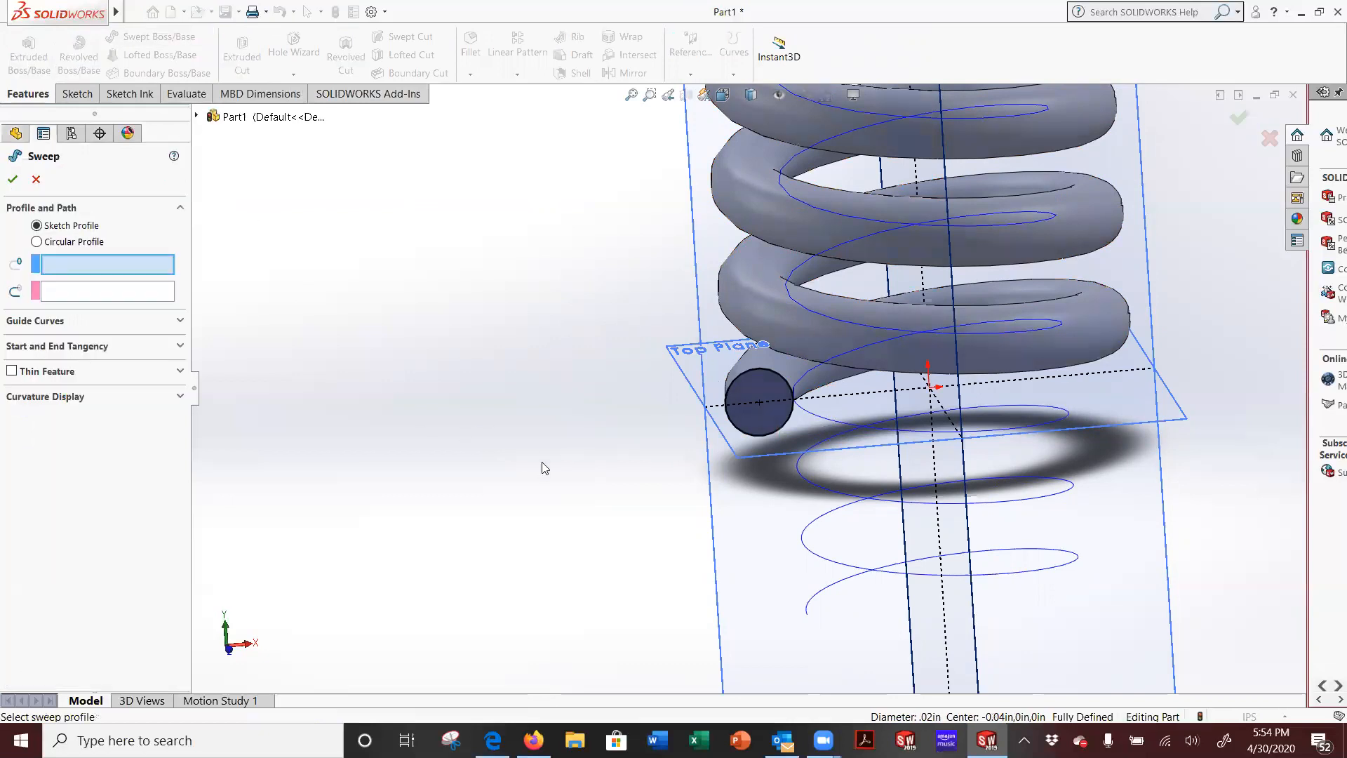
{"action": "middle_click_drag", "start_coordinate": [542, 462], "coordinate": [602, 469]}
{"action": "left_click", "coordinate": [434, 383]}
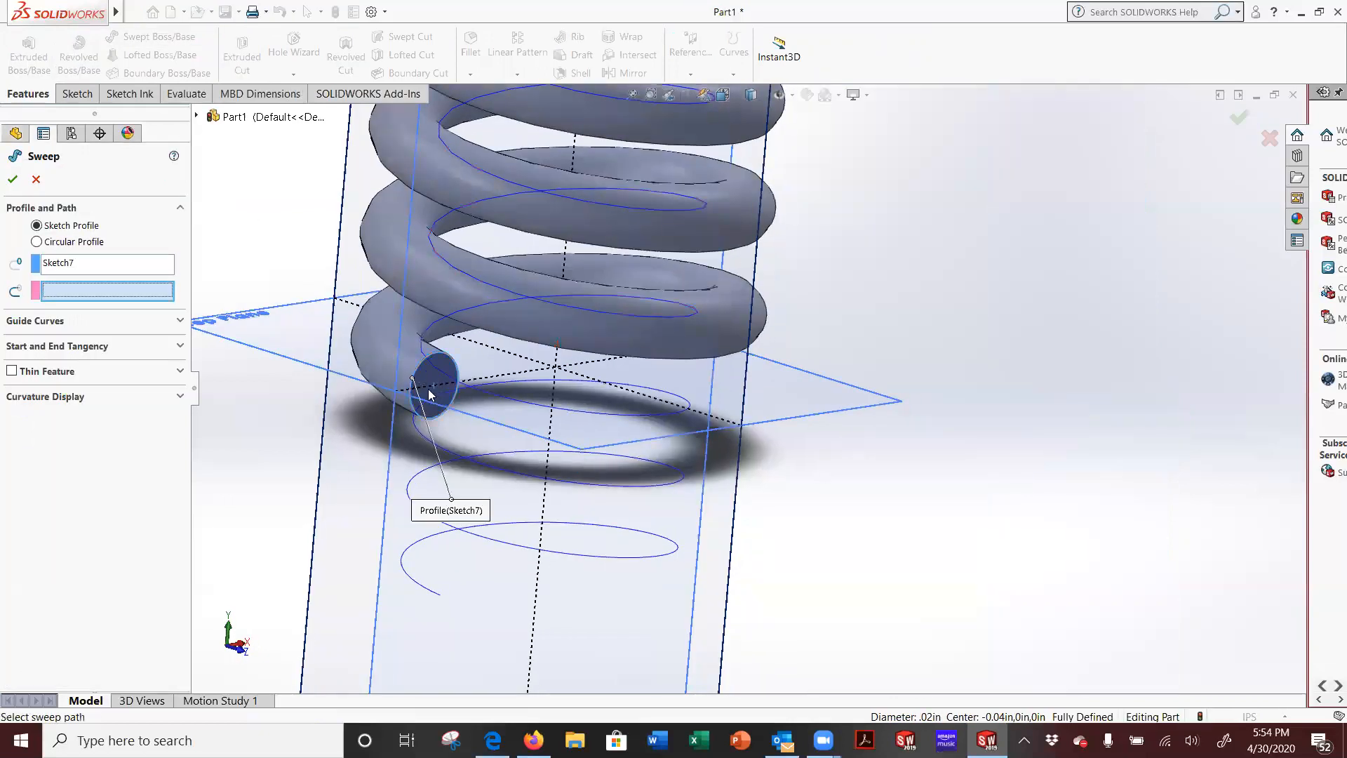
{"action": "left_click", "coordinate": [466, 458]}
{"action": "middle_click_drag", "start_coordinate": [707, 600], "coordinate": [765, 554]}
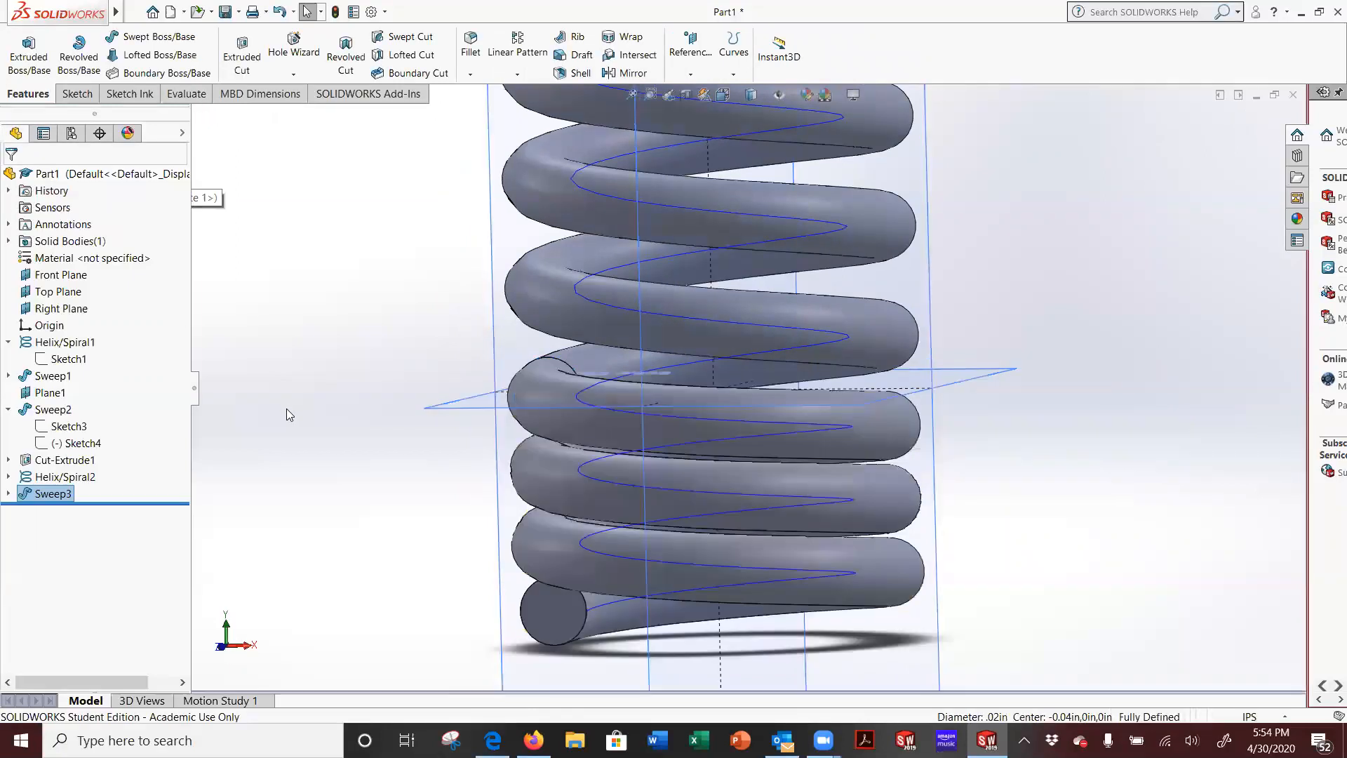
Examine the spacing between the new end coils up close in the front view
{"action": "left_click", "coordinate": [393, 439]}
{"action": "middle_click_drag", "start_coordinate": [421, 435], "coordinate": [490, 425], "text": "ctrl"}
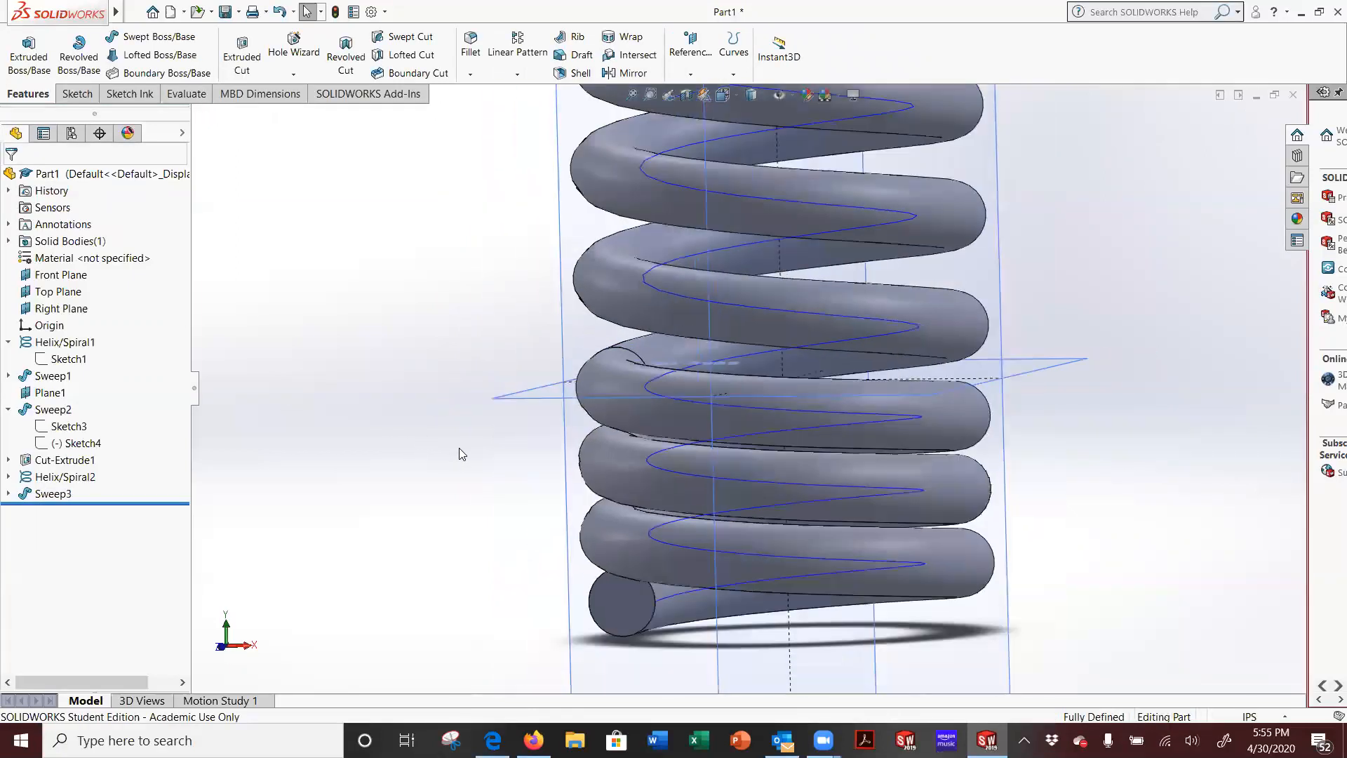
{"action": "left_click", "coordinate": [724, 94]}
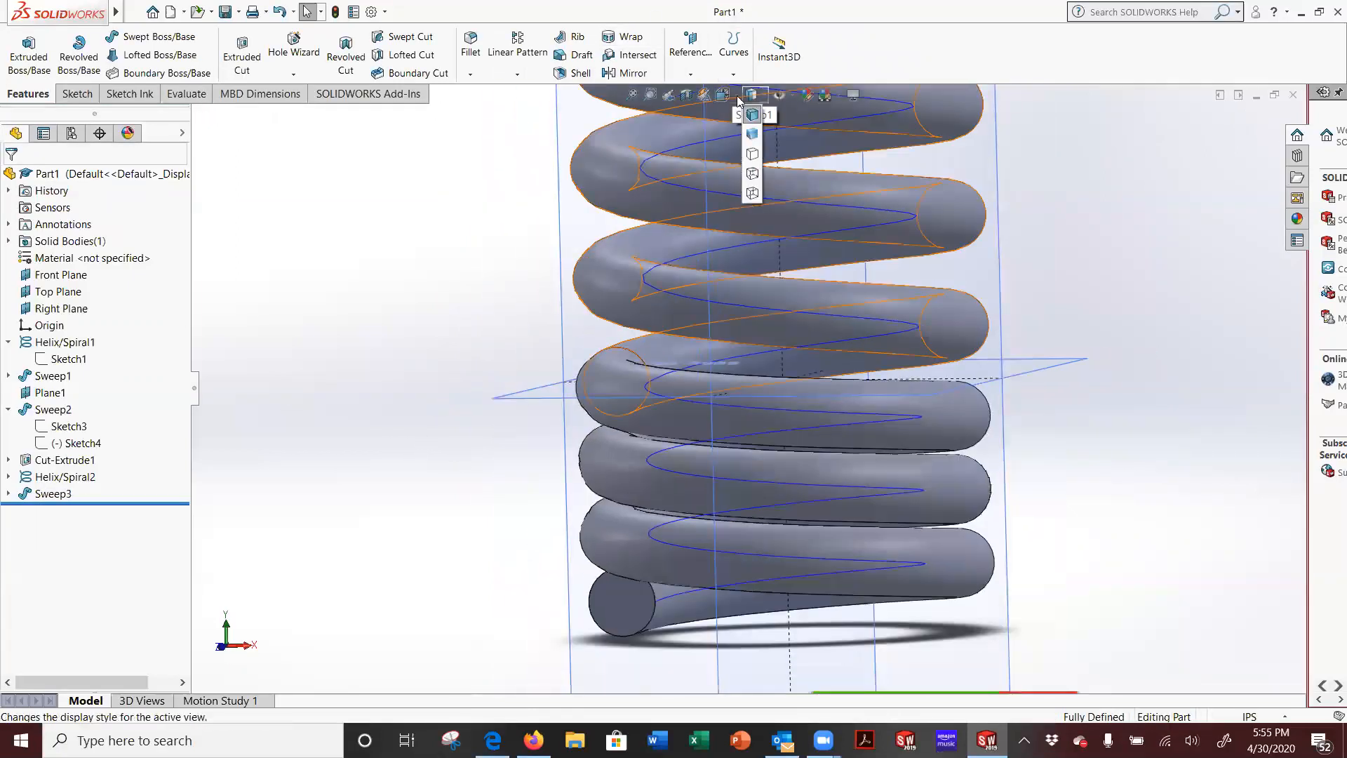
{"action": "left_click", "coordinate": [744, 153]}
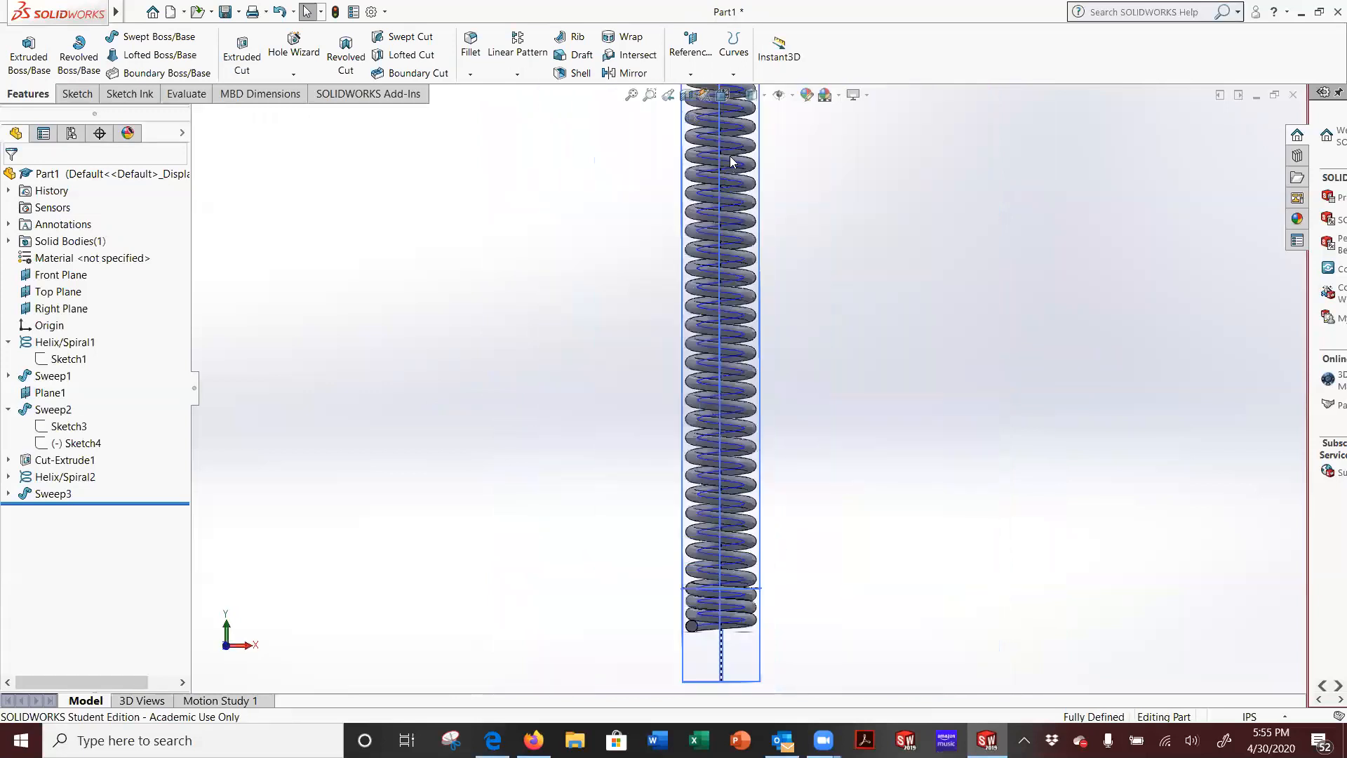
{"action": "scroll", "coordinate": [708, 609], "scroll_direction": "down", "scroll_amount": 10}
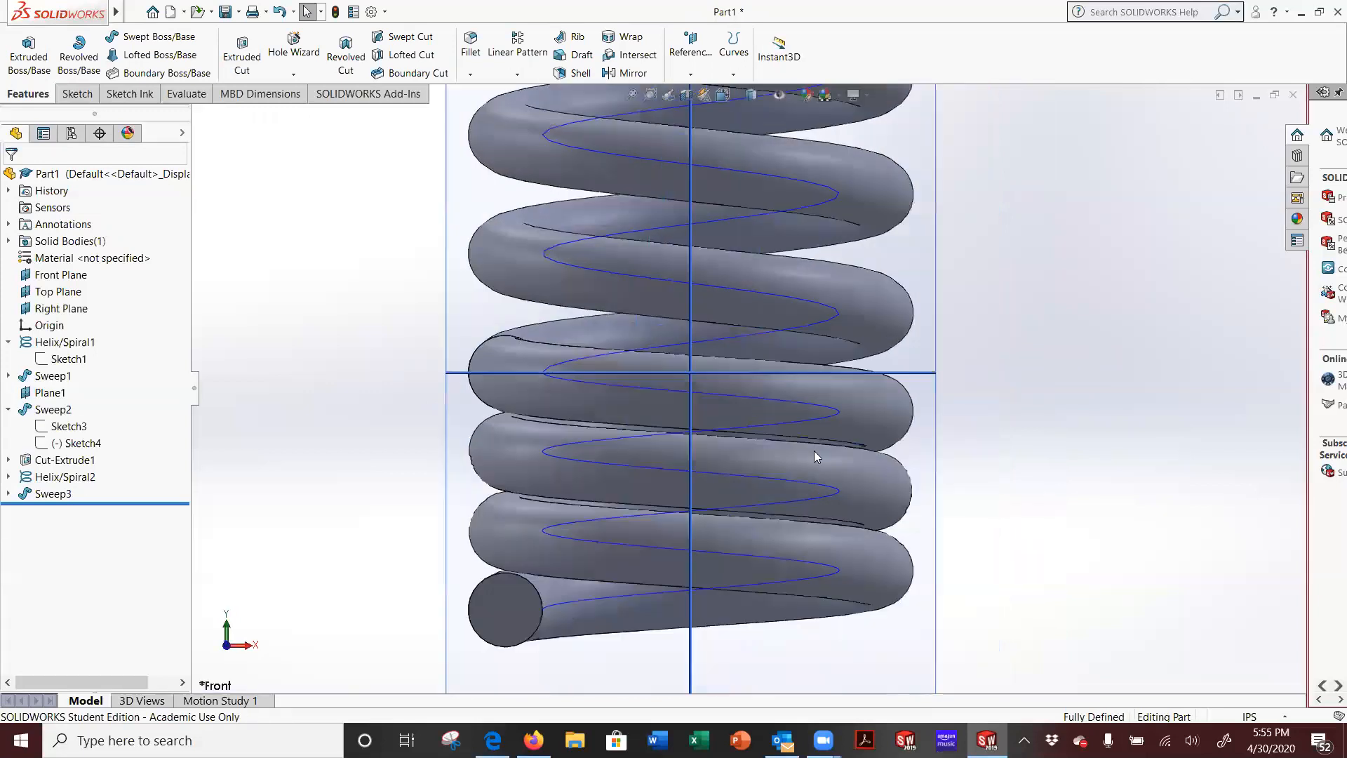
{"action": "scroll", "coordinate": [536, 423], "scroll_direction": "down", "scroll_amount": 4}
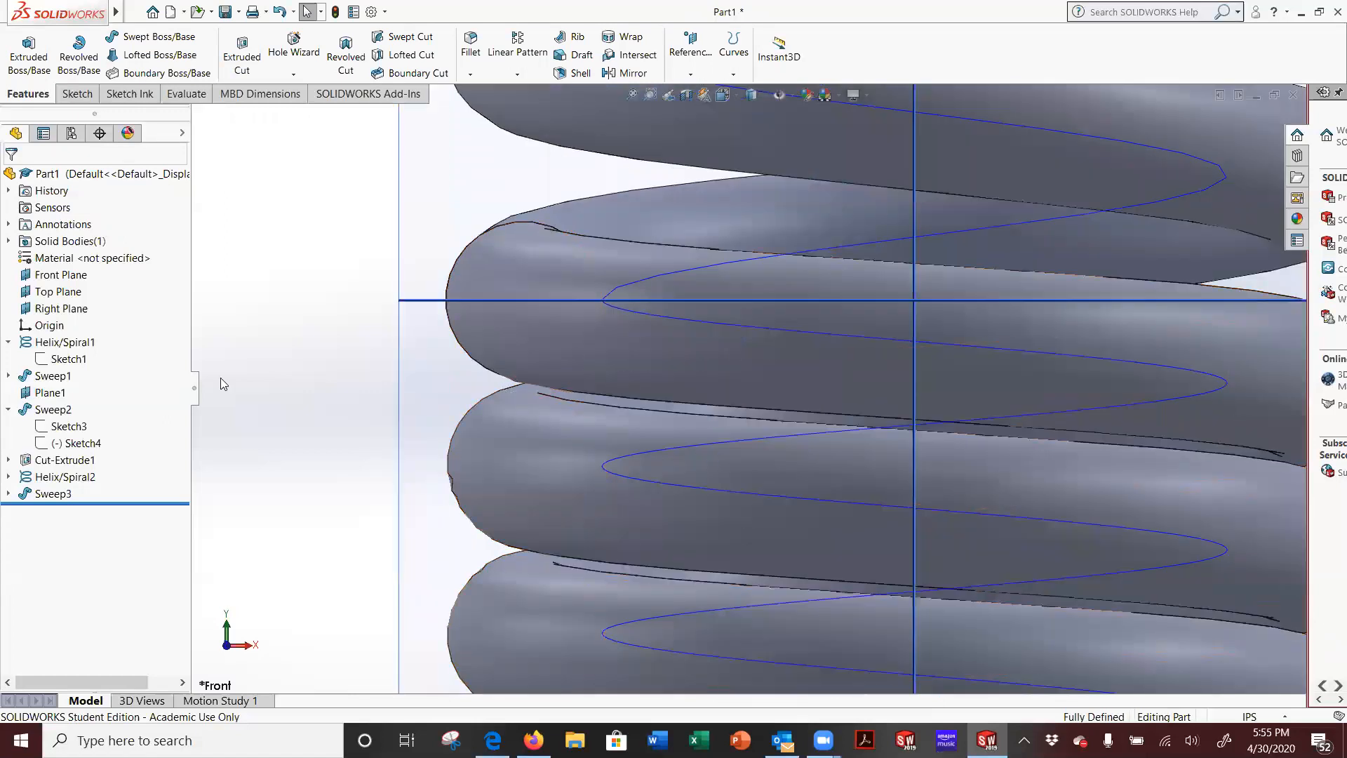
{"action": "left_click", "coordinate": [7, 495]}
{"action": "left_click", "coordinate": [59, 512]}
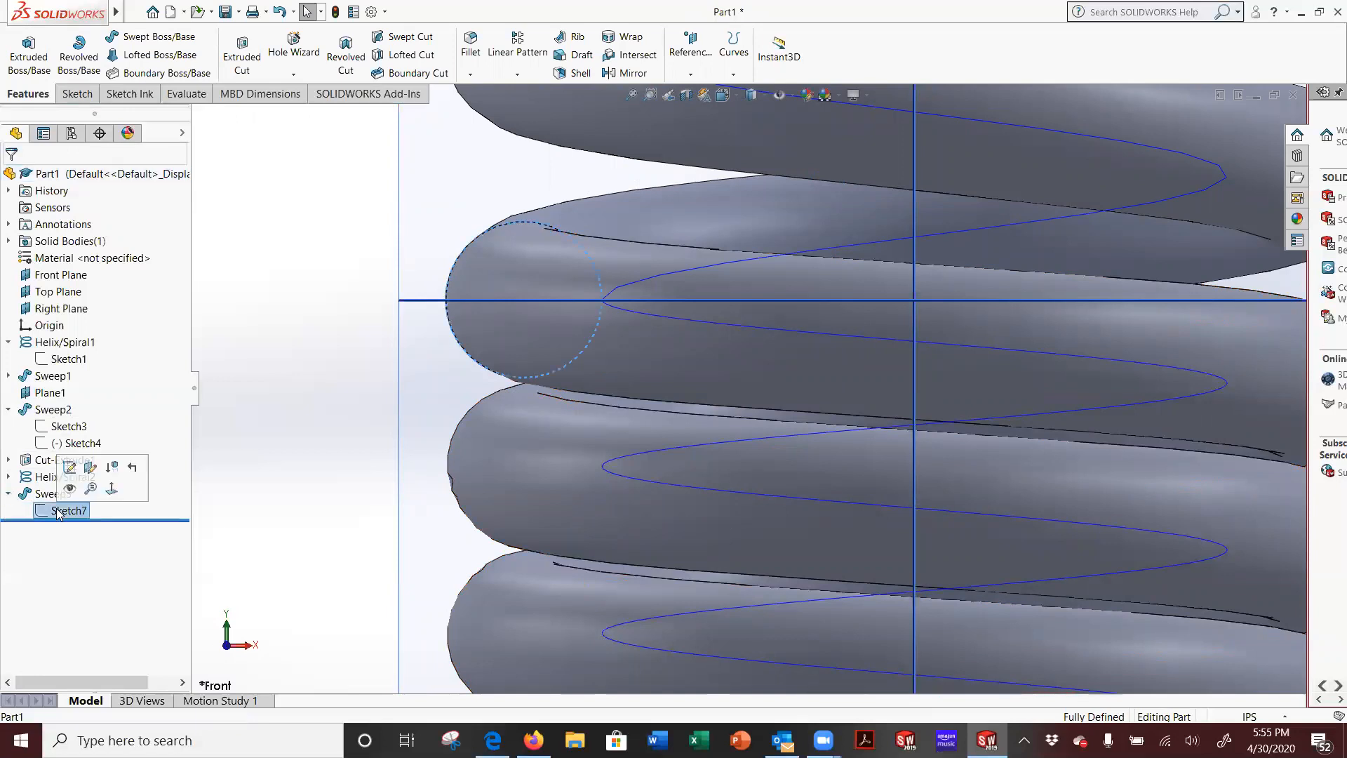
{"action": "right_click", "coordinate": [59, 512]}
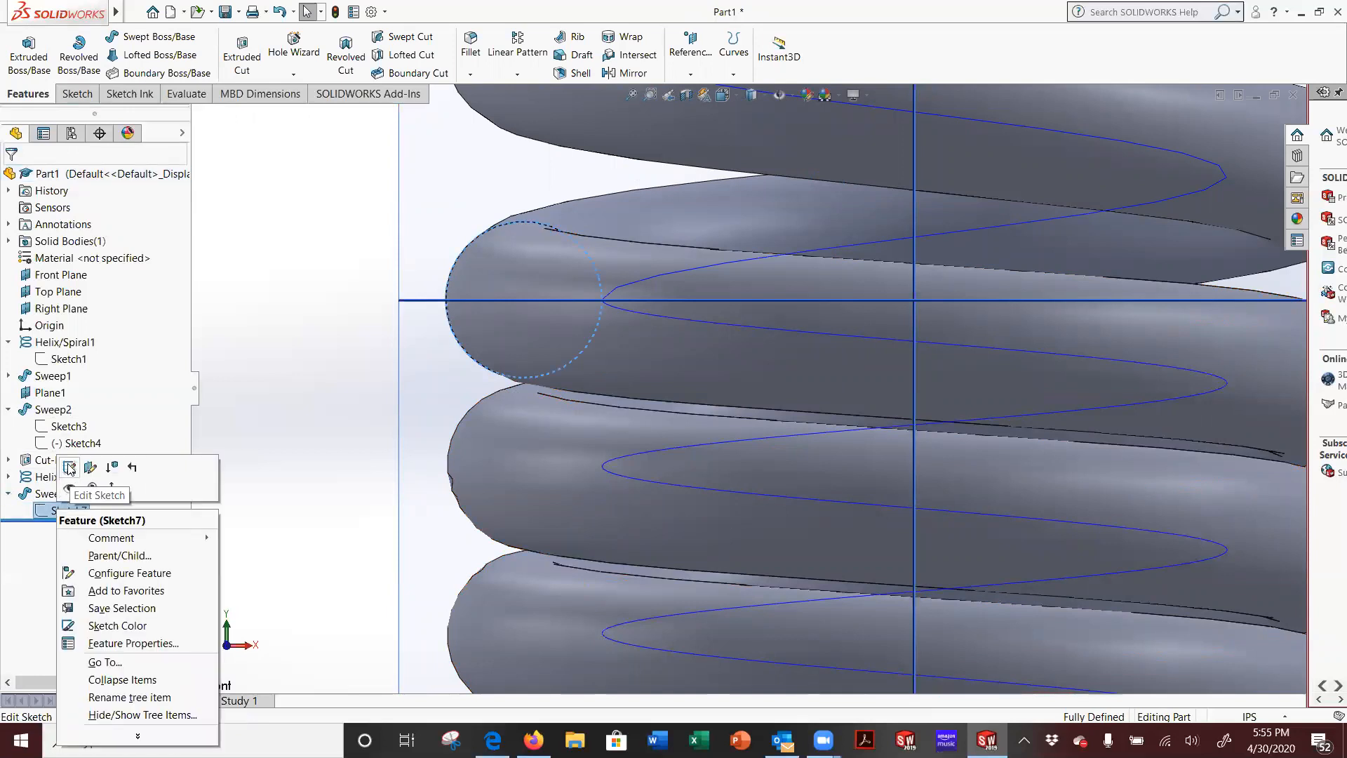
{"action": "left_click", "coordinate": [42, 492]}
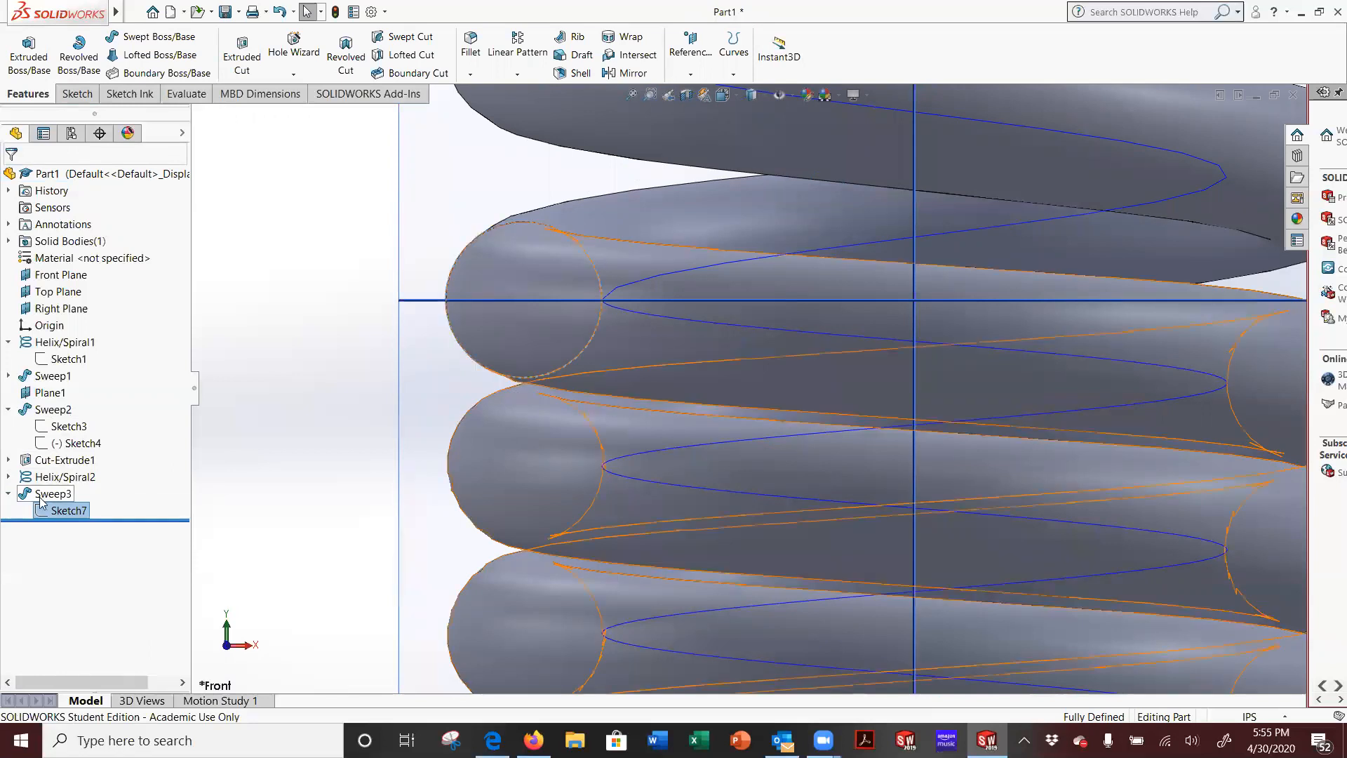
{"action": "left_click", "coordinate": [43, 495]}
{"action": "right_click", "coordinate": [43, 496]}
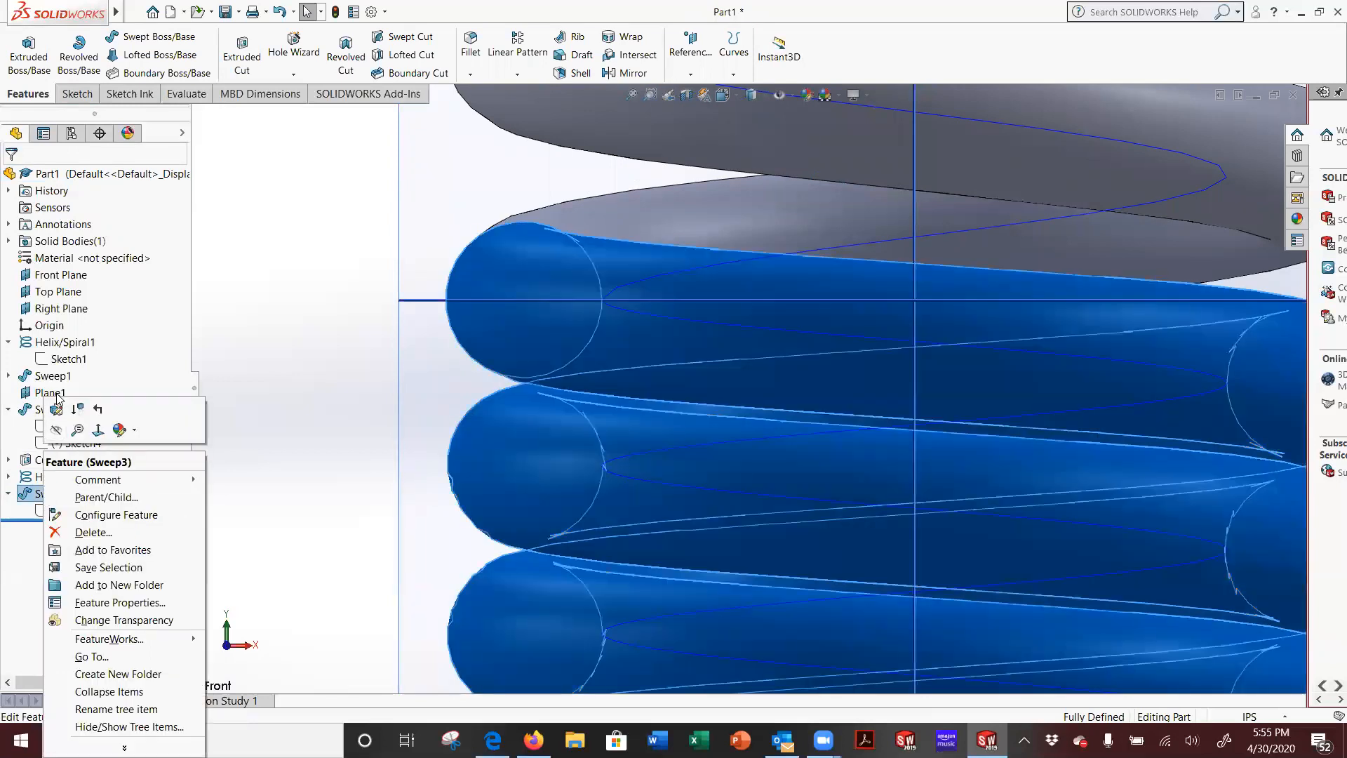
{"action": "left_click", "coordinate": [56, 410]}
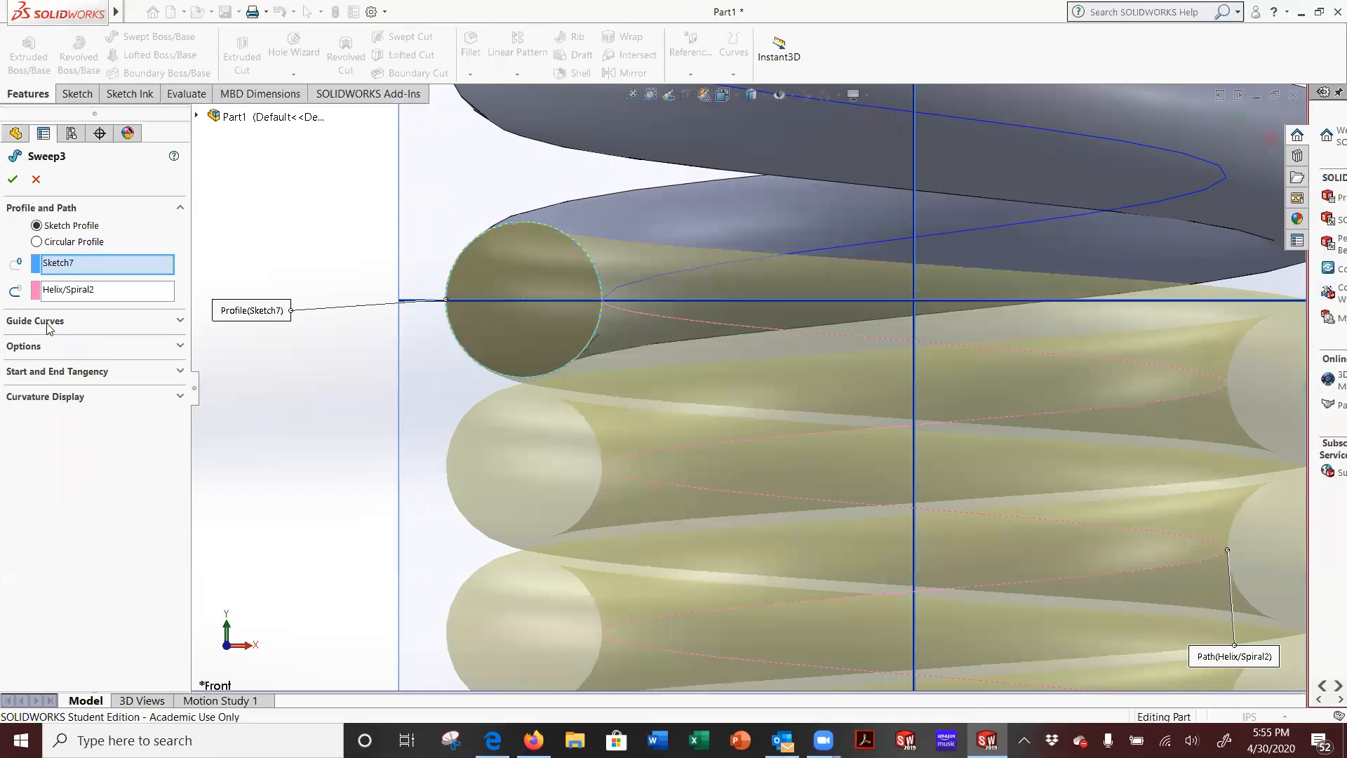
{"action": "left_click", "coordinate": [35, 179]}
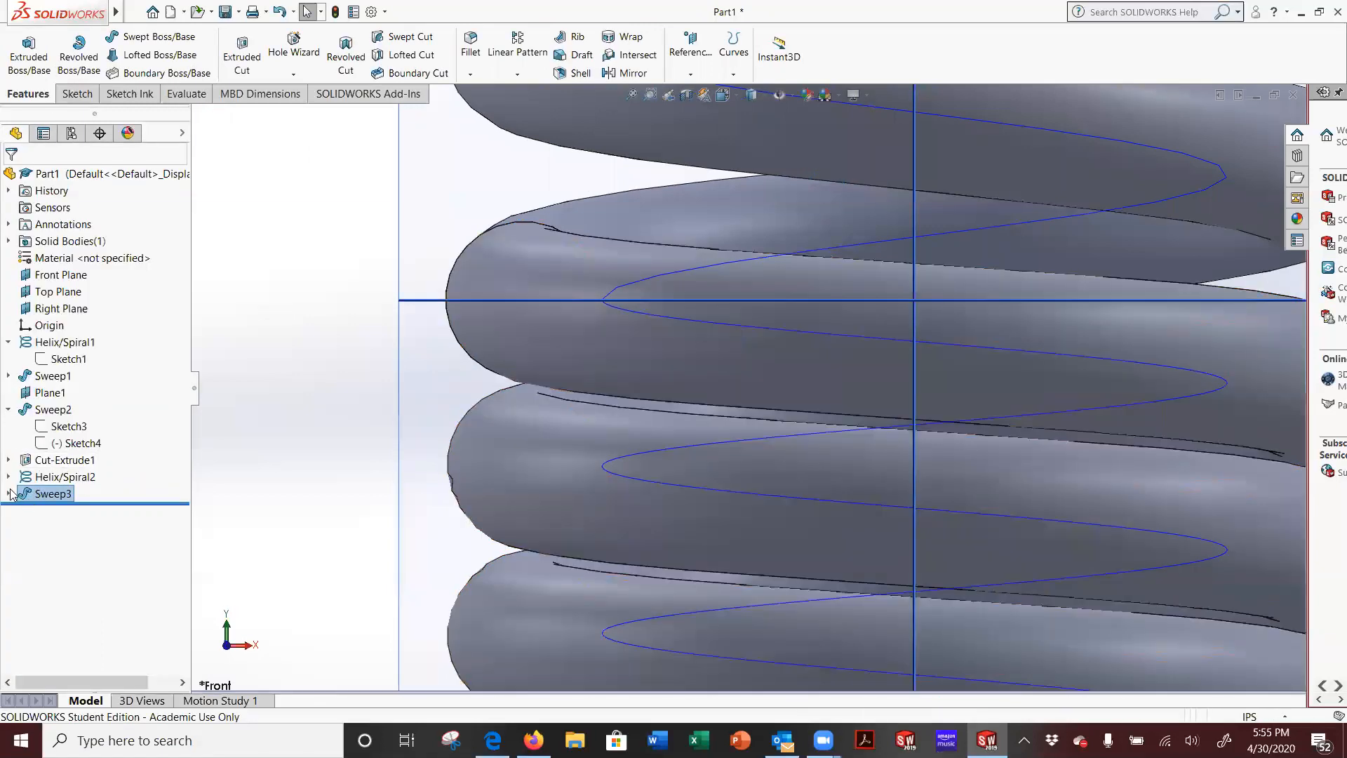
Reopen the end section's helix, Helix/Spiral2, for editing and set its height to 0.01 in
{"action": "left_click", "coordinate": [50, 477]}
{"action": "right_click", "coordinate": [51, 477]}
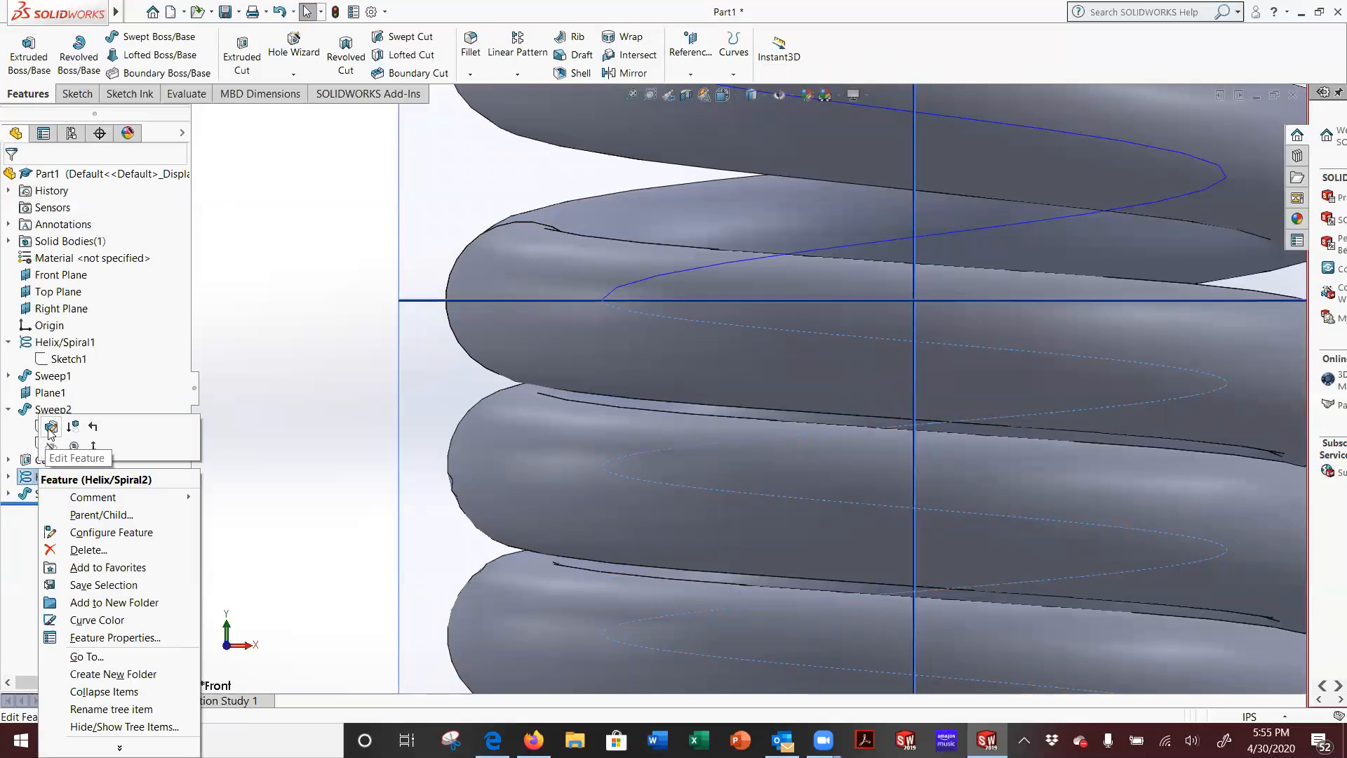
{"action": "left_click", "coordinate": [51, 426]}
{"action": "left_click", "coordinate": [71, 323]}
{"action": "double_click", "coordinate": [58, 323]}
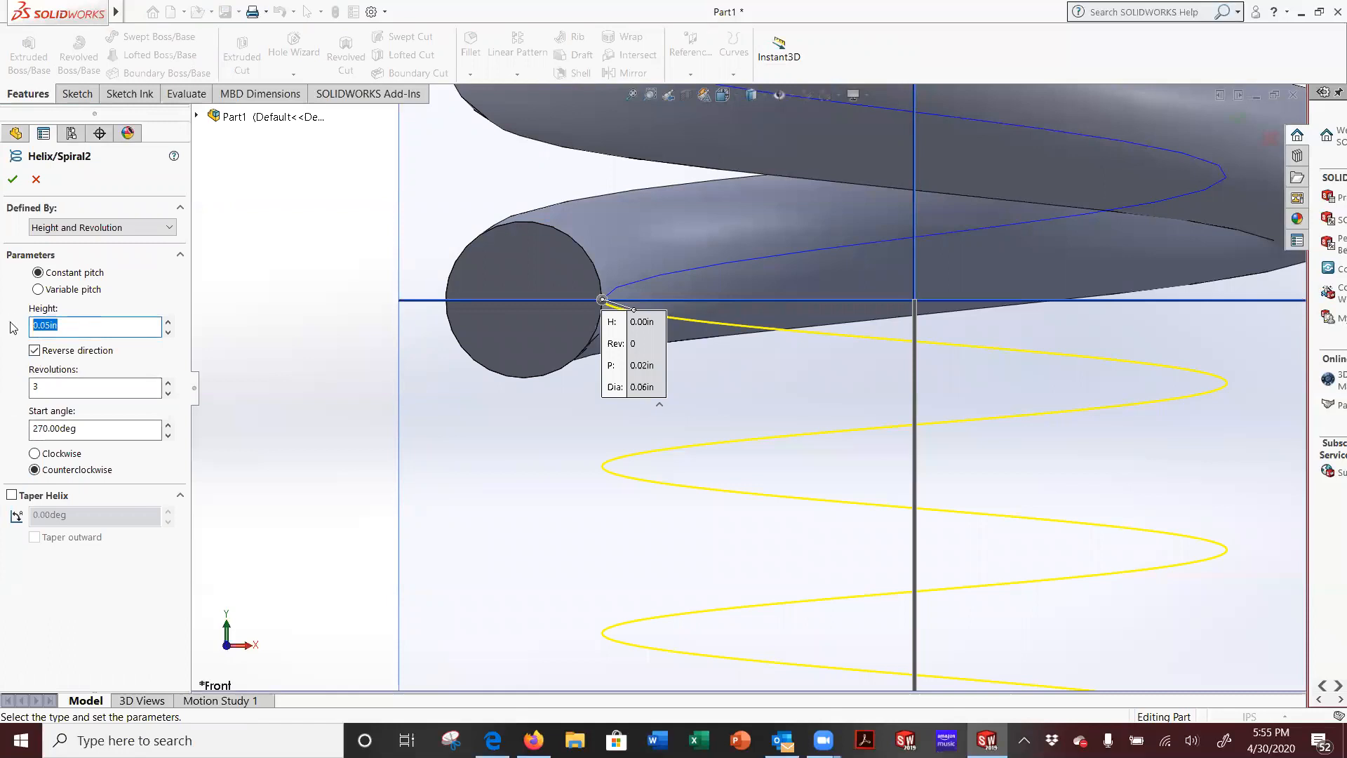
{"action": "type", "text": ".01"}
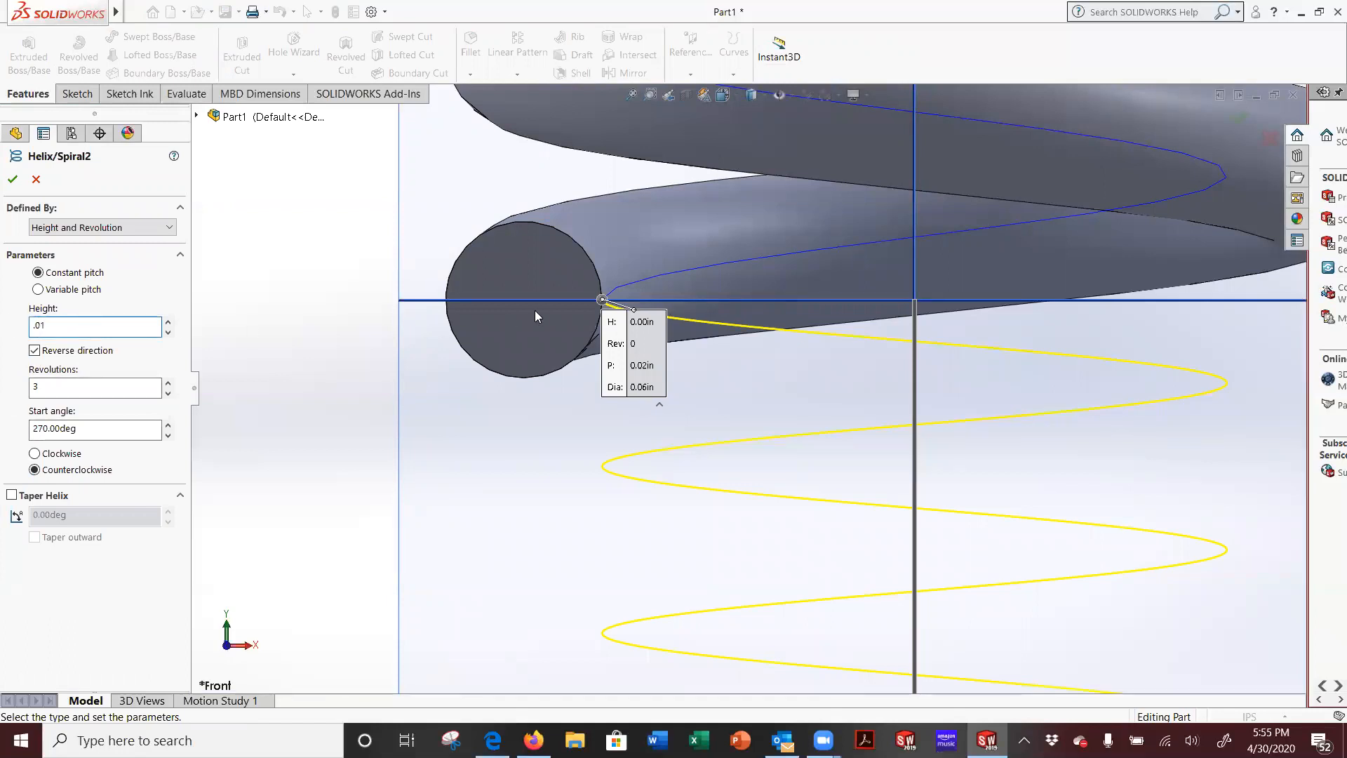
{"action": "key", "text": "Return"}
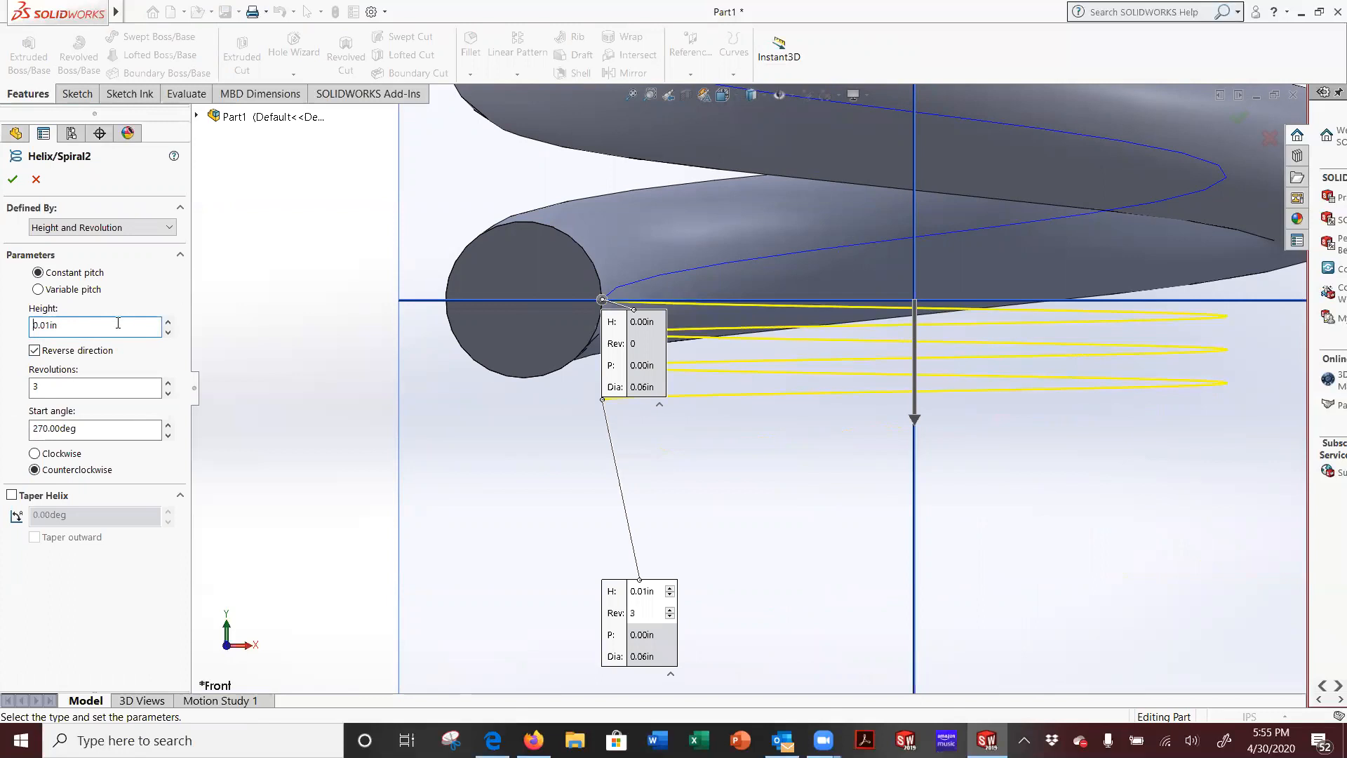
Set the height of the end section's helix to 0.02 in
{"action": "left_click_drag", "start_coordinate": [69, 324], "coordinate": [3, 324]}
{"action": "type", "text": ".02"}
{"action": "key", "text": "Return"}
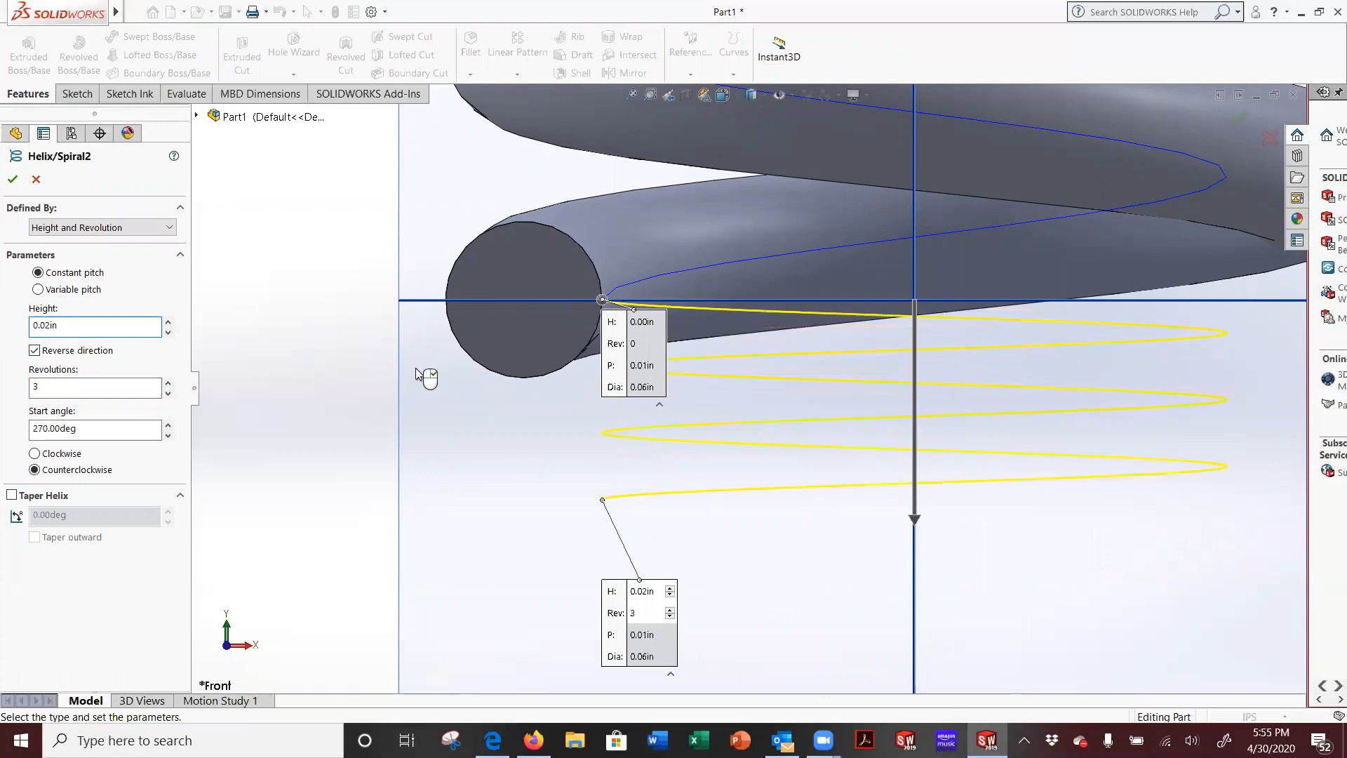
Set the height of the end section's helix to 0.04 in and apply the change
{"action": "left_click", "coordinate": [168, 323]}
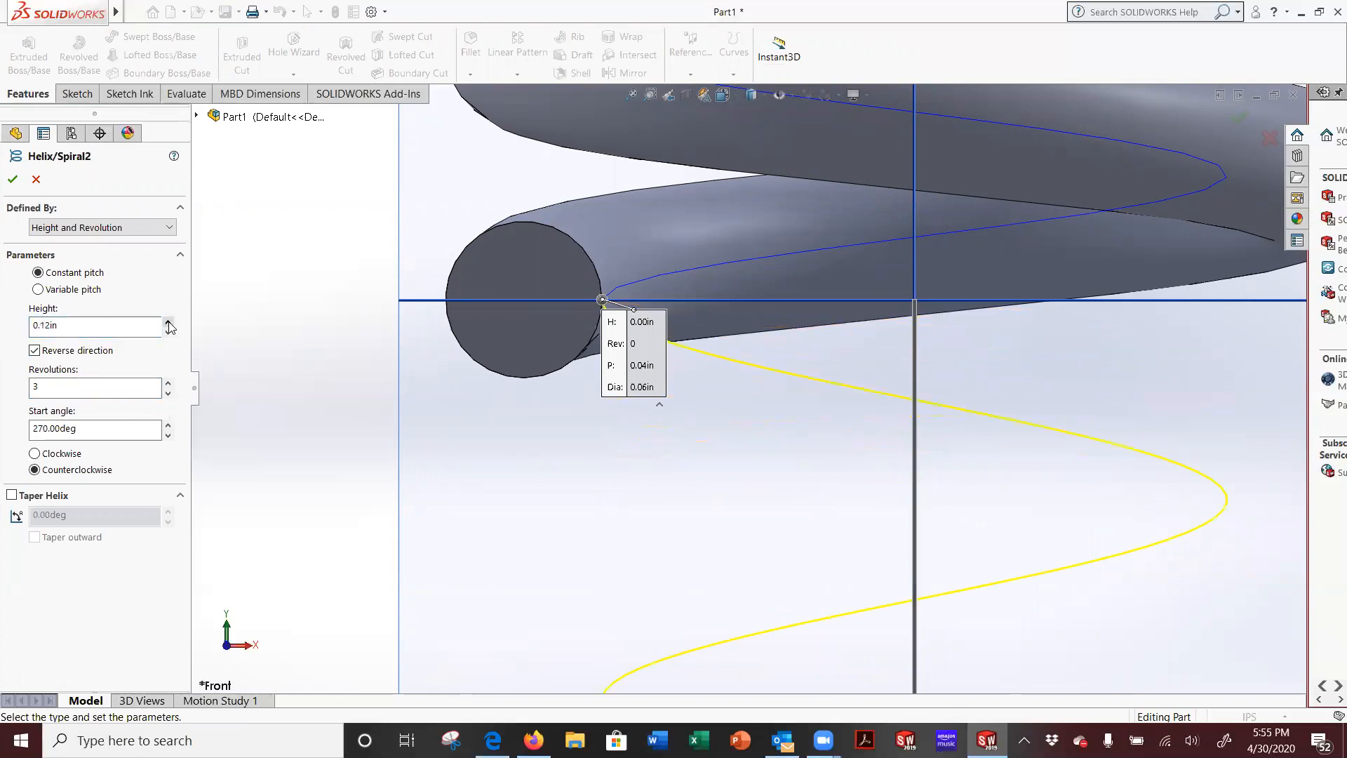
{"action": "left_click_drag", "start_coordinate": [118, 323], "coordinate": [7, 330]}
{"action": "type", "text": ".04"}
{"action": "key", "text": "Return"}
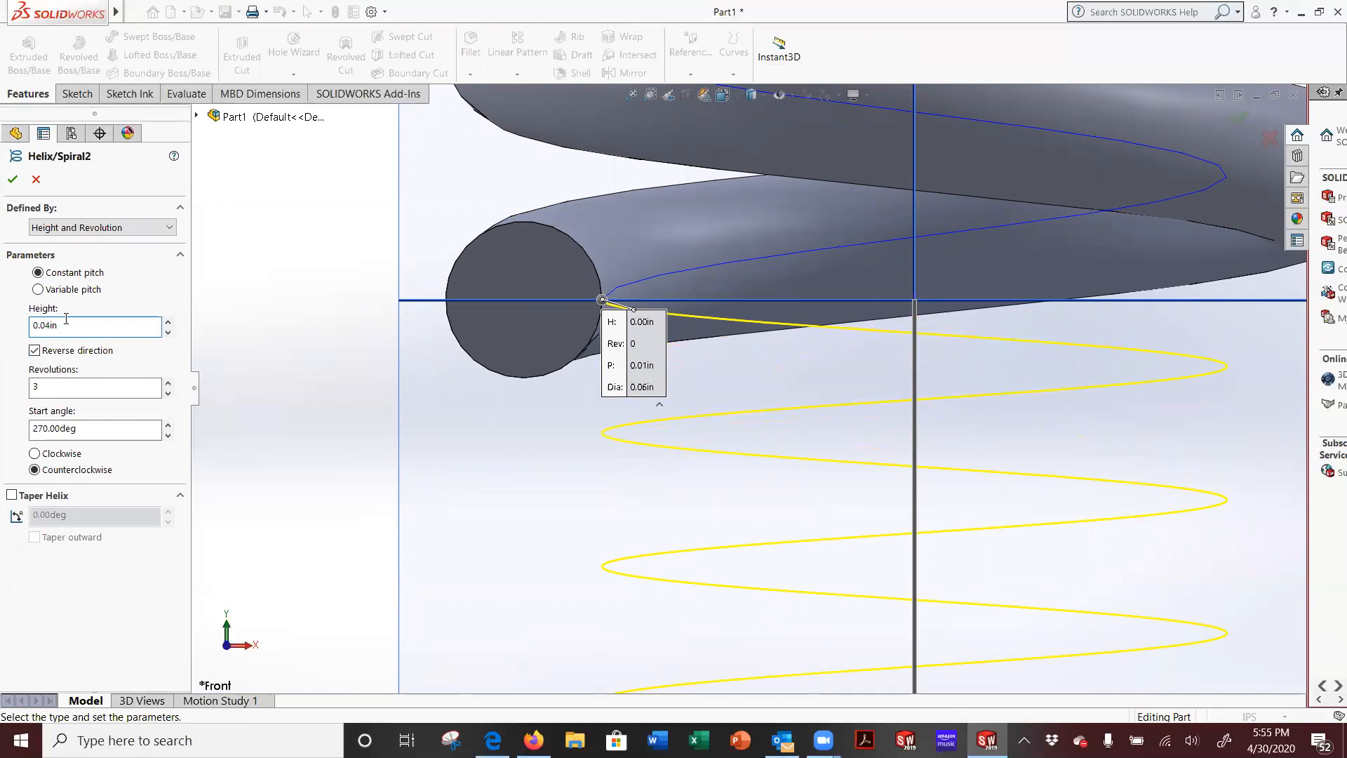
{"action": "left_click", "coordinate": [11, 179]}
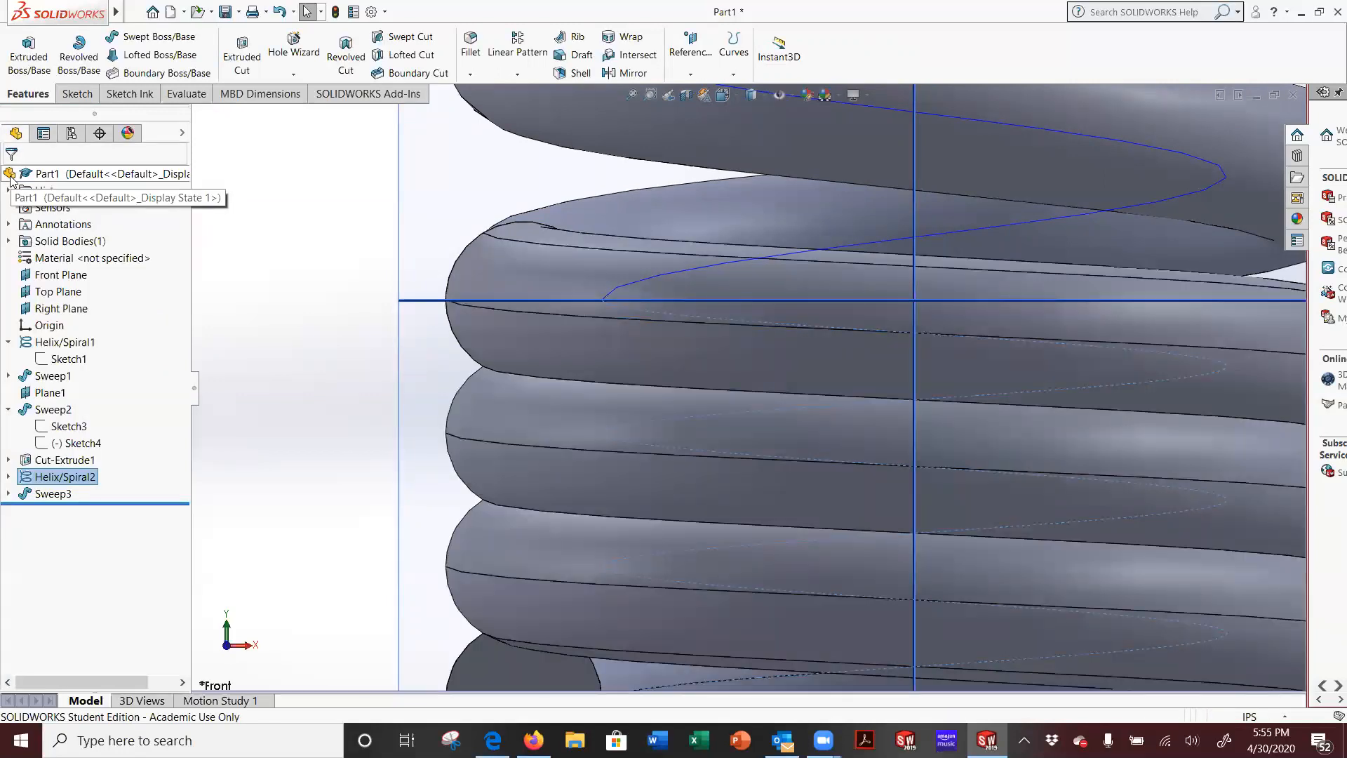
Examine the contact between the end coils up close, around the wire's cut face at the spring's lower end
{"action": "key", "text": "f"}
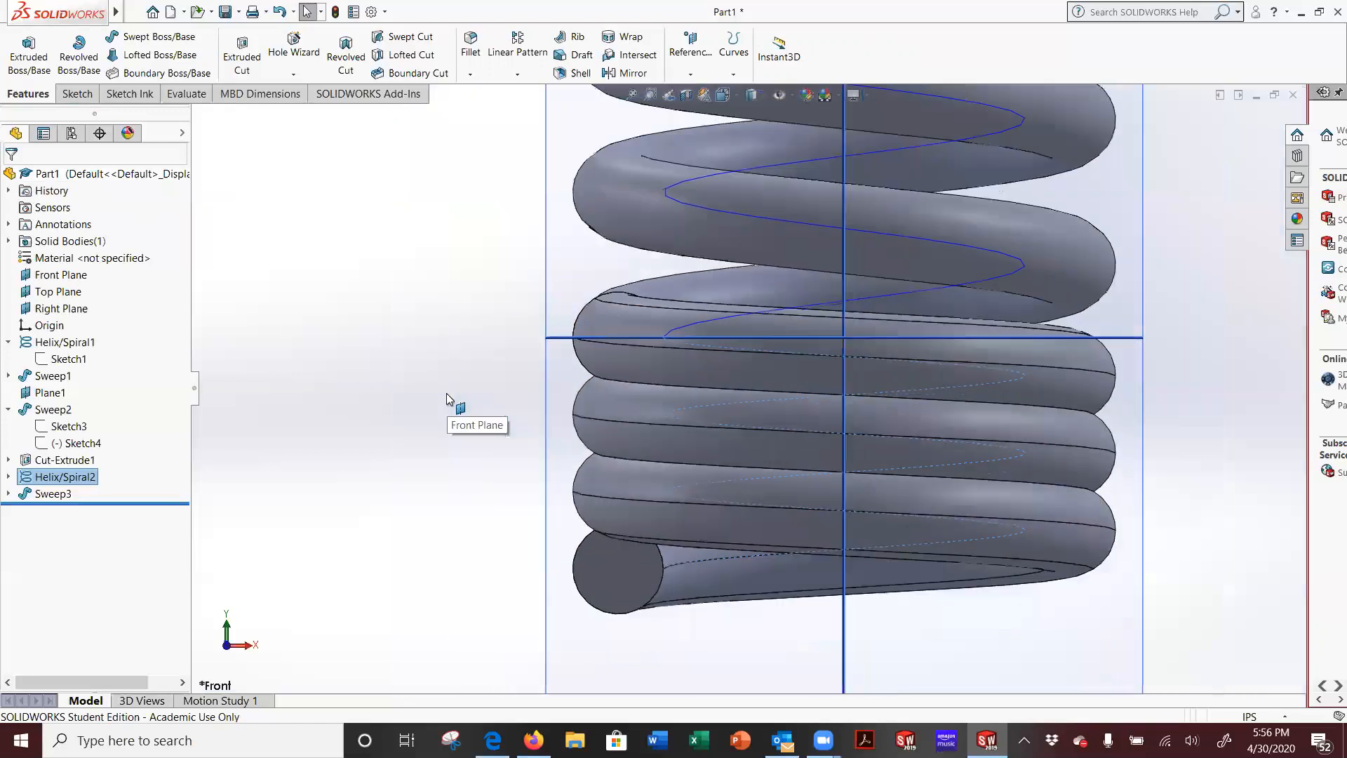
{"action": "middle_click_drag", "start_coordinate": [702, 437], "coordinate": [700, 507]}
{"action": "scroll", "coordinate": [706, 514], "scroll_direction": "down", "scroll_amount": 4}
{"action": "scroll", "coordinate": [706, 513], "scroll_direction": "up", "scroll_amount": 1}
{"action": "scroll", "coordinate": [640, 559], "scroll_direction": "up", "scroll_amount": 3}
{"action": "scroll", "coordinate": [696, 380], "scroll_direction": "down", "scroll_amount": 3}
{"action": "middle_click_drag", "start_coordinate": [696, 380], "coordinate": [828, 370]}
{"action": "scroll", "coordinate": [389, 365], "scroll_direction": "down", "scroll_amount": 6}
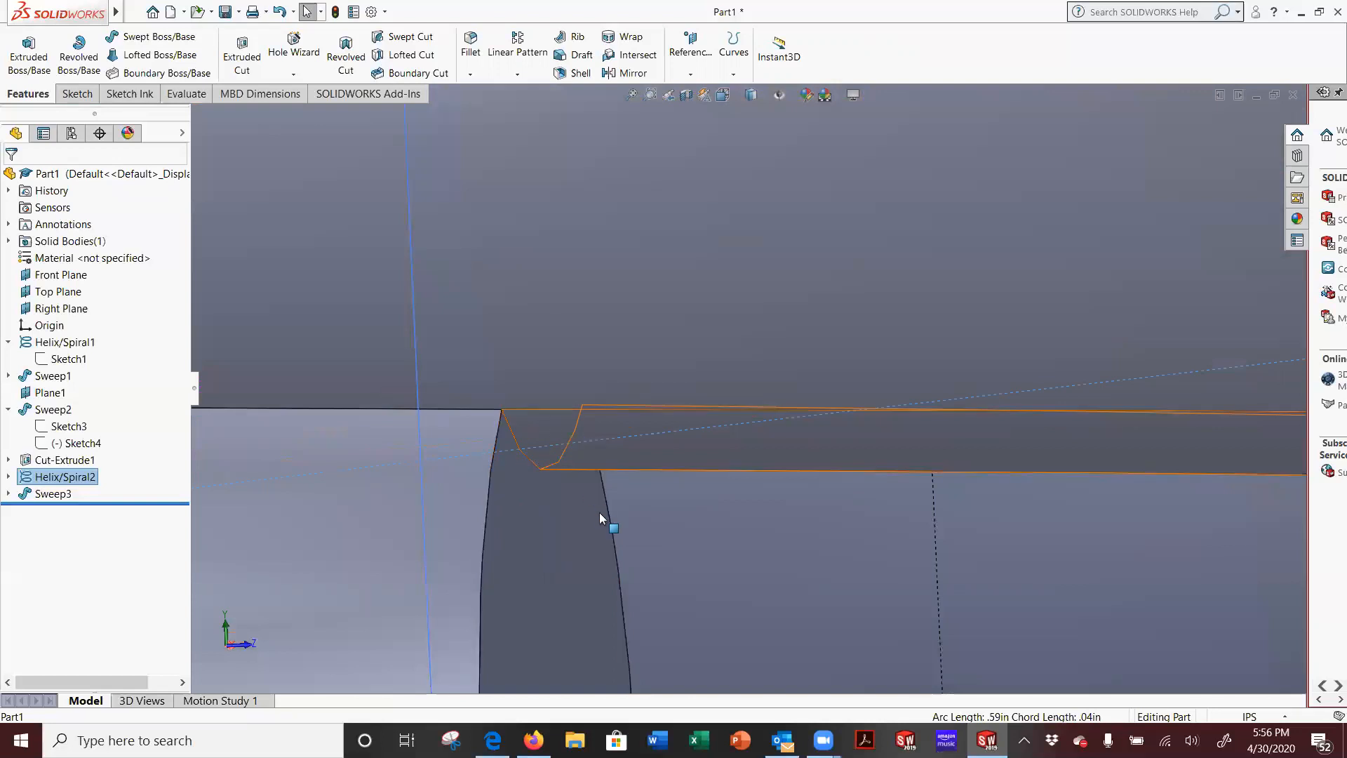
{"action": "scroll", "coordinate": [599, 513], "scroll_direction": "down", "scroll_amount": 2}
{"action": "scroll", "coordinate": [599, 513], "scroll_direction": "up", "scroll_amount": 6}
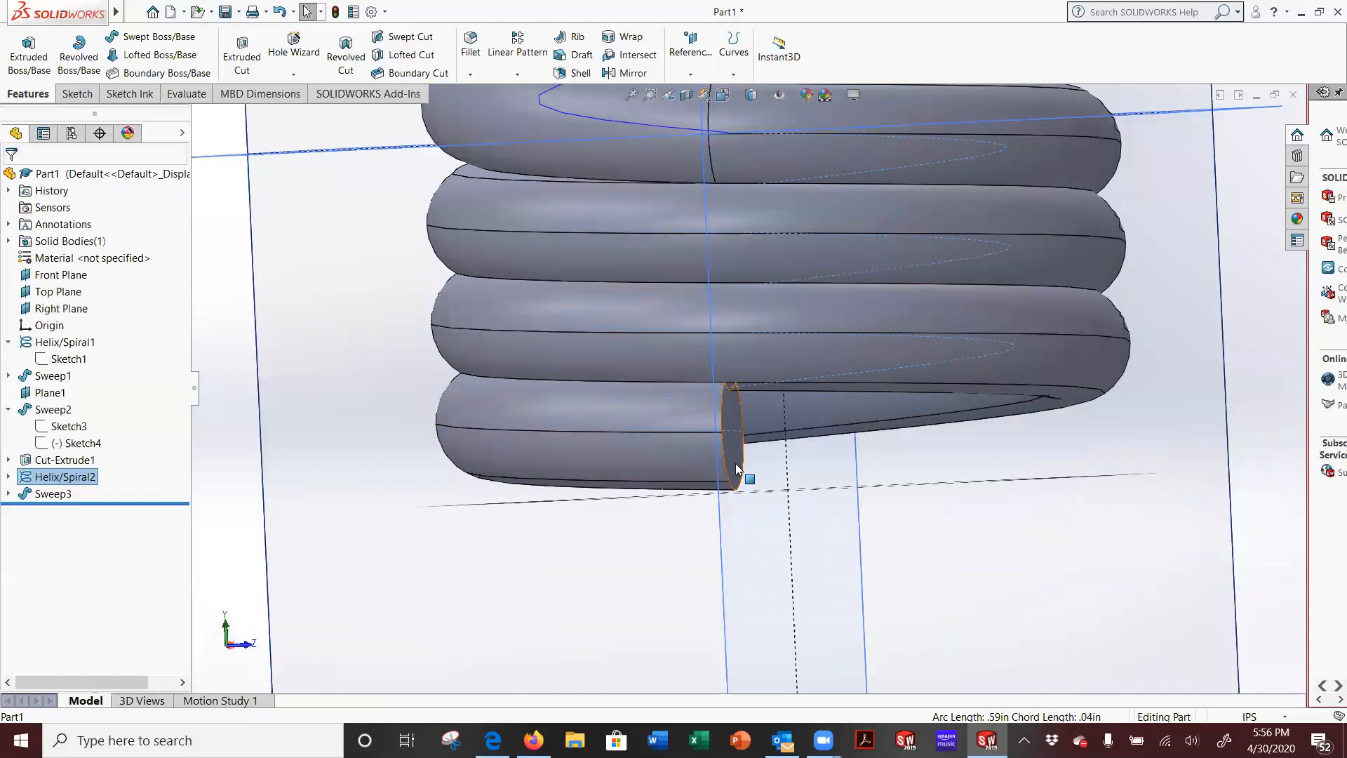
{"action": "scroll", "coordinate": [744, 389], "scroll_direction": "down", "scroll_amount": 2}
{"action": "scroll", "coordinate": [744, 389], "scroll_direction": "down", "scroll_amount": 1}
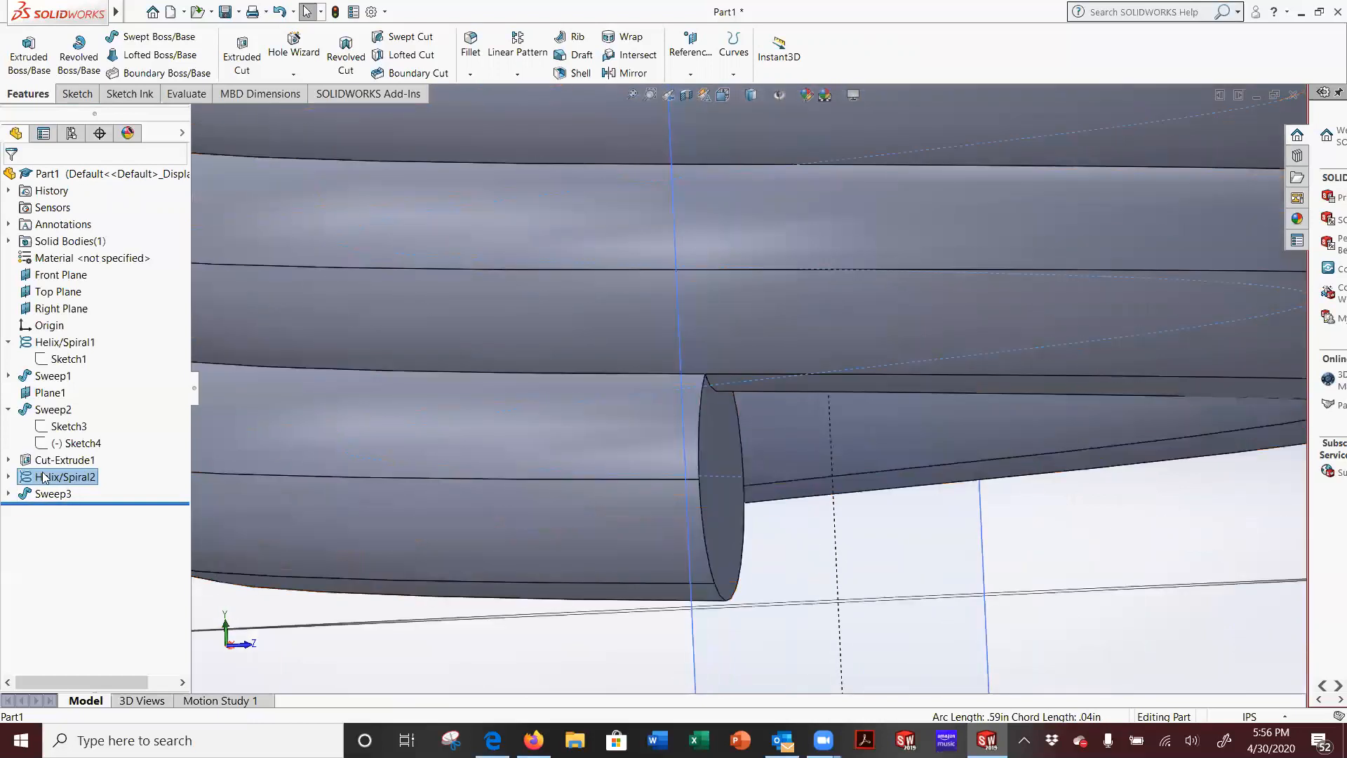
Reopen Helix/Spiral2 for editing, set its height to 0.045 in and apply the change
{"action": "left_click", "coordinate": [8, 478]}
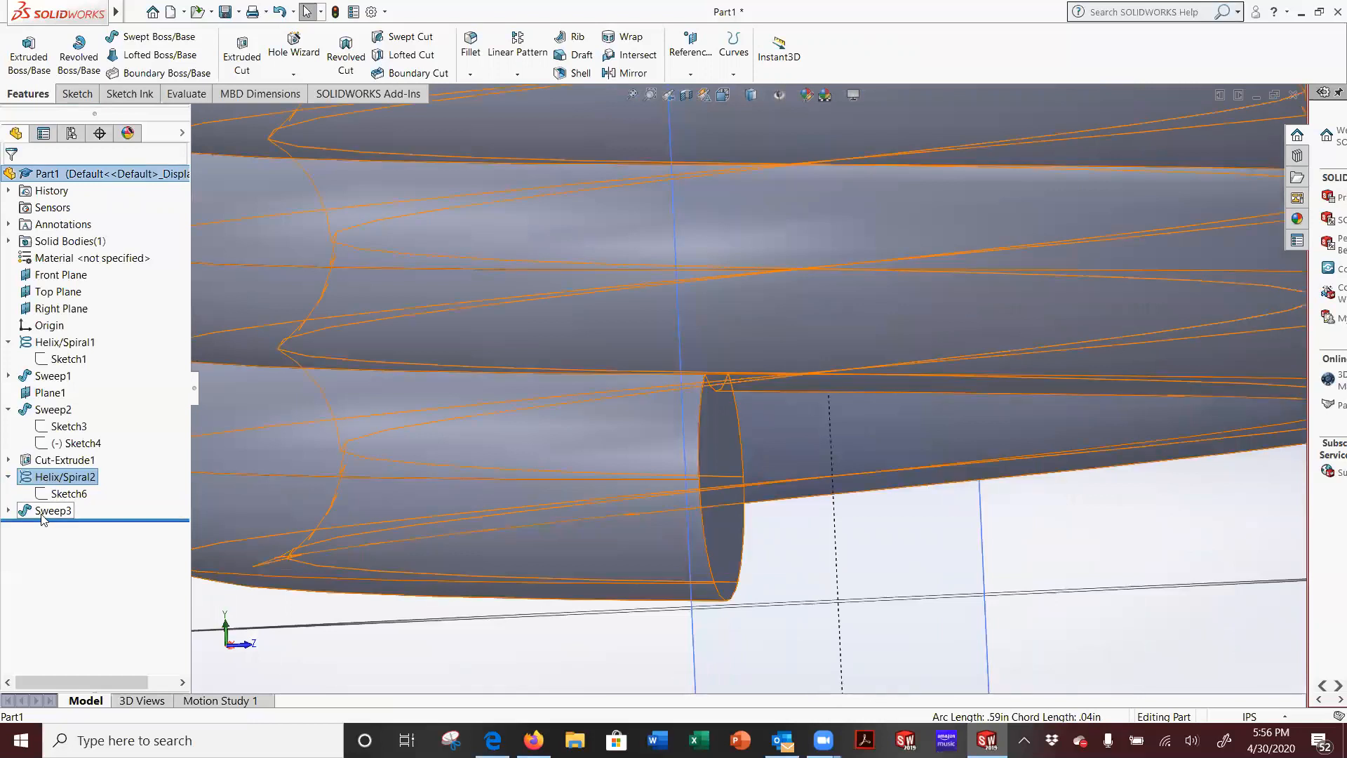
{"action": "left_click", "coordinate": [43, 511]}
{"action": "left_click", "coordinate": [9, 478]}
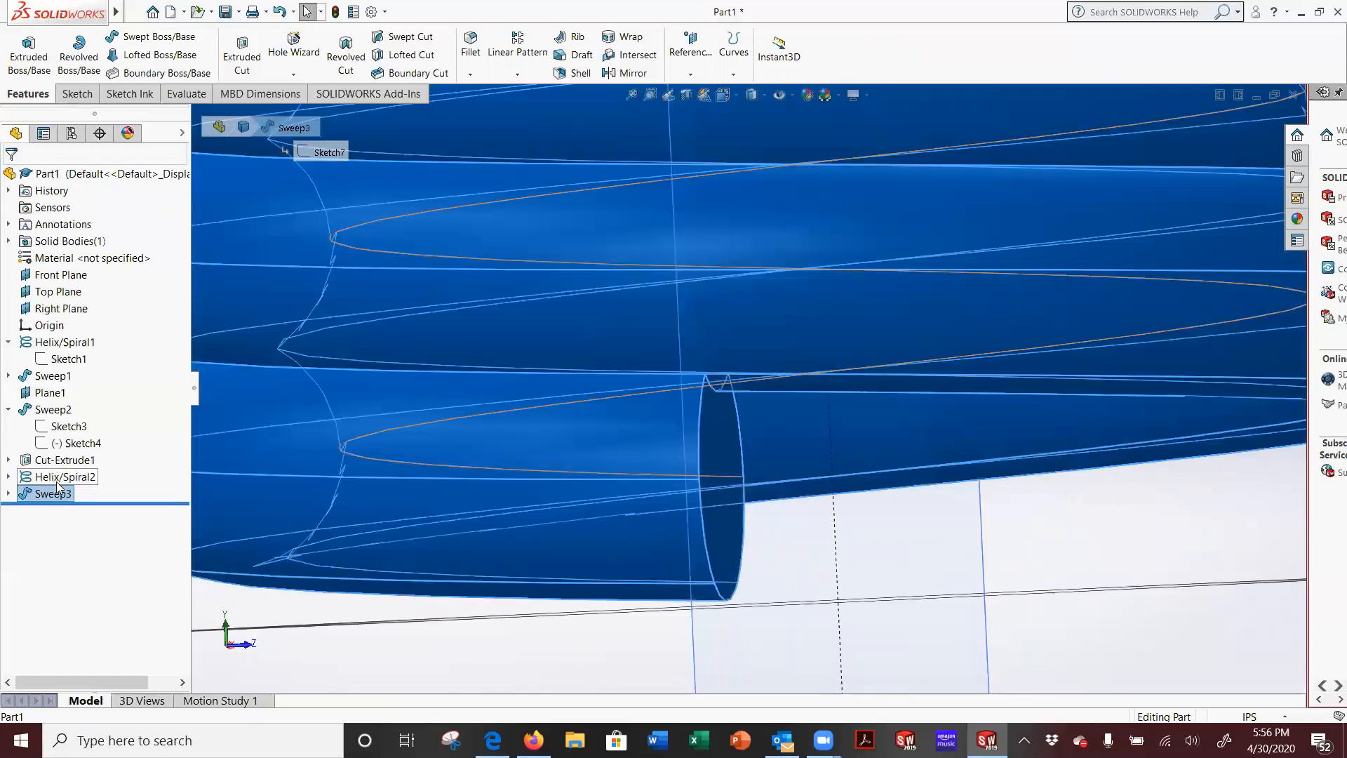
{"action": "right_click", "coordinate": [44, 477]}
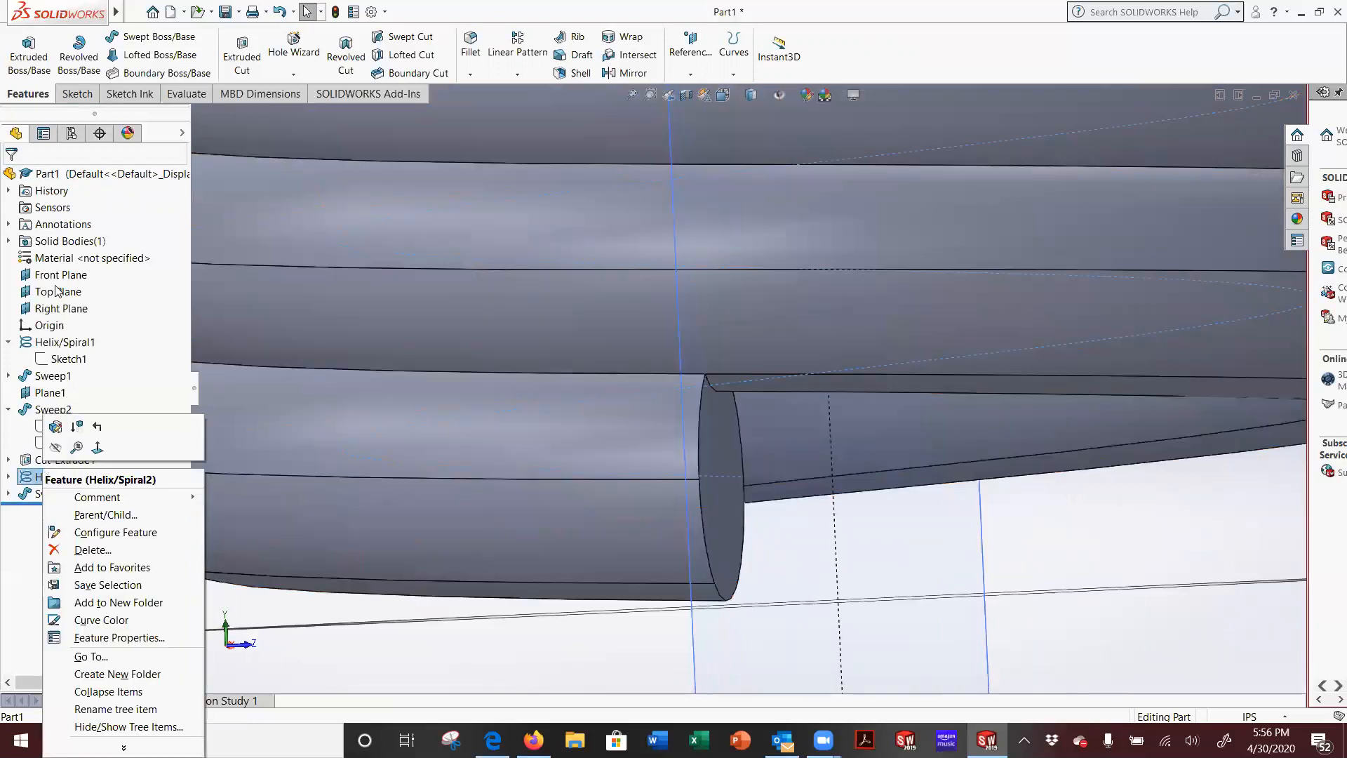
{"action": "left_click", "coordinate": [55, 427]}
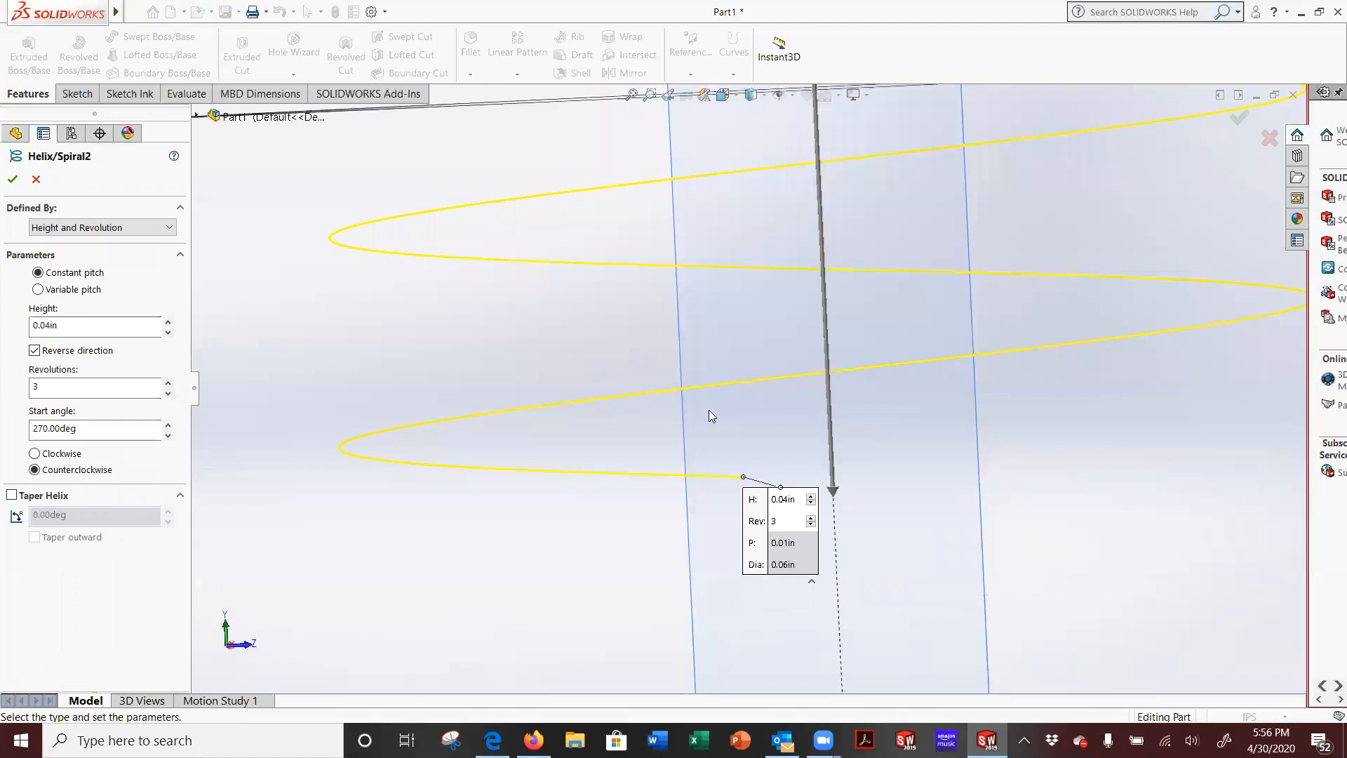
{"action": "left_click", "coordinate": [168, 322]}
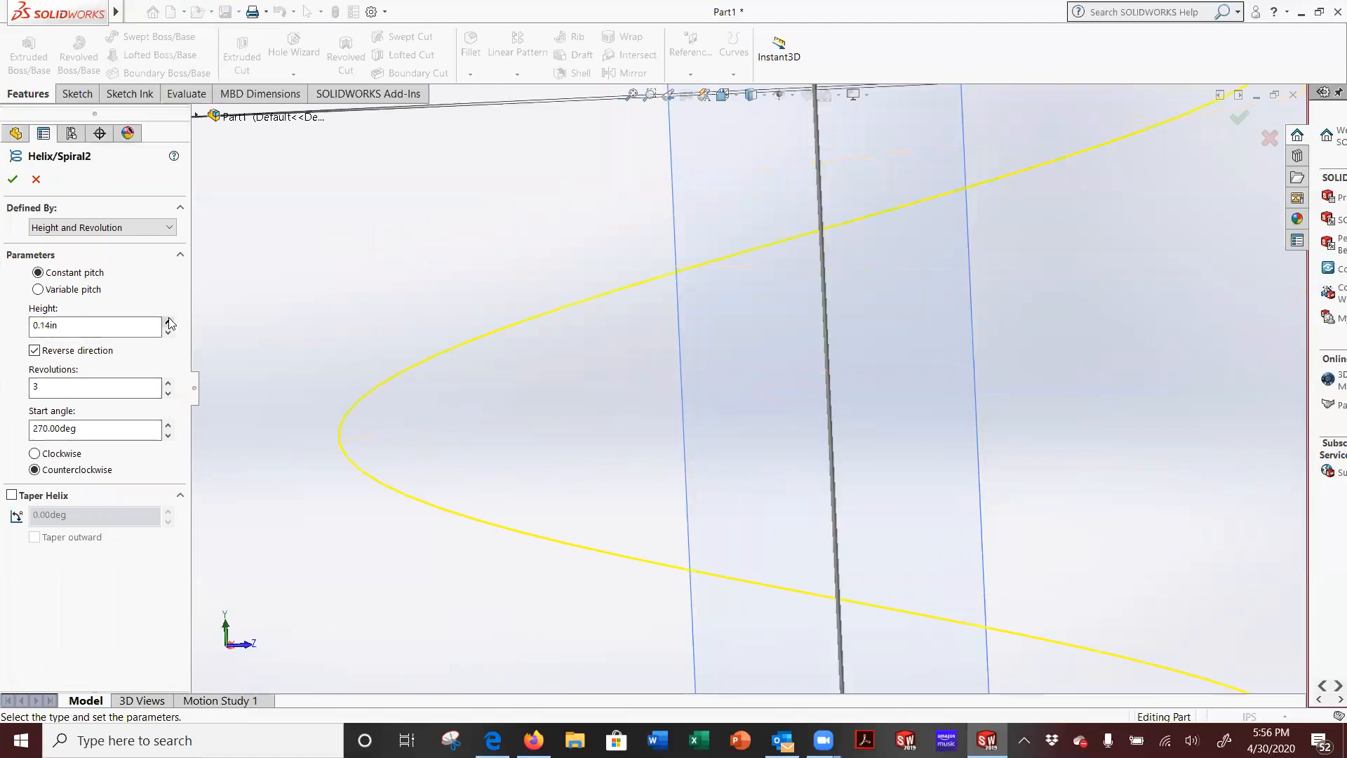
{"action": "double_click", "coordinate": [49, 326]}
{"action": "type", "text": ".045"}
{"action": "key", "text": "Return"}
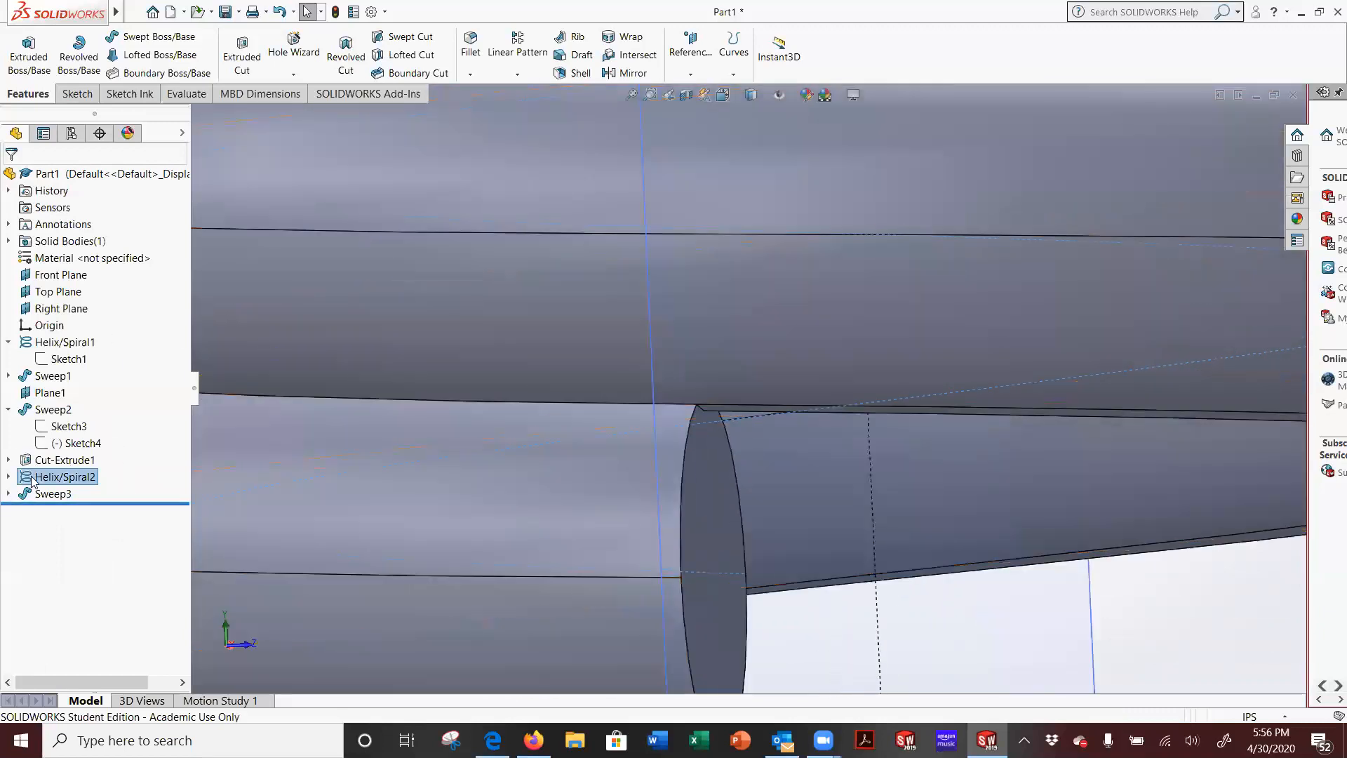
Edit Helix/Spiral2 again, setting the end section's height to 0.048 in, and rebuild the coils
{"action": "left_click", "coordinate": [44, 477]}
{"action": "right_click", "coordinate": [44, 477]}
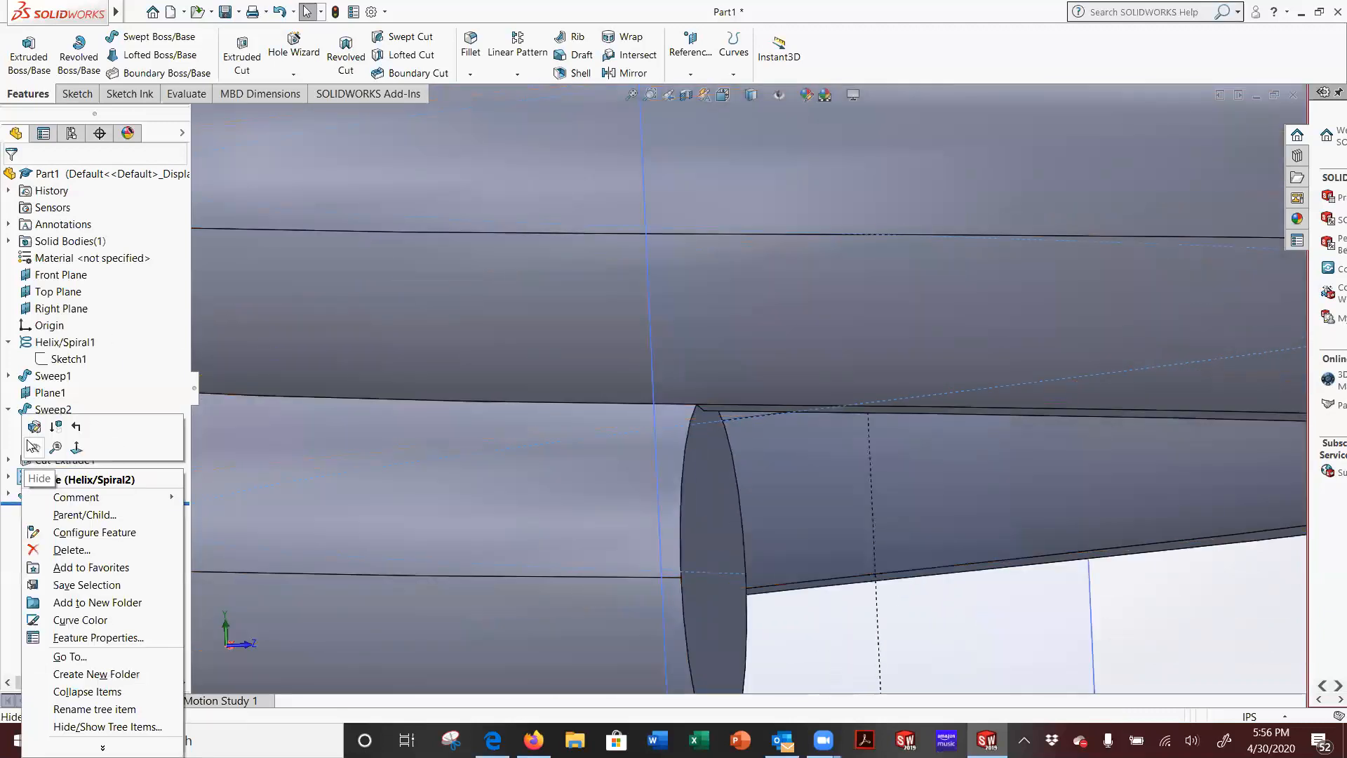
{"action": "left_click", "coordinate": [34, 428]}
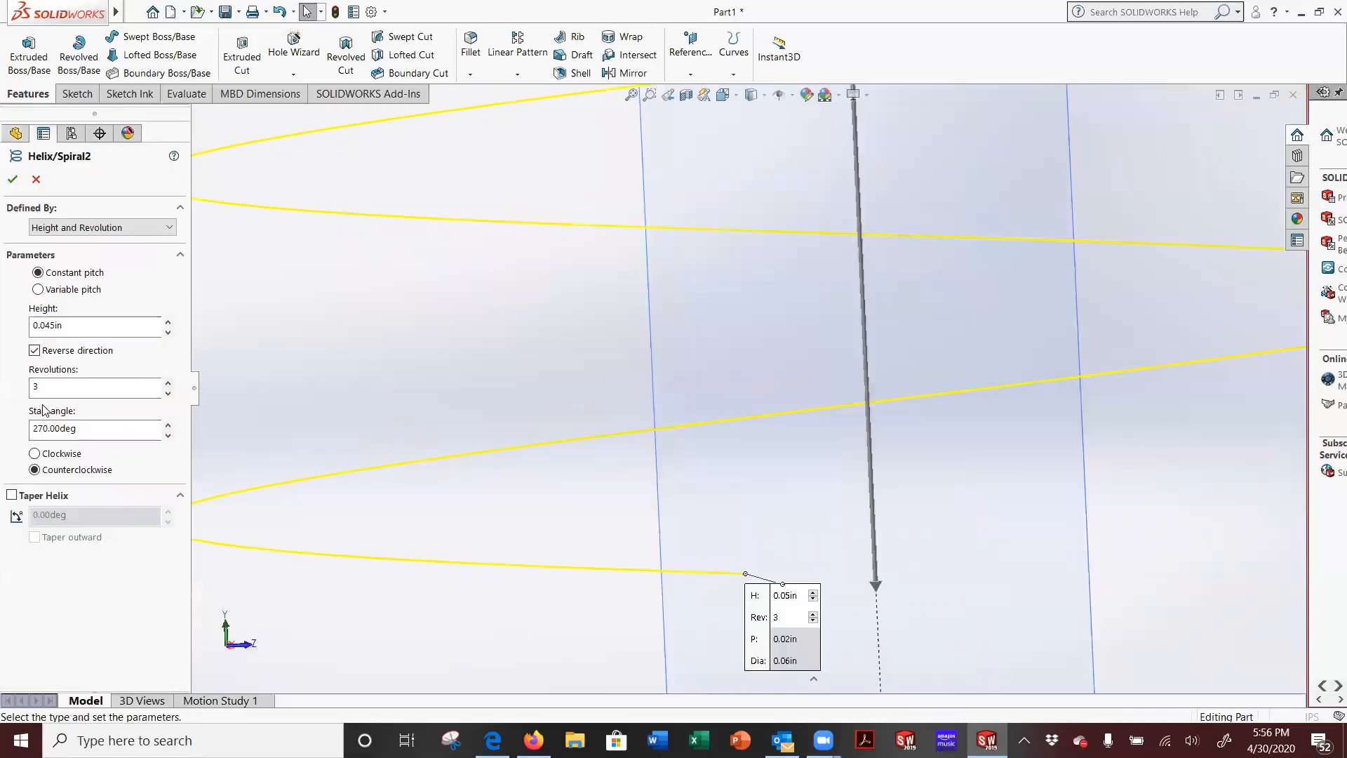
{"action": "left_click", "coordinate": [72, 325]}
{"action": "double_click", "coordinate": [68, 325]}
{"action": "type", "text": ".048"}
{"action": "key", "text": "Return"}
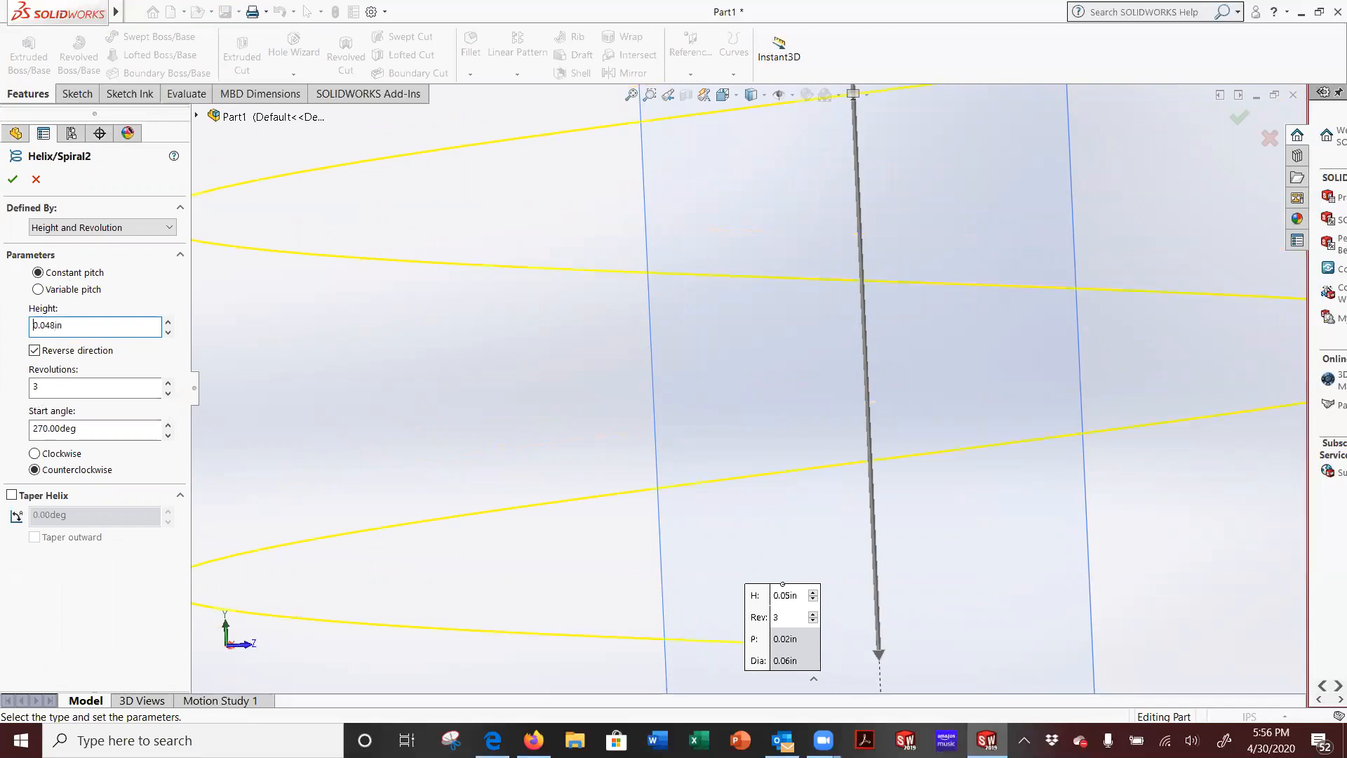
{"action": "left_click", "coordinate": [12, 179]}
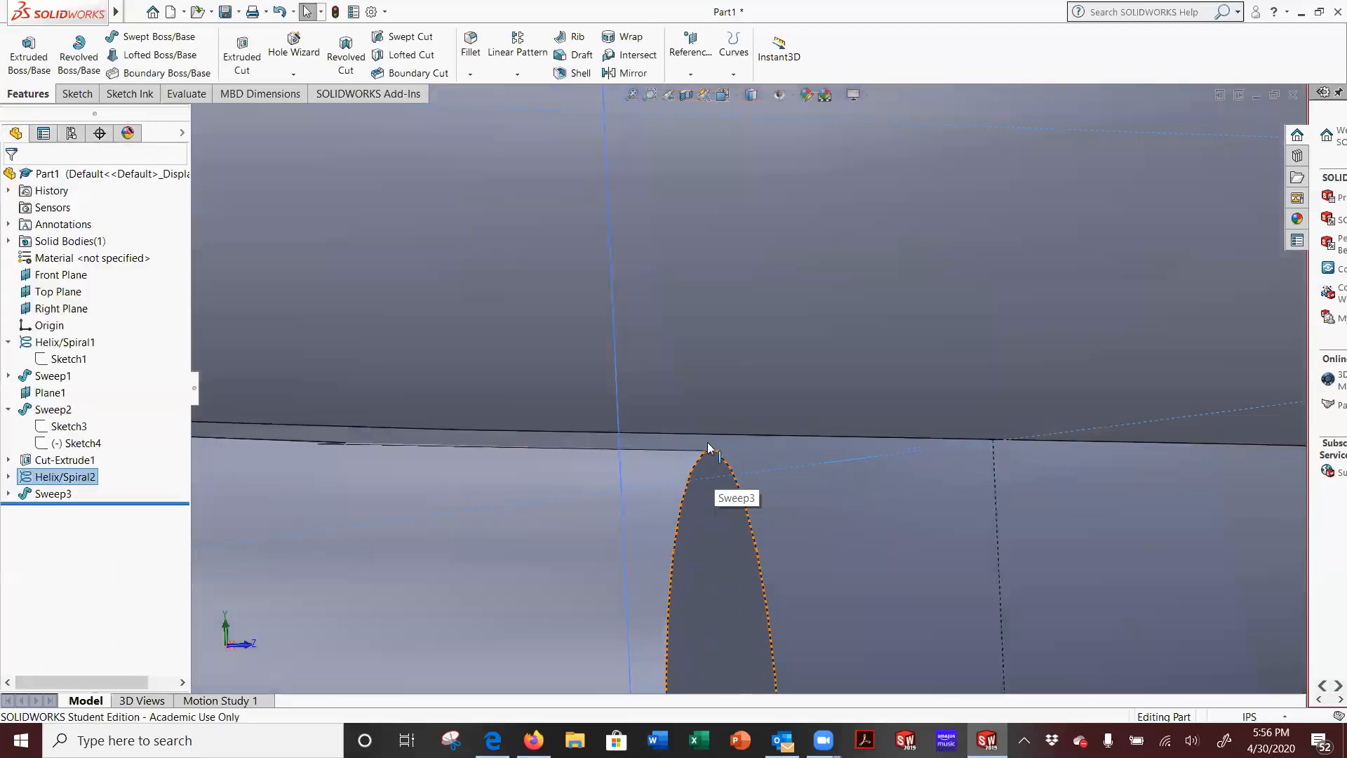
Inspect the whole spring and the transition from the main coils to the tightly coiled lower end
{"action": "scroll", "coordinate": [826, 482], "scroll_direction": "up", "scroll_amount": 14}
{"action": "middle_click_drag", "start_coordinate": [925, 490], "coordinate": [722, 471]}
{"action": "scroll", "coordinate": [722, 471], "scroll_direction": "up", "scroll_amount": 4}
{"action": "scroll", "coordinate": [743, 379], "scroll_direction": "up", "scroll_amount": 6}
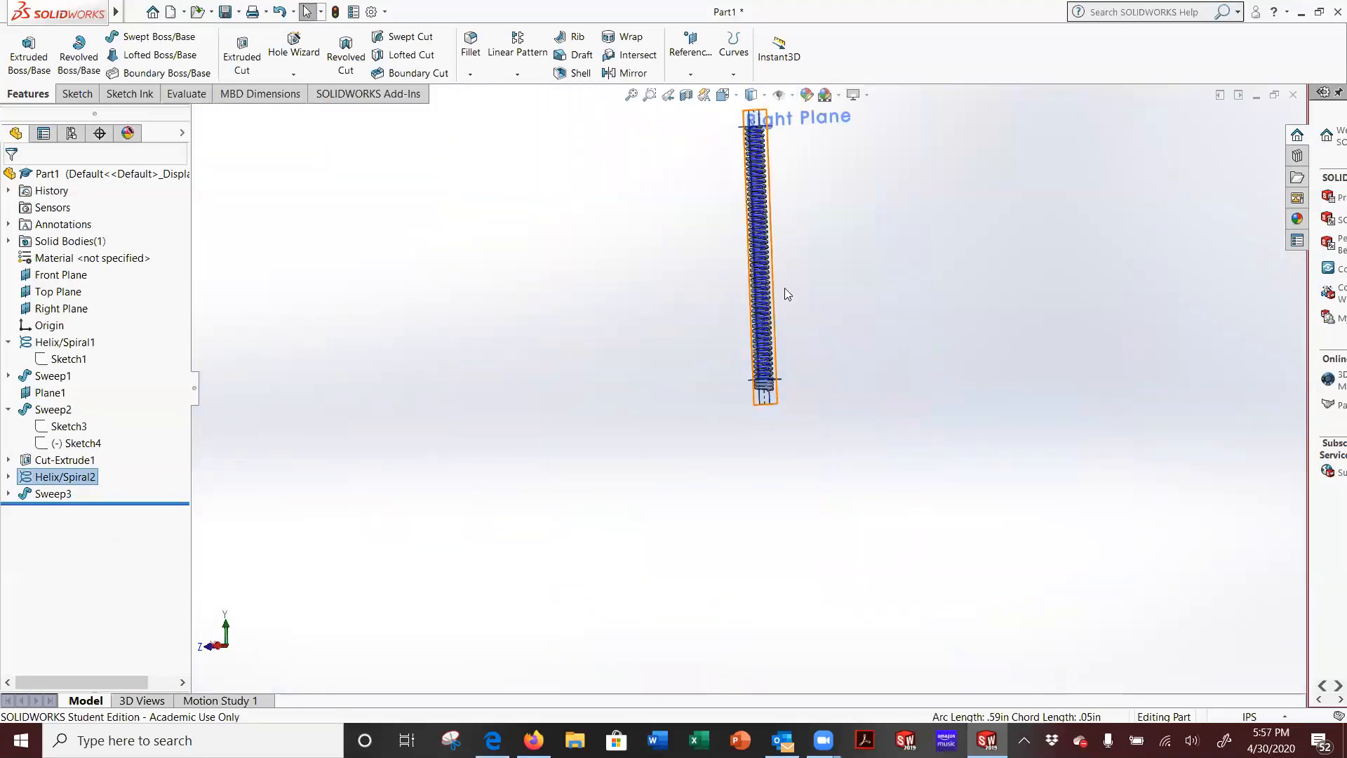
{"action": "scroll", "coordinate": [781, 350], "scroll_direction": "down", "scroll_amount": 10}
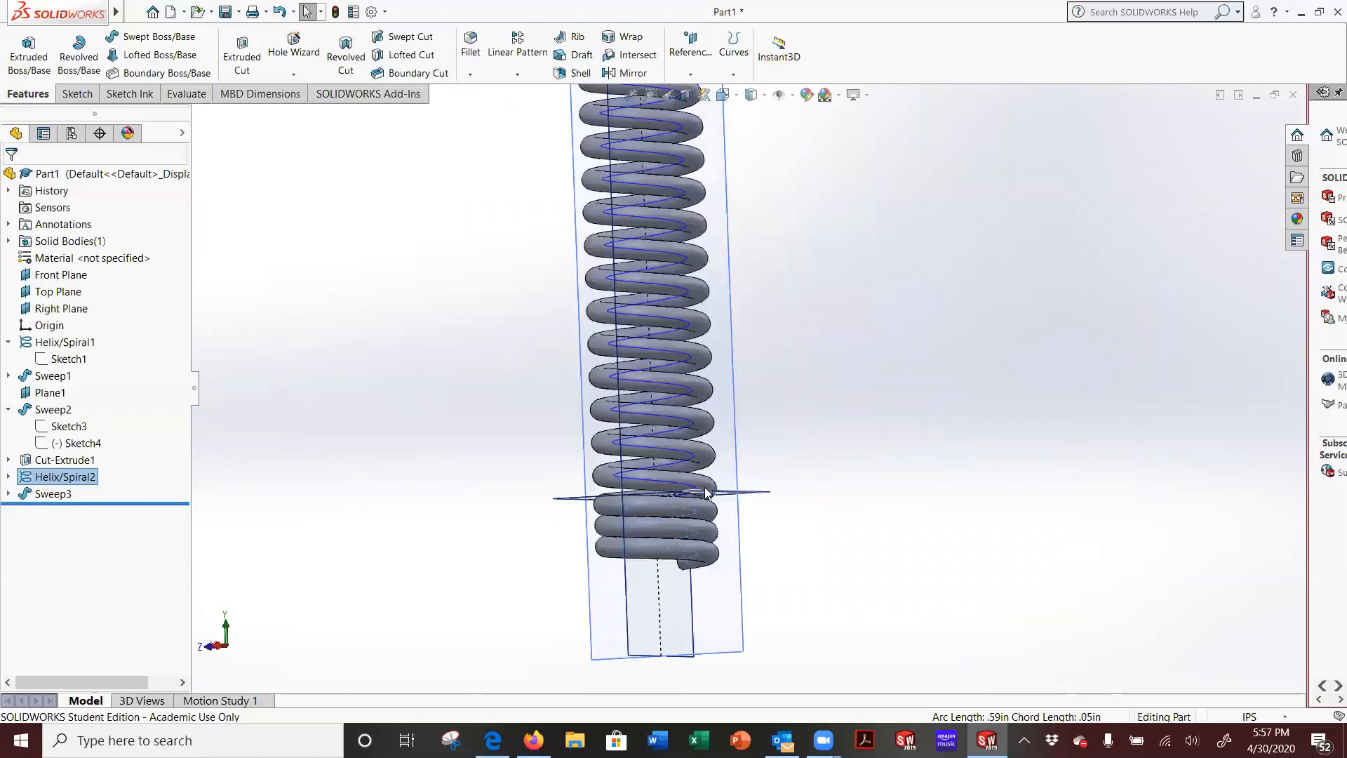
{"action": "left_click", "coordinate": [53, 481]}
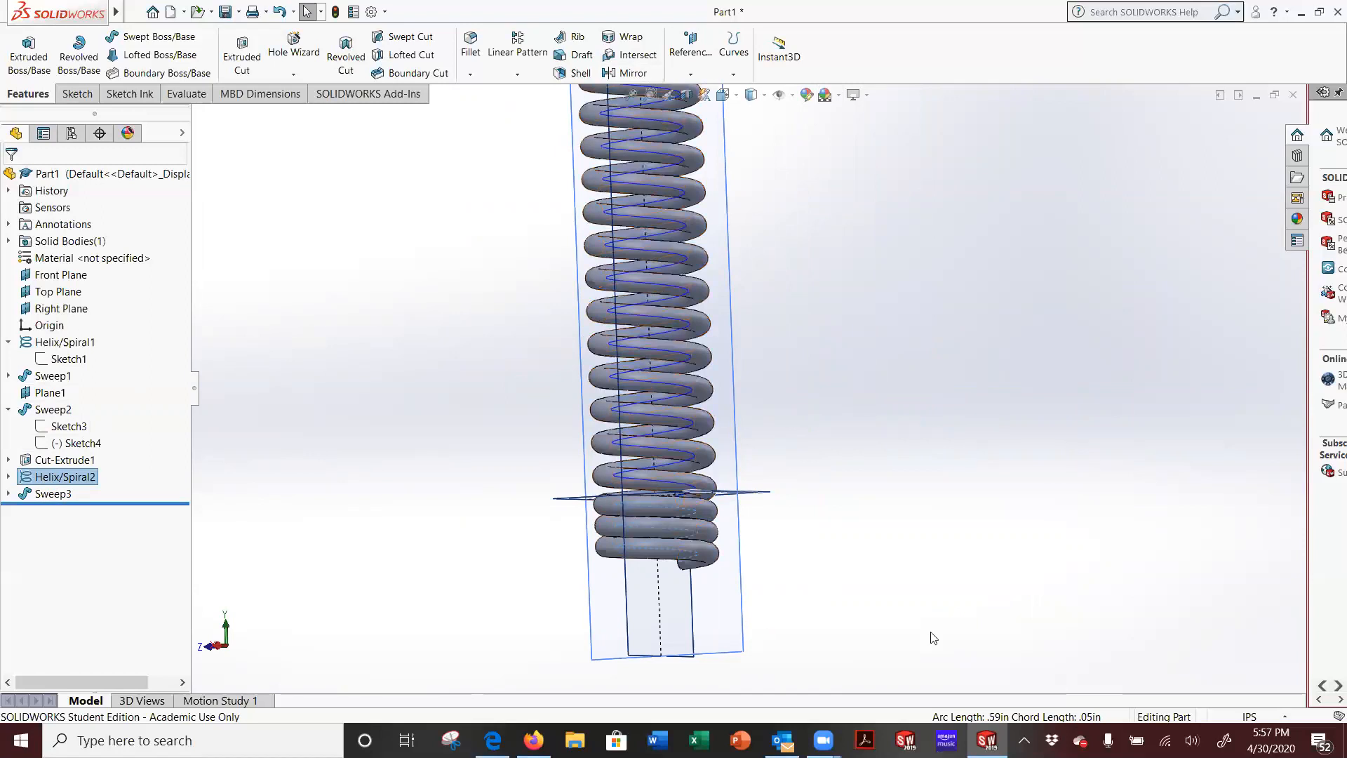